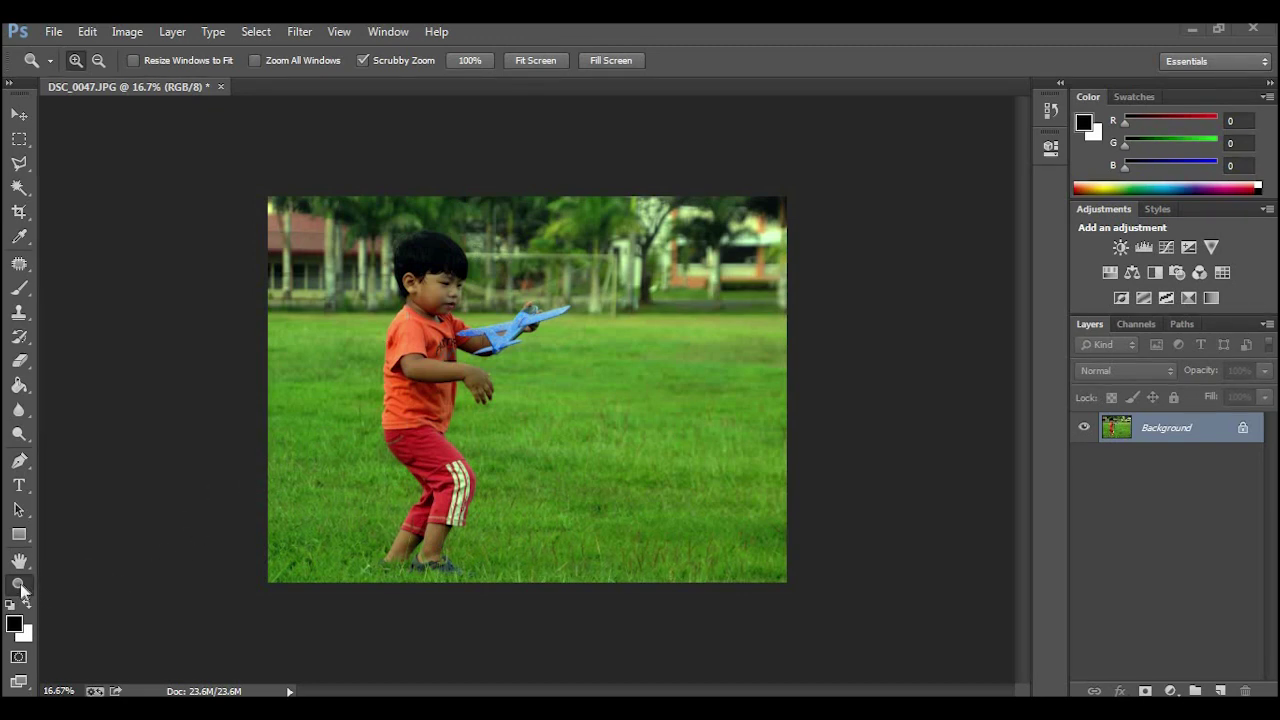
# Step: Zoom to 66.7% on the boy and airplane and pick the Polygonal Lasso Tool
pyautogui.click(490, 330)
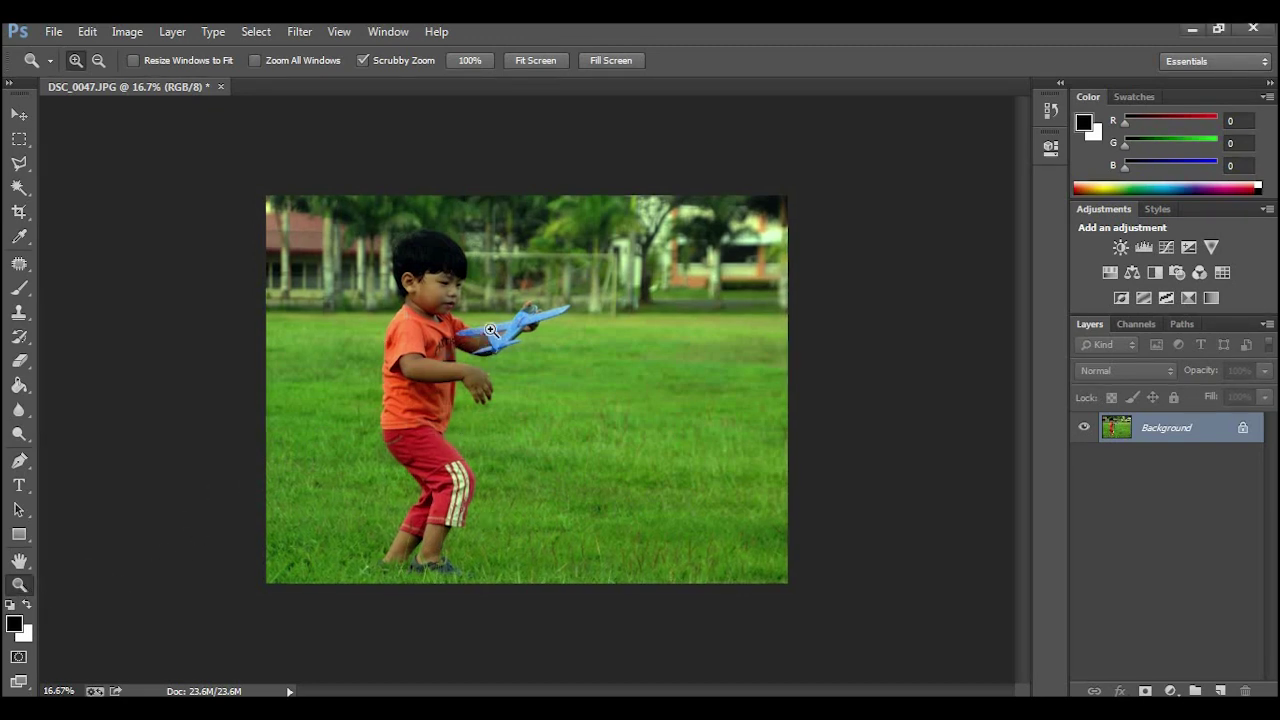
pyautogui.click(505, 305)
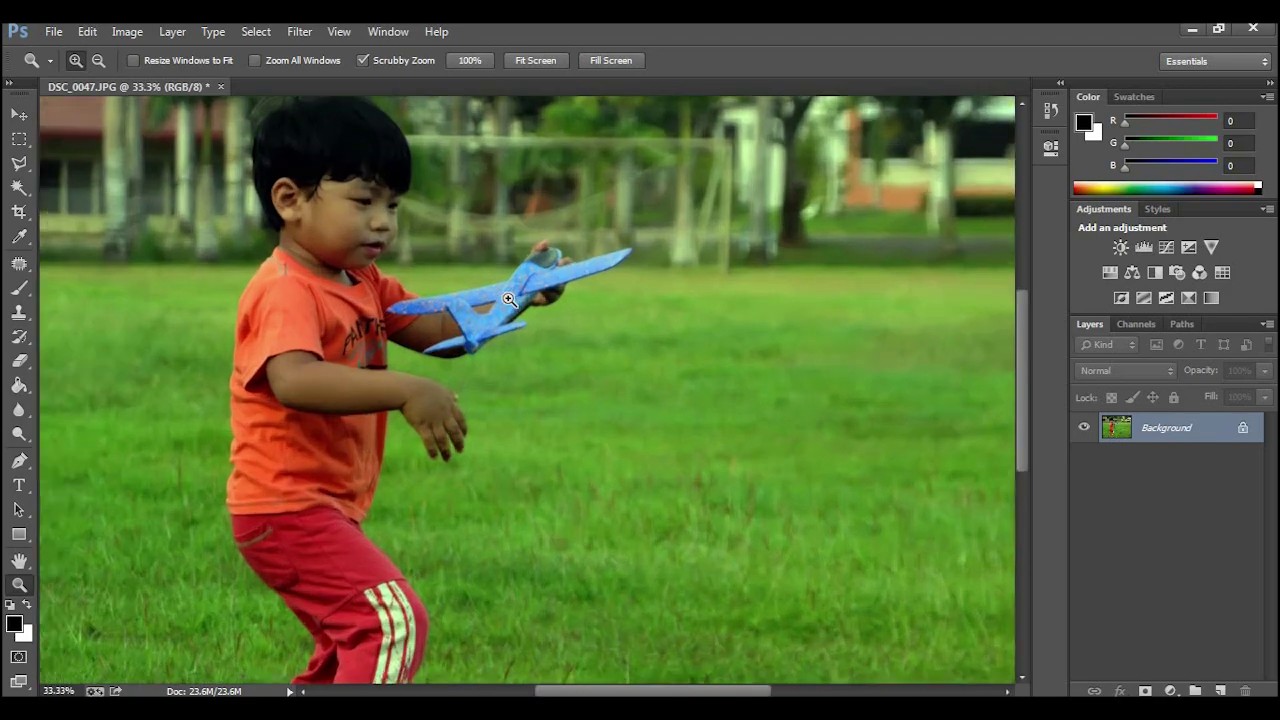
pyautogui.click(509, 299)
pyautogui.click(510, 308)
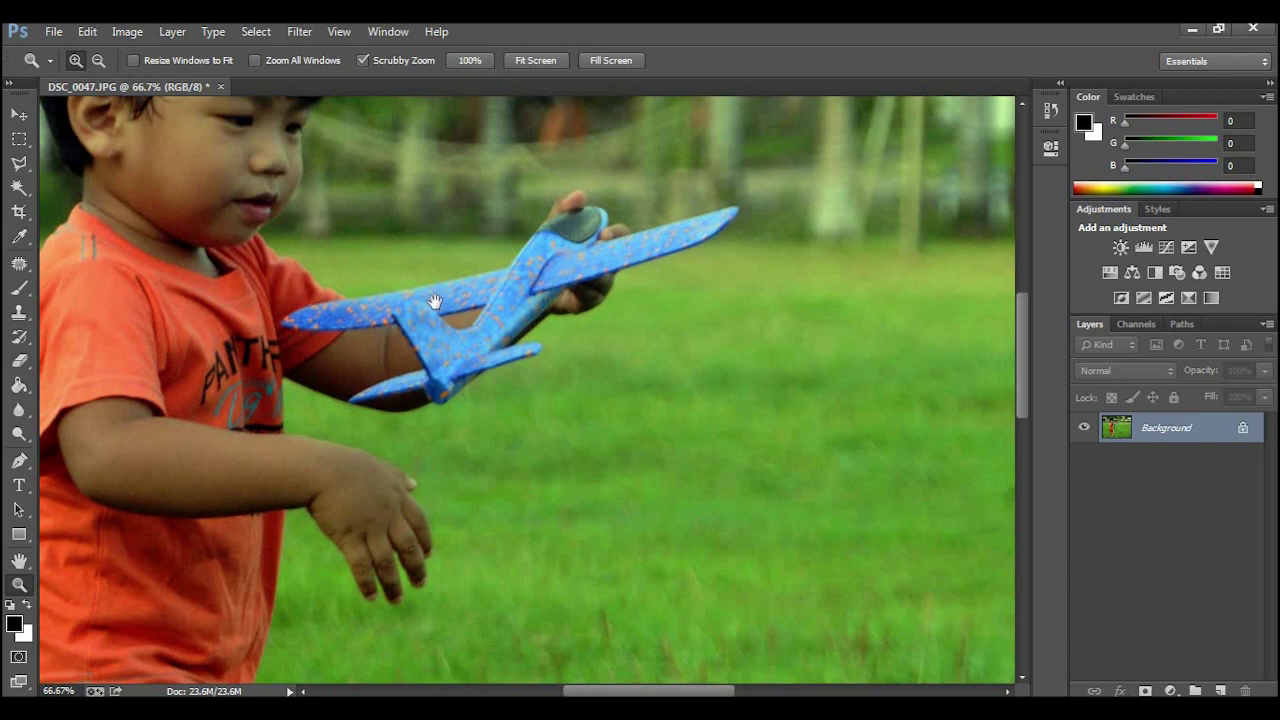
pyautogui.moveTo(556, 387); pyautogui.dragTo(669, 467)
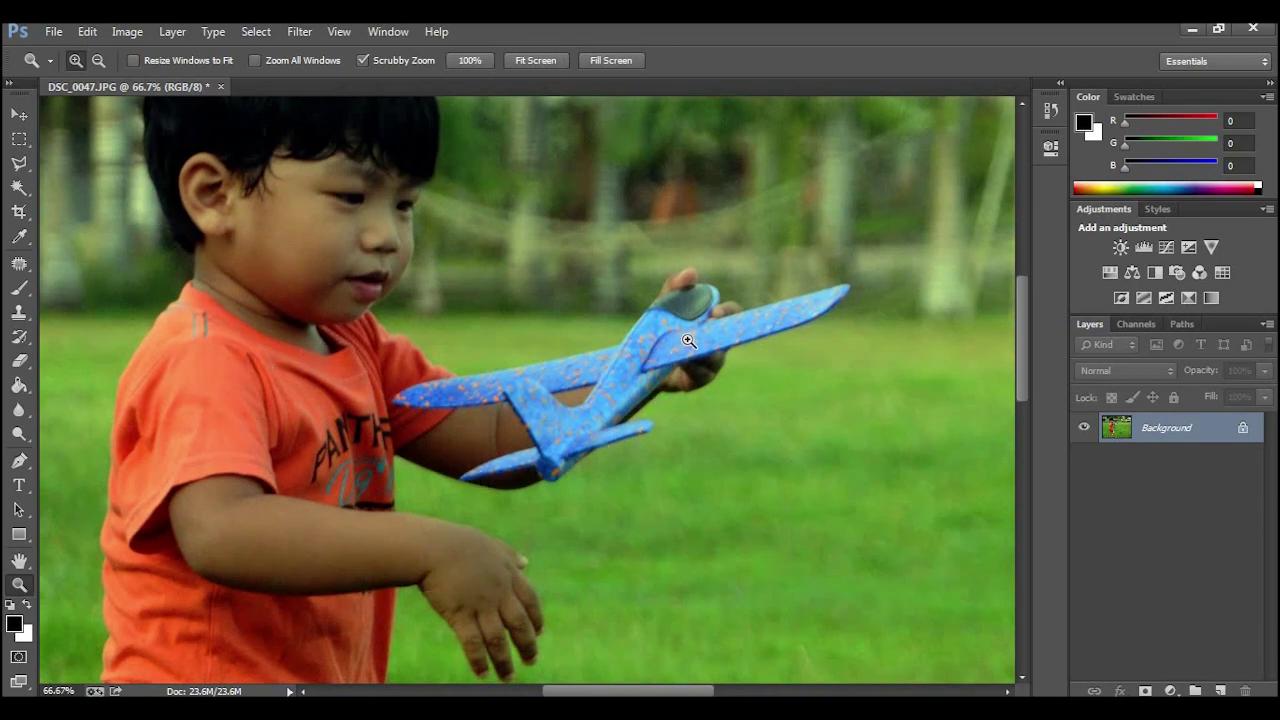
pyautogui.moveTo(20, 164); pyautogui.dragTo(88, 186)
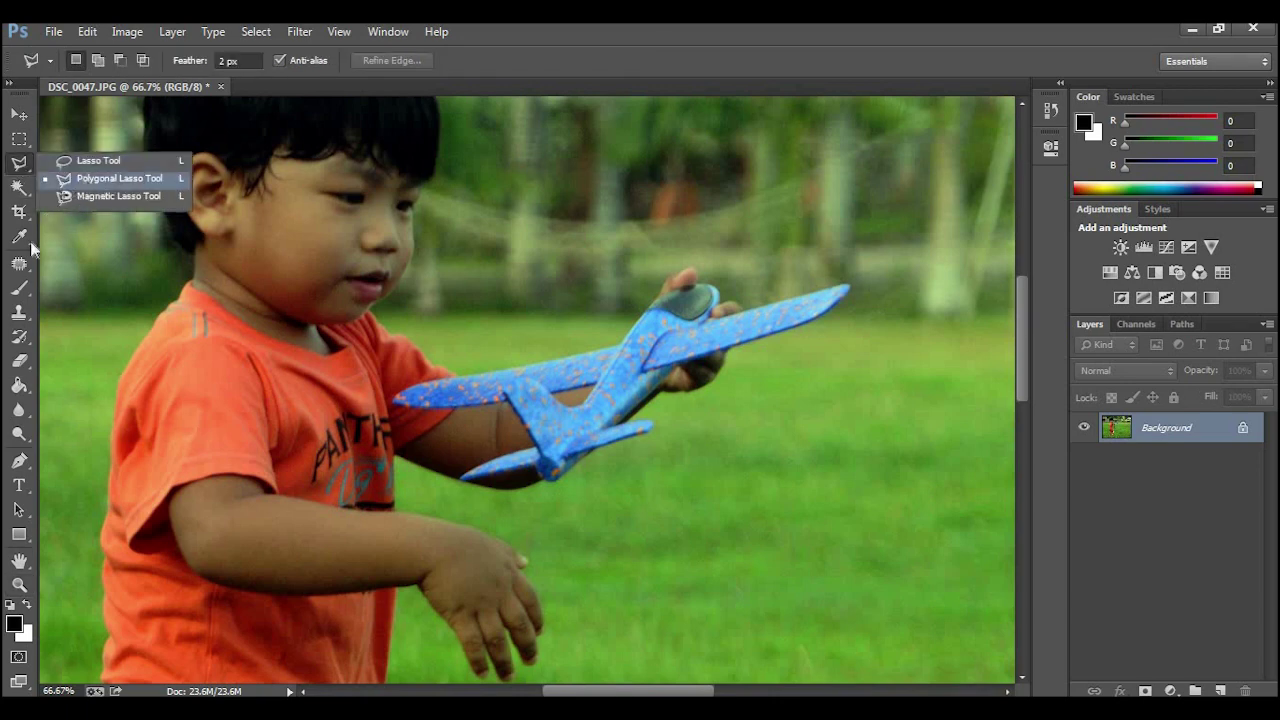
# Step: Start a Polygonal Lasso outline along the airplane's nose and top edge
pyautogui.moveTo(88, 186); pyautogui.dragTo(12, 330)
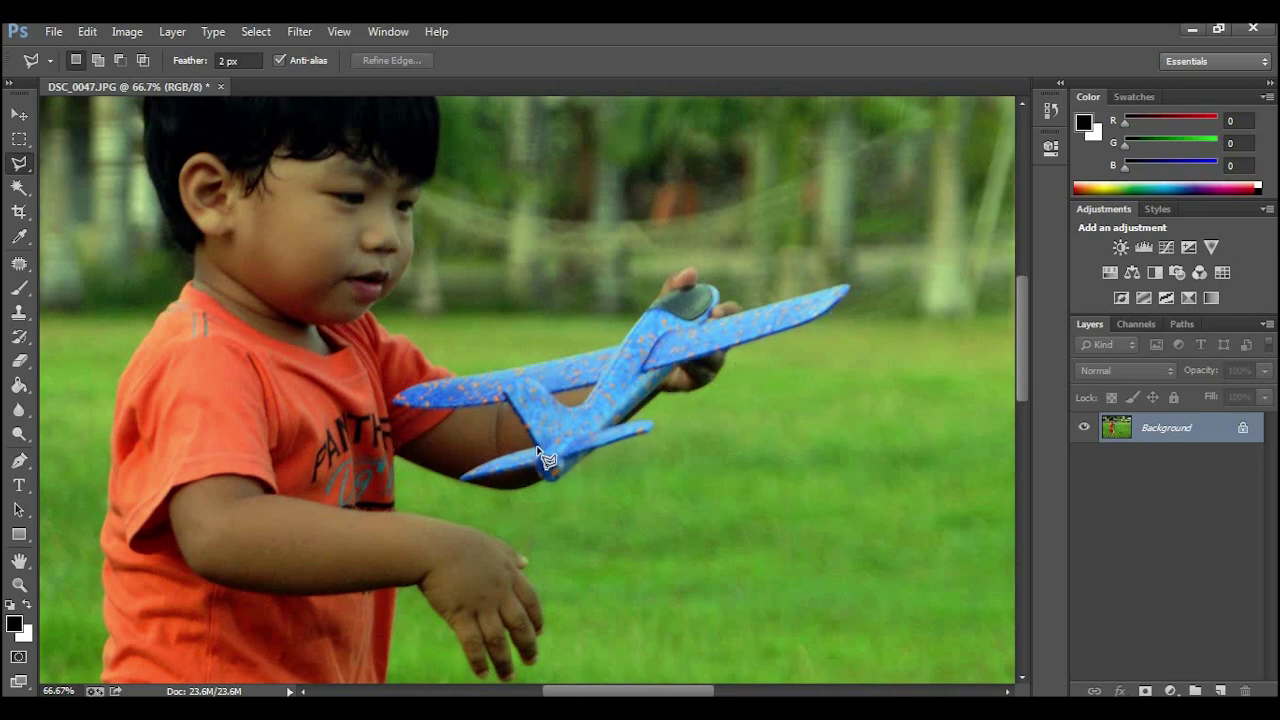
pyautogui.click(549, 448)
pyautogui.click(507, 404)
pyautogui.click(394, 402)
pyautogui.click(600, 352)
pyautogui.click(650, 305)
pyautogui.click(692, 288)
# Step: Trace around the cockpit, wing and tail, close the selection, and copy it
pyautogui.click(848, 288)
pyautogui.click(833, 318)
pyautogui.click(672, 372)
pyautogui.click(652, 425)
pyautogui.click(553, 480)
pyautogui.click(462, 477)
pyautogui.click(521, 453)
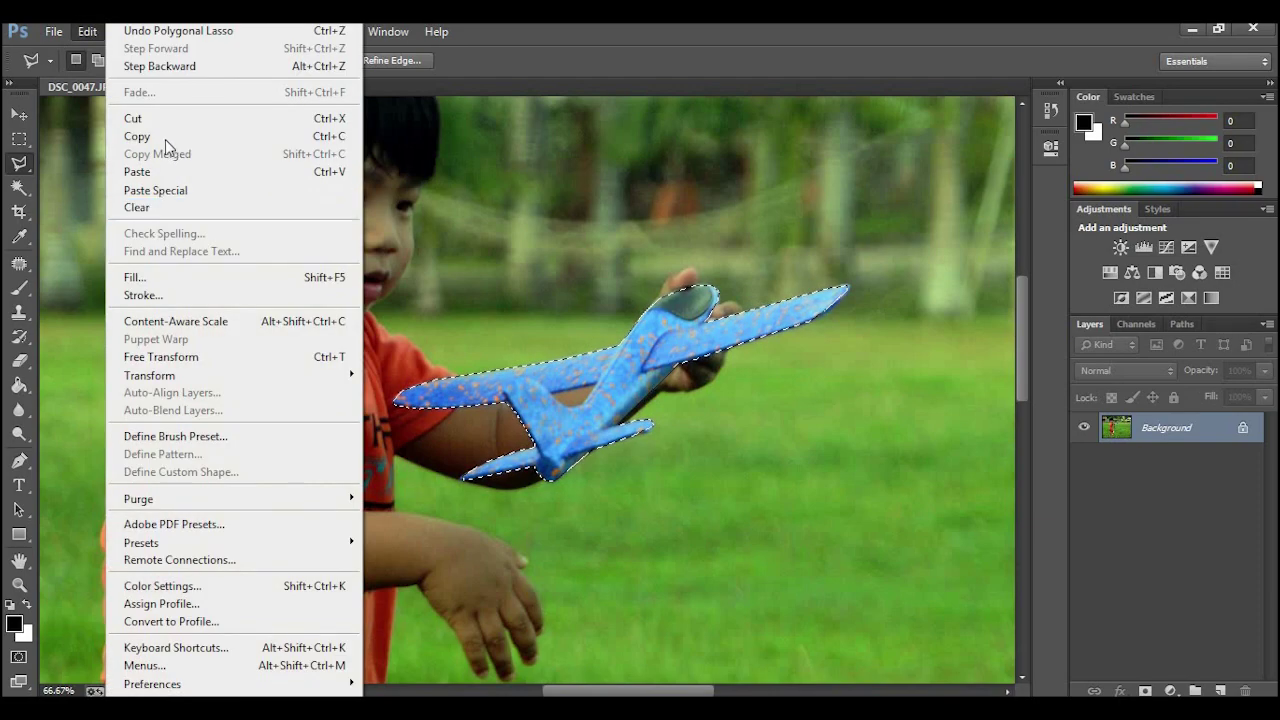
pyautogui.click(170, 131)
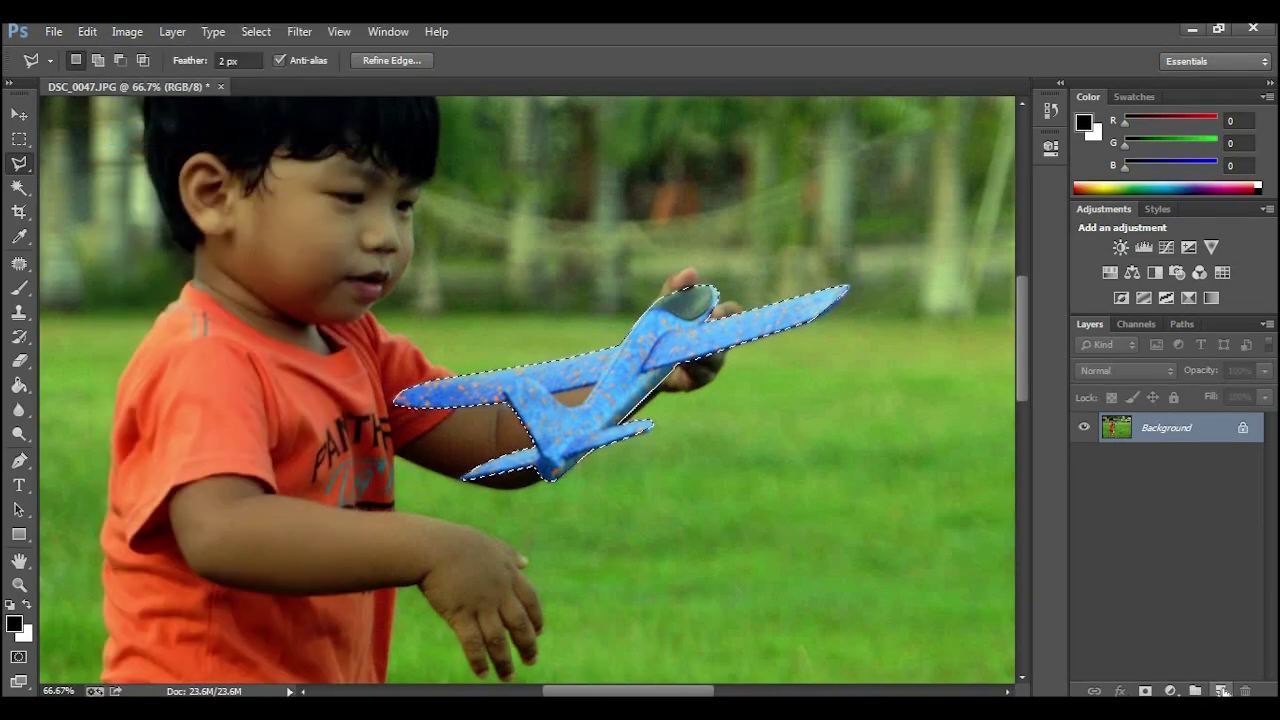
# Step: Create Layer 1 and paste the copied airplane in place onto it
pyautogui.click(1220, 690)
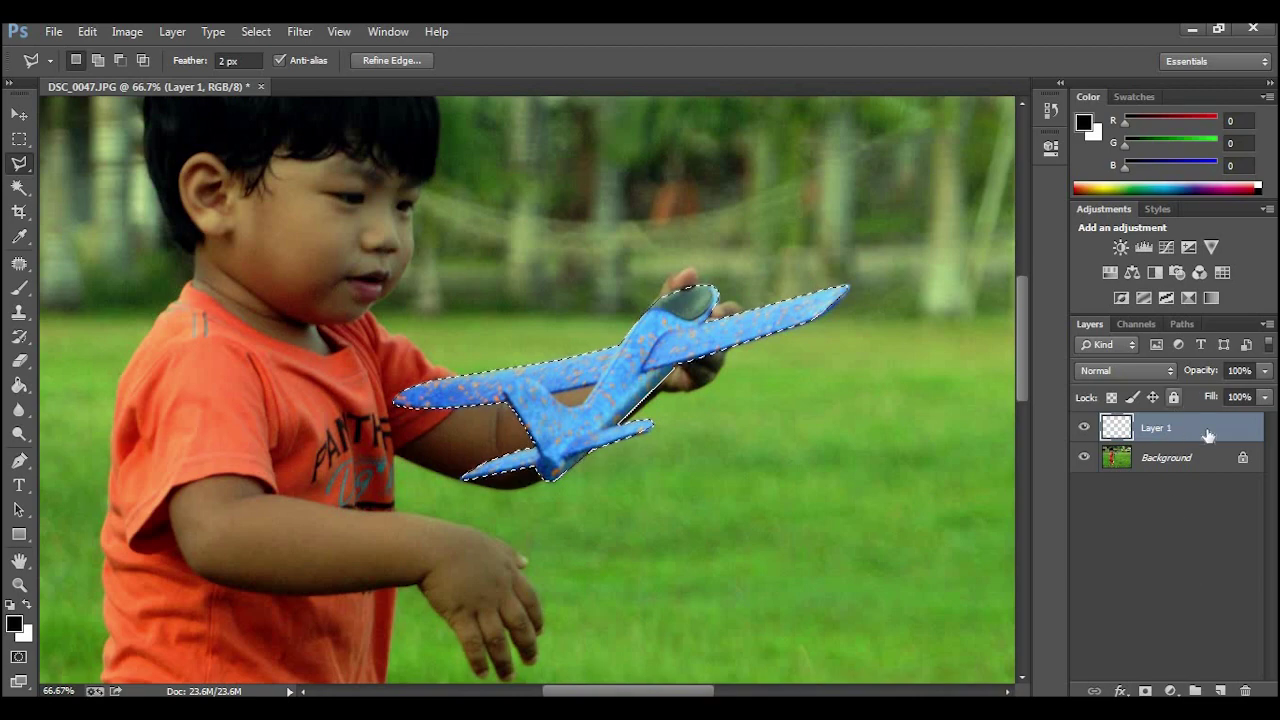
pyautogui.click(87, 31)
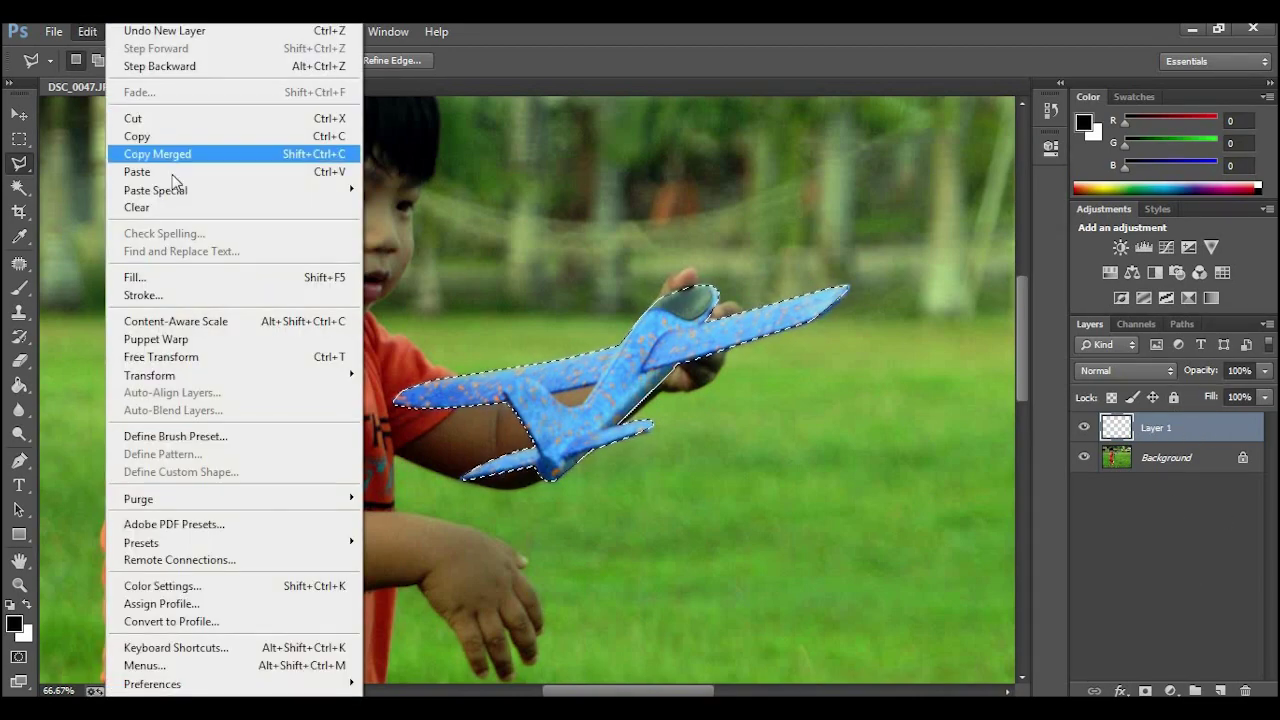
pyautogui.click(170, 170)
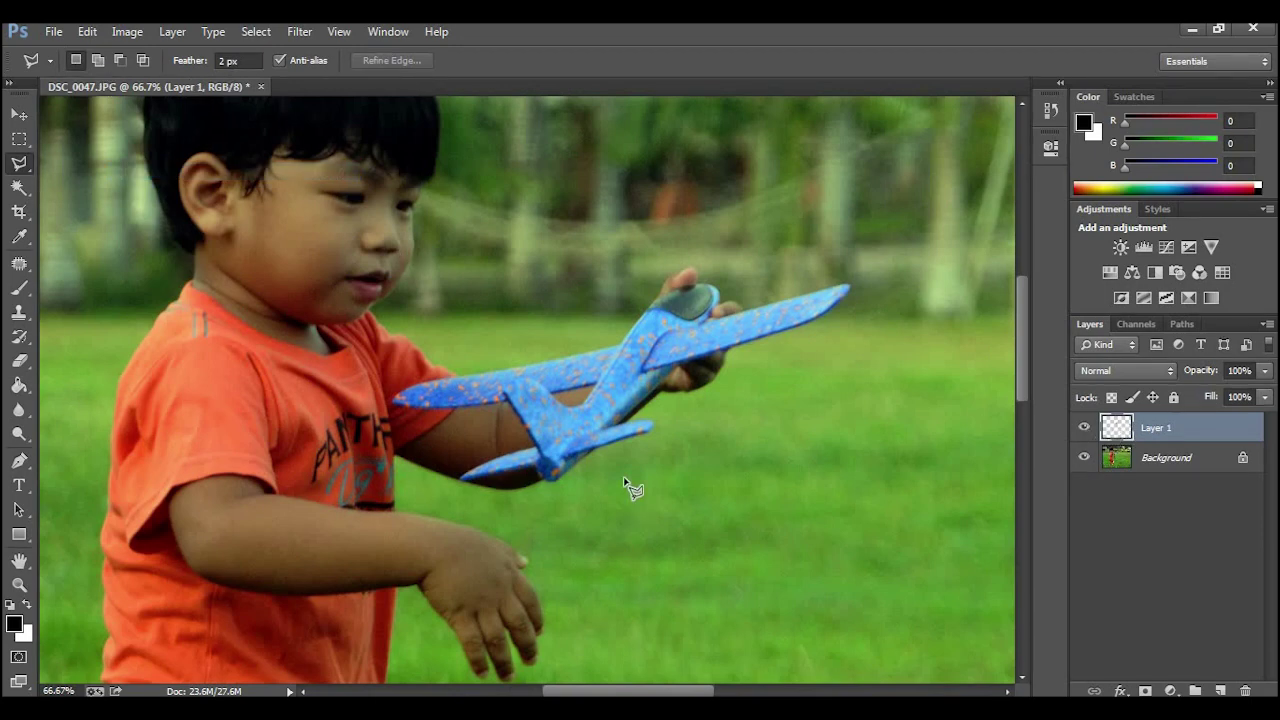
pyautogui.press('v')
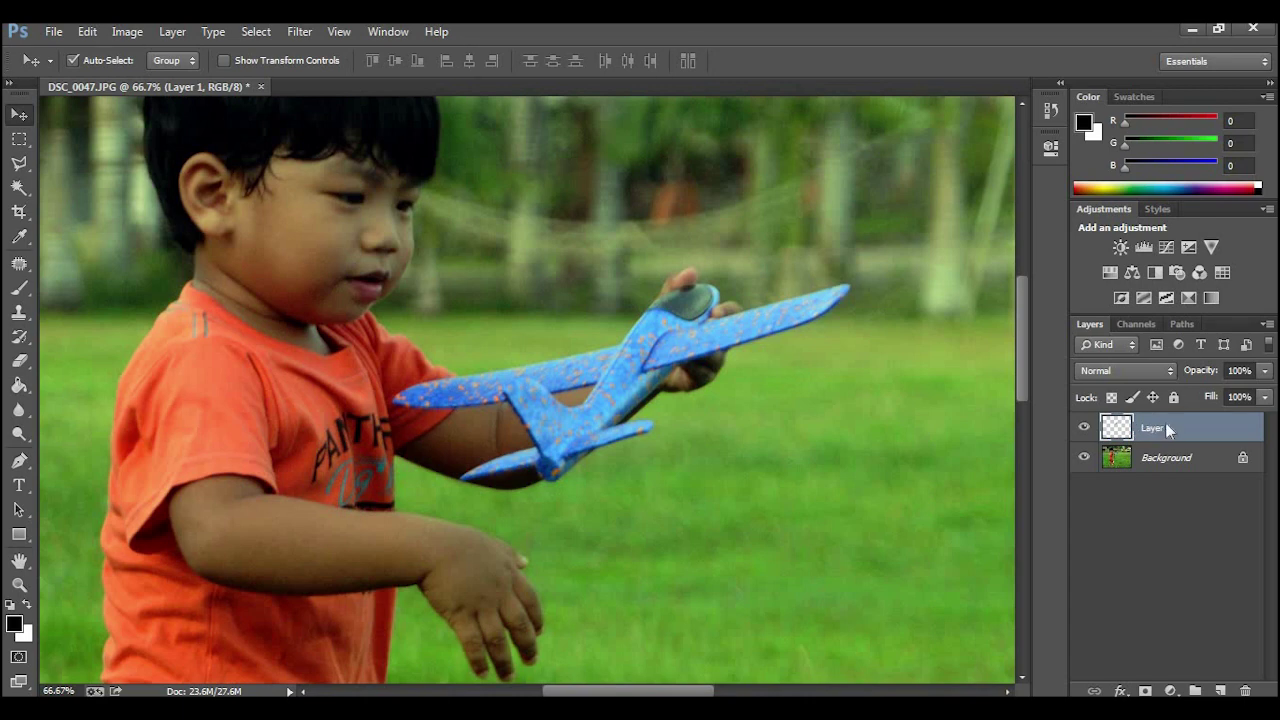
# Step: Convert Layer 1 to a smart object and duplicate it as Layer 1 copy in Screen mode
pyautogui.rightClick(1165, 422)
pyautogui.click(1015, 247)
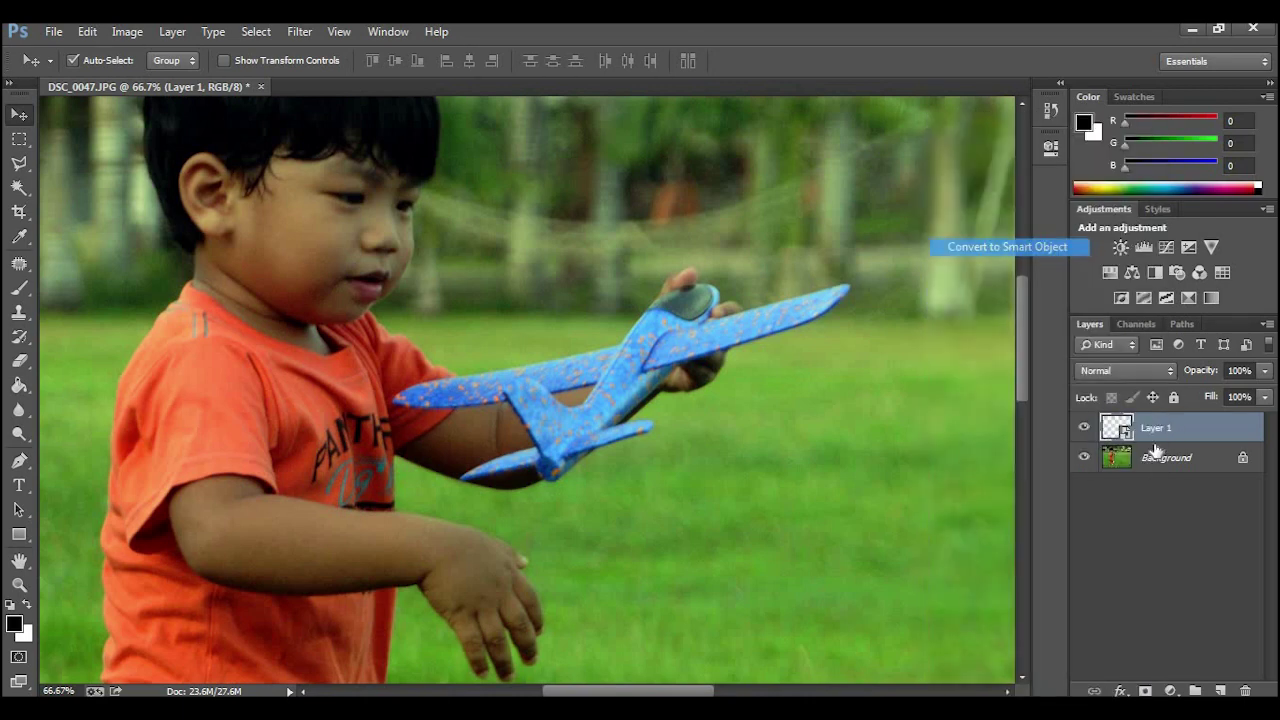
pyautogui.moveTo(1191, 428); pyautogui.dragTo(1220, 690)
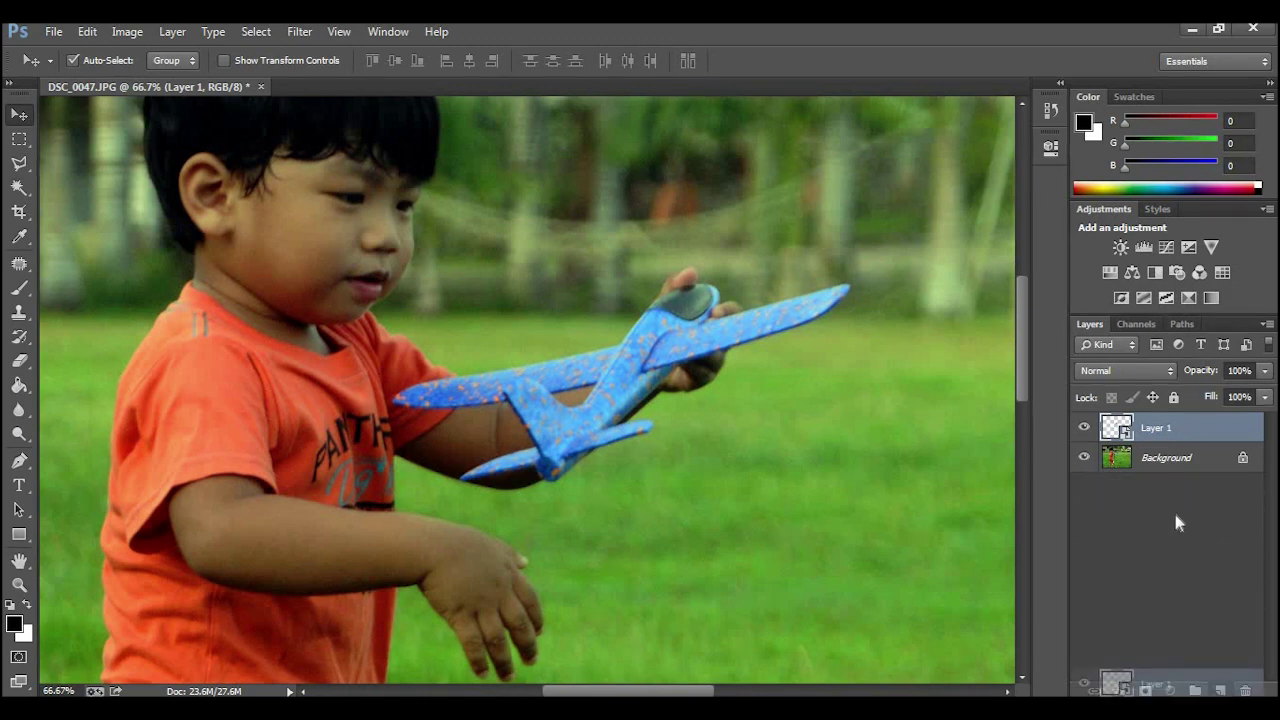
pyautogui.click(1130, 370)
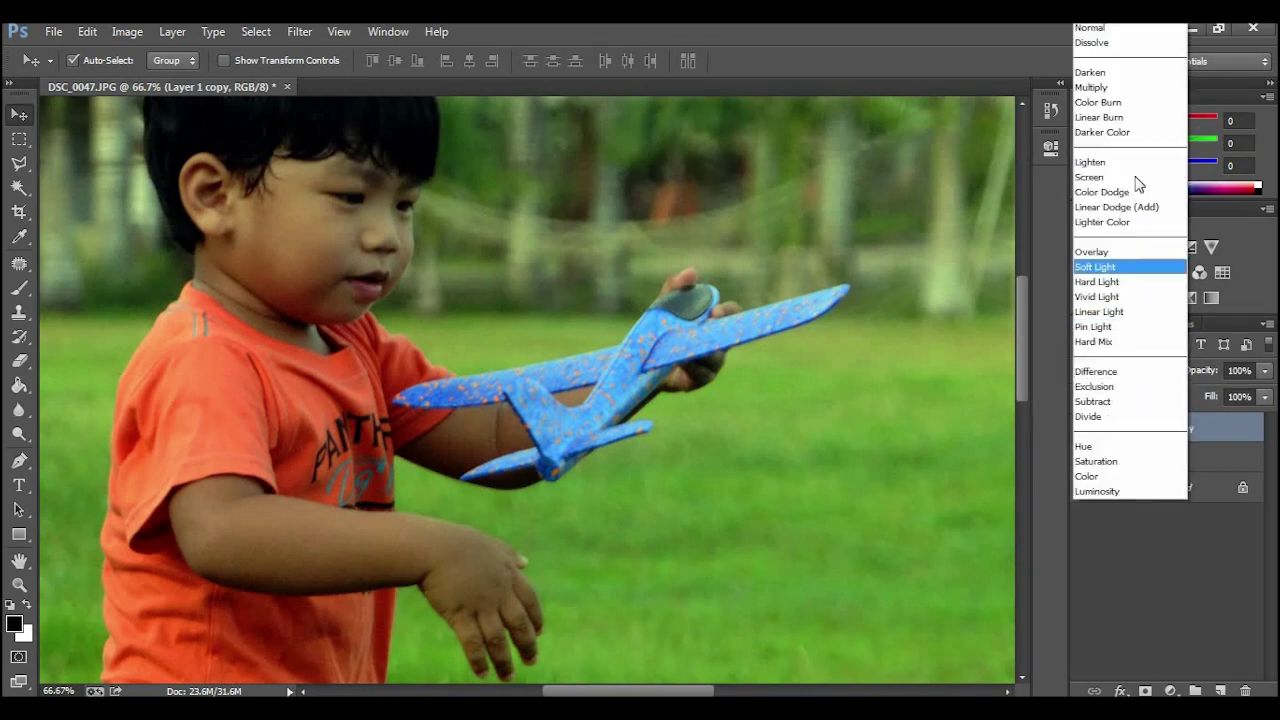
pyautogui.click(1138, 179)
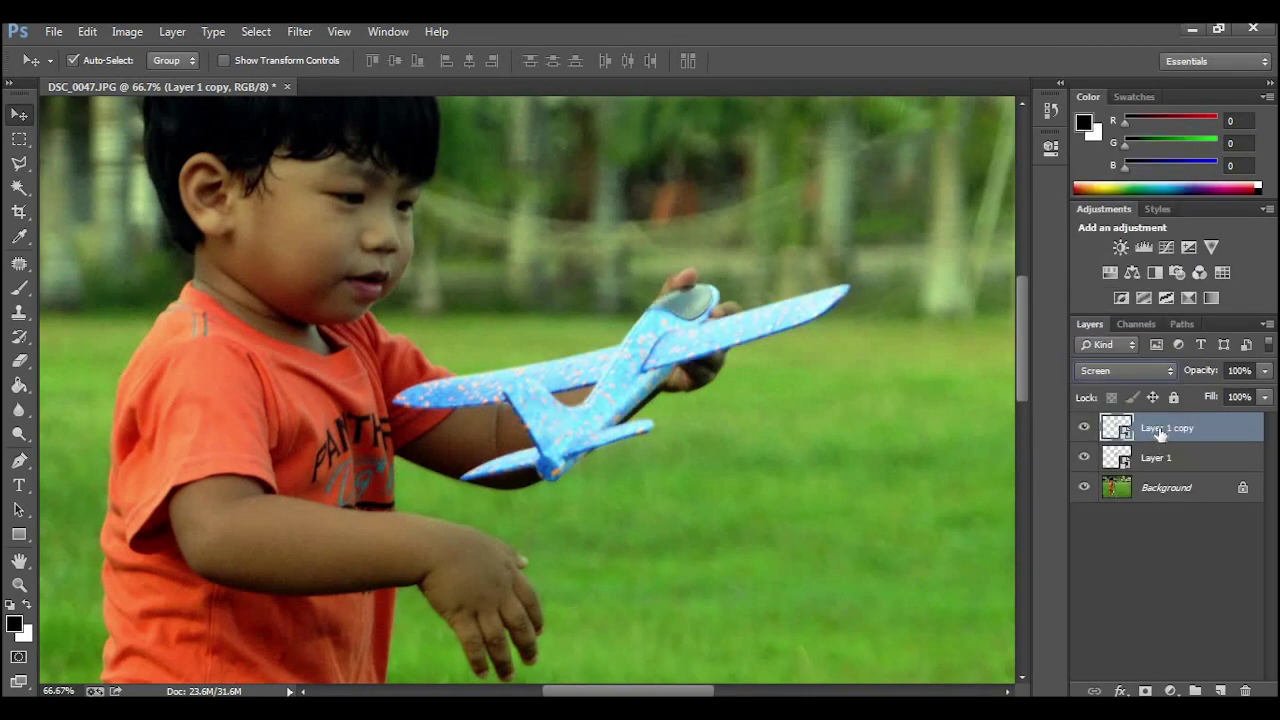
pyautogui.click(300, 31)
pyautogui.moveTo(410, 238)
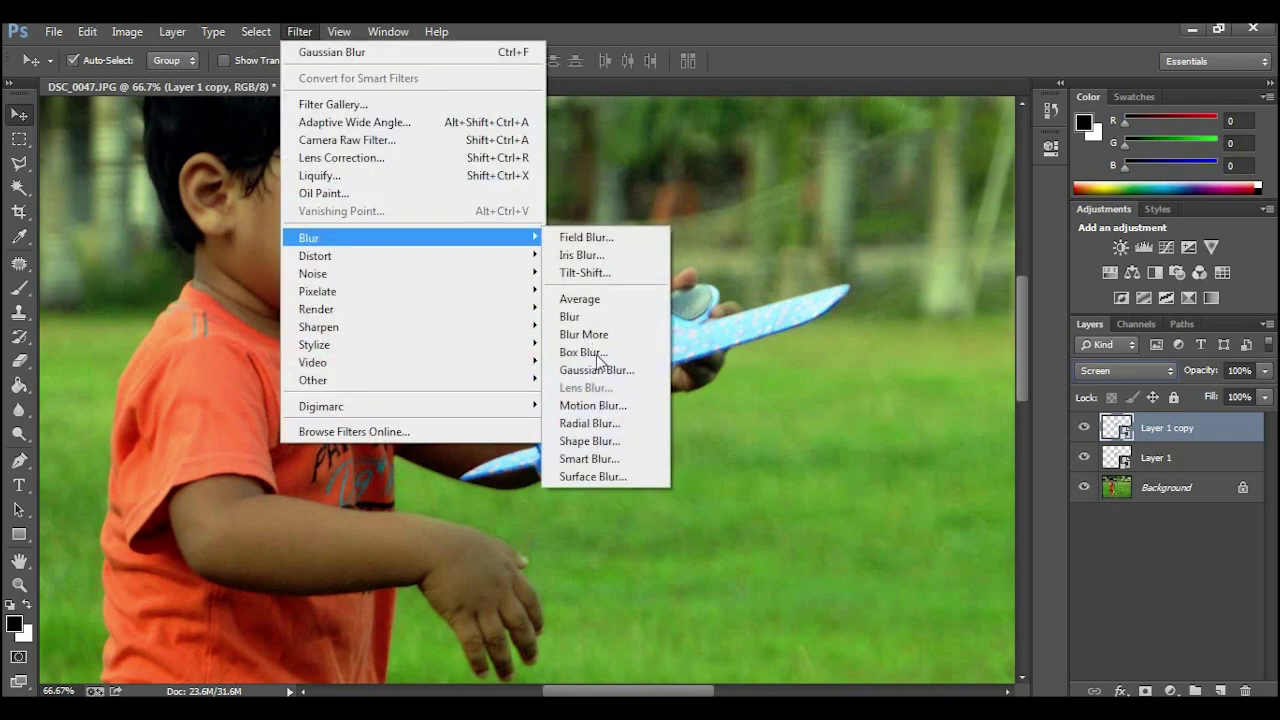
# Step: Apply a 3.0-pixel Gaussian Blur to Layer 1 copy, then duplicate it as Layer 1 copy 2
pyautogui.click(608, 370)
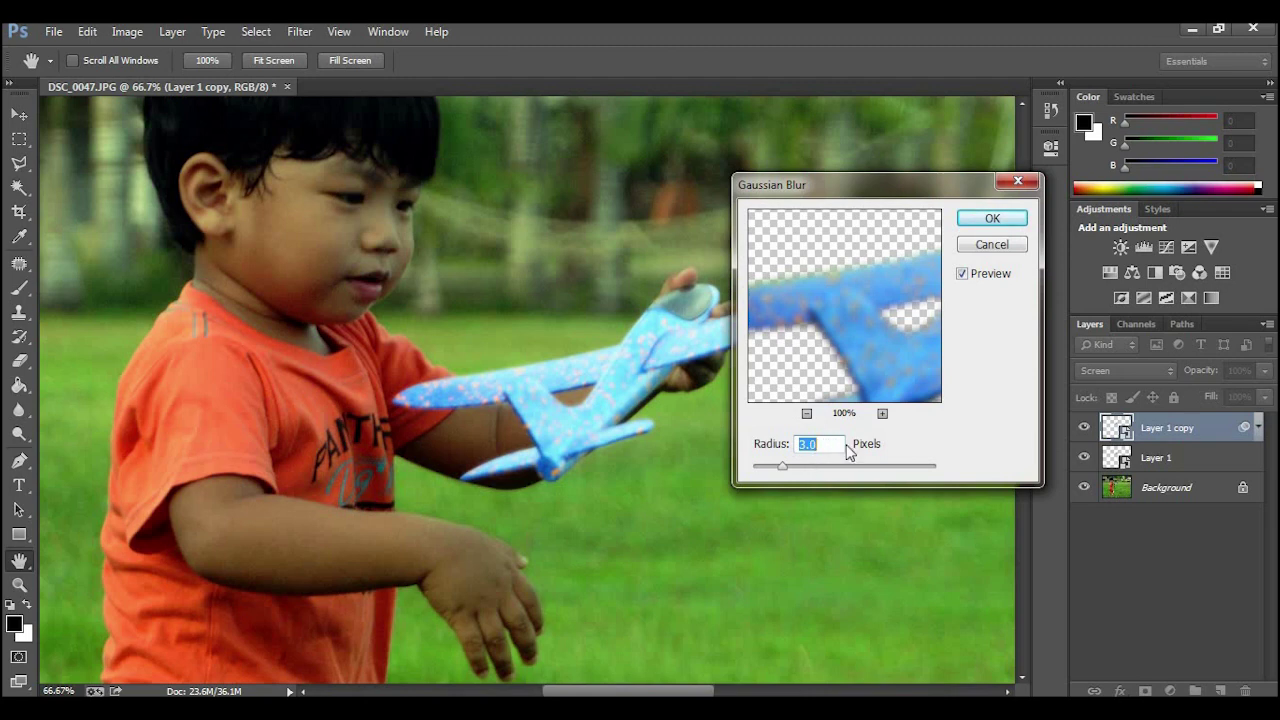
pyautogui.click(988, 222)
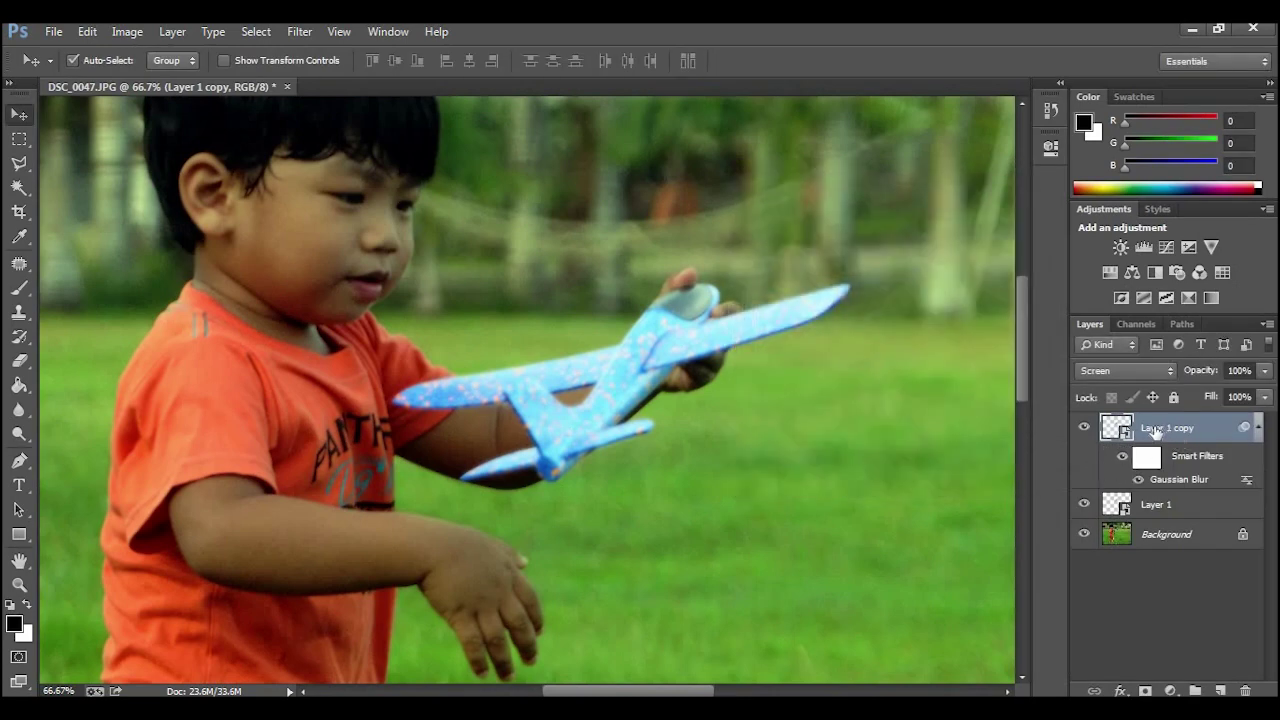
pyautogui.moveTo(1158, 430); pyautogui.dragTo(1220, 690)
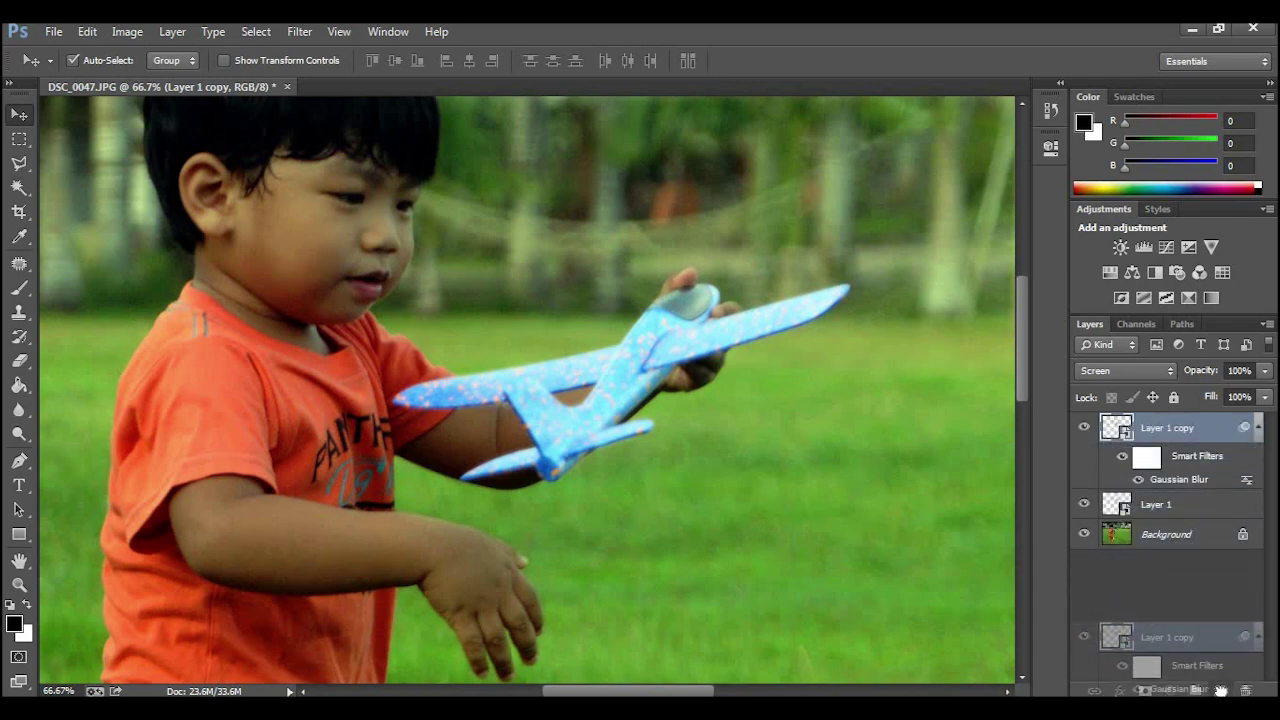
pyautogui.moveTo(1220, 690); pyautogui.dragTo(1220, 691)
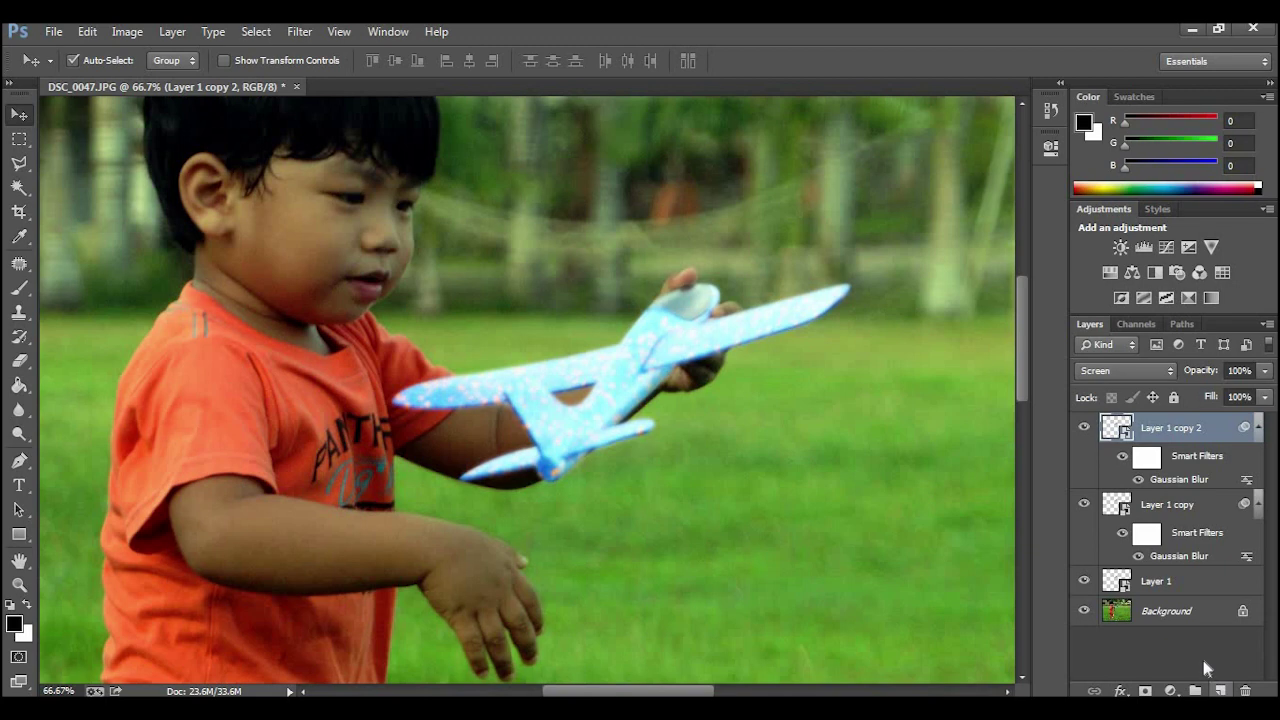
# Step: Change Layer 1 copy 2's Gaussian Blur smart filter radius to 20 pixels
pyautogui.doubleClick(1176, 481)
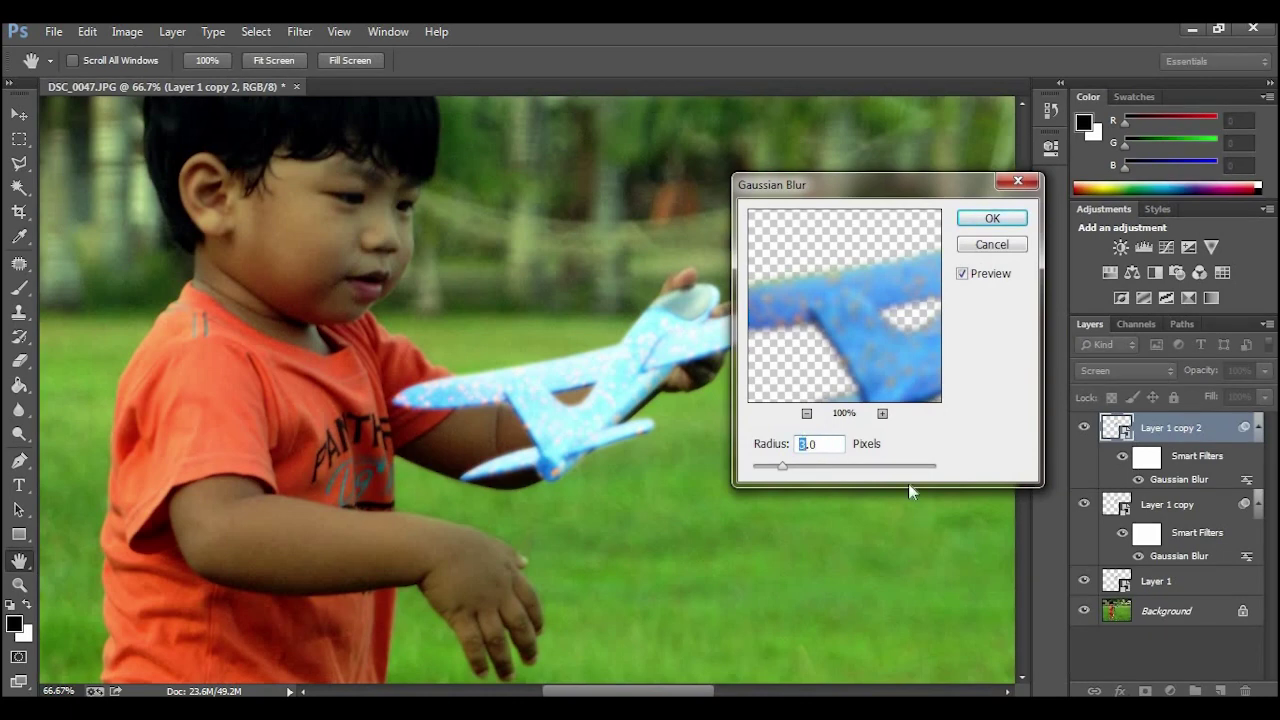
pyautogui.press('Right')
pyautogui.write('0')
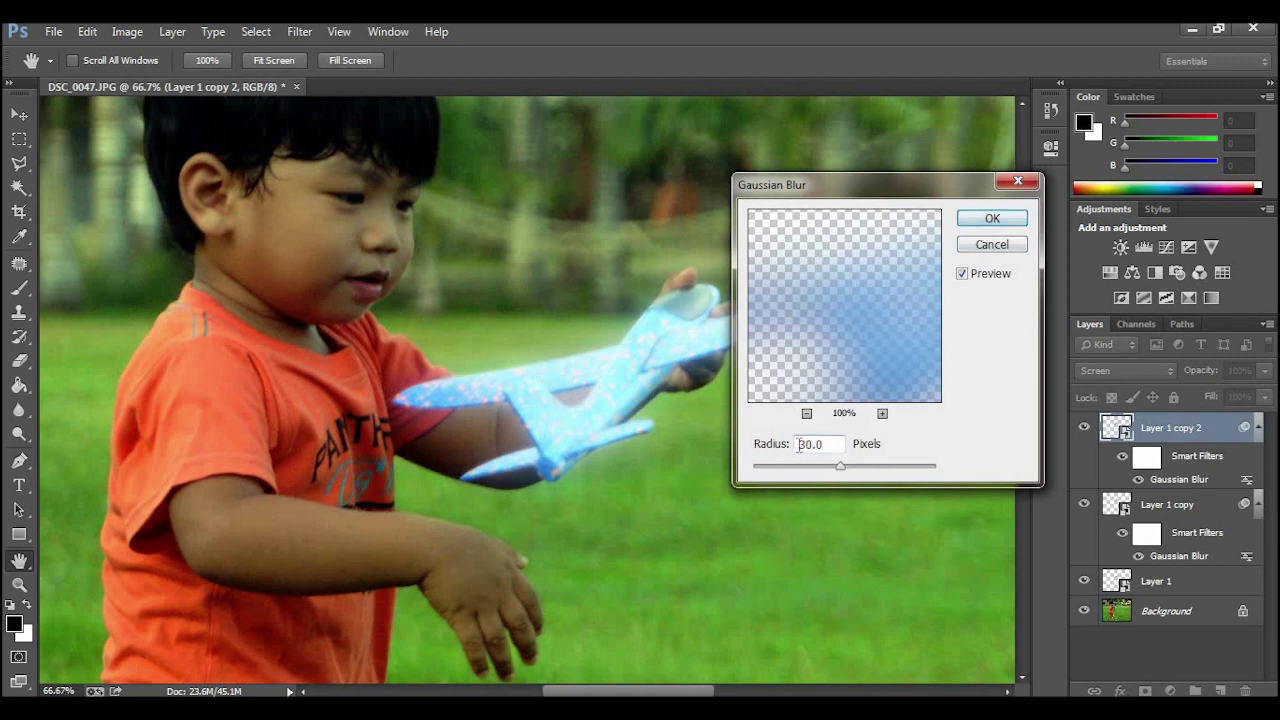
pyautogui.write('2')
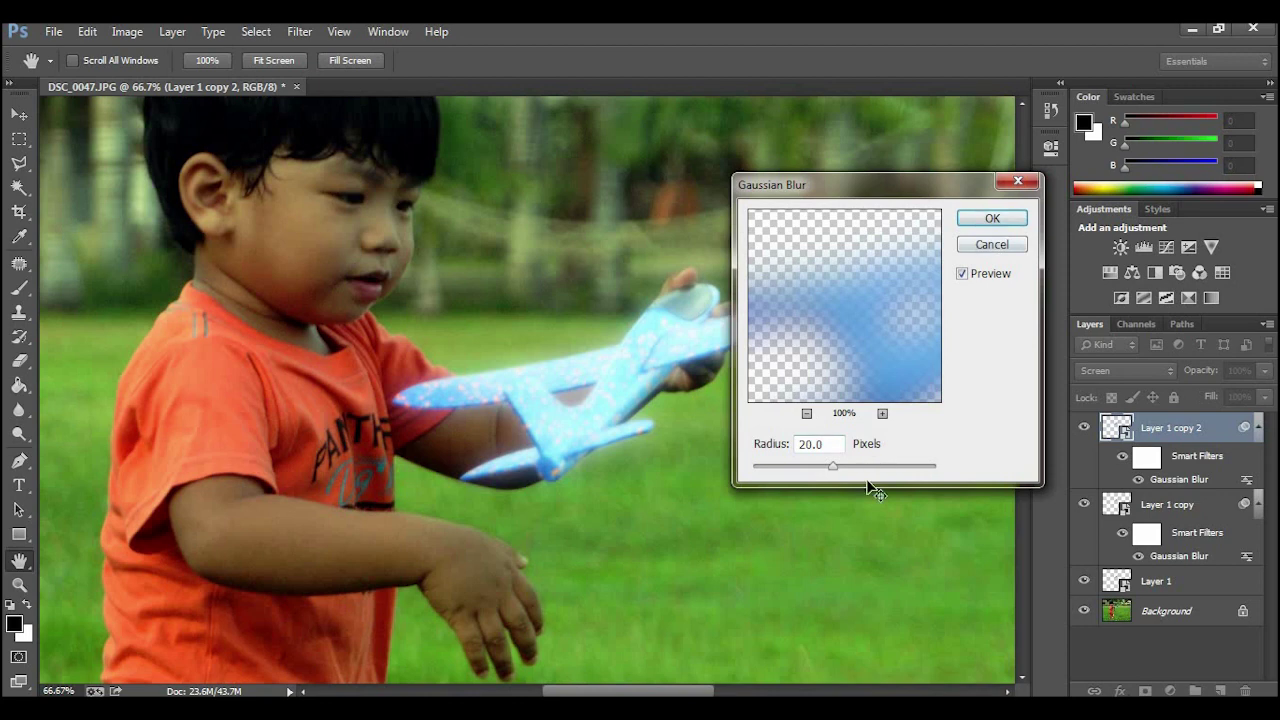
pyautogui.press('Return')
pyautogui.moveTo(1175, 430); pyautogui.dragTo(1225, 682)
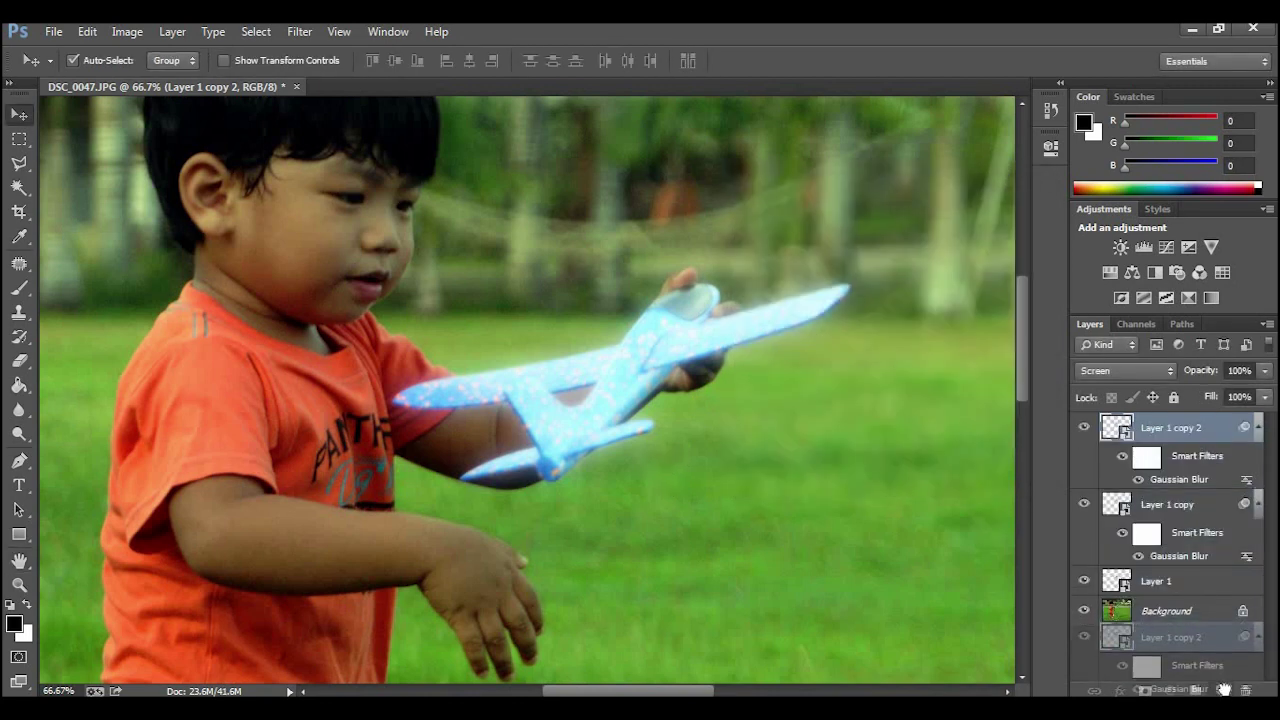
# Step: Duplicate the layer as Layer 1 copy 3 and set its Gaussian Blur radius to 40 pixels
pyautogui.moveTo(1224, 690); pyautogui.dragTo(1220, 690)
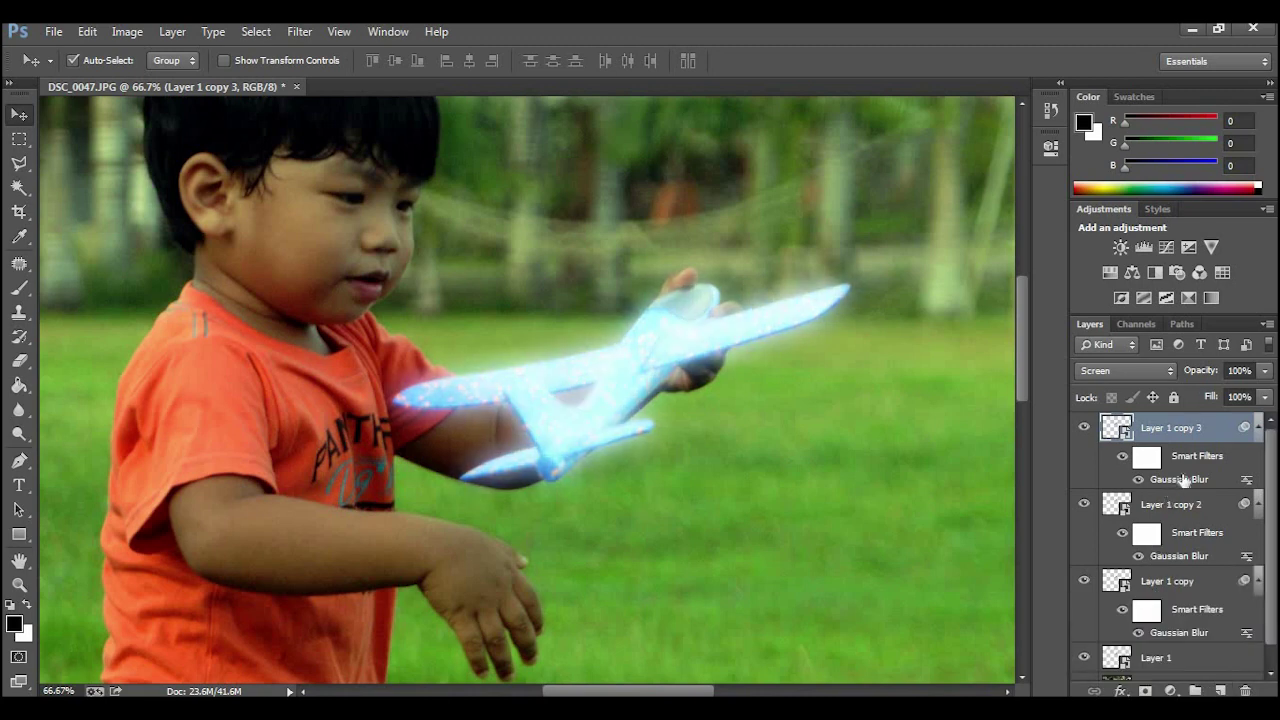
pyautogui.doubleClick(1177, 480)
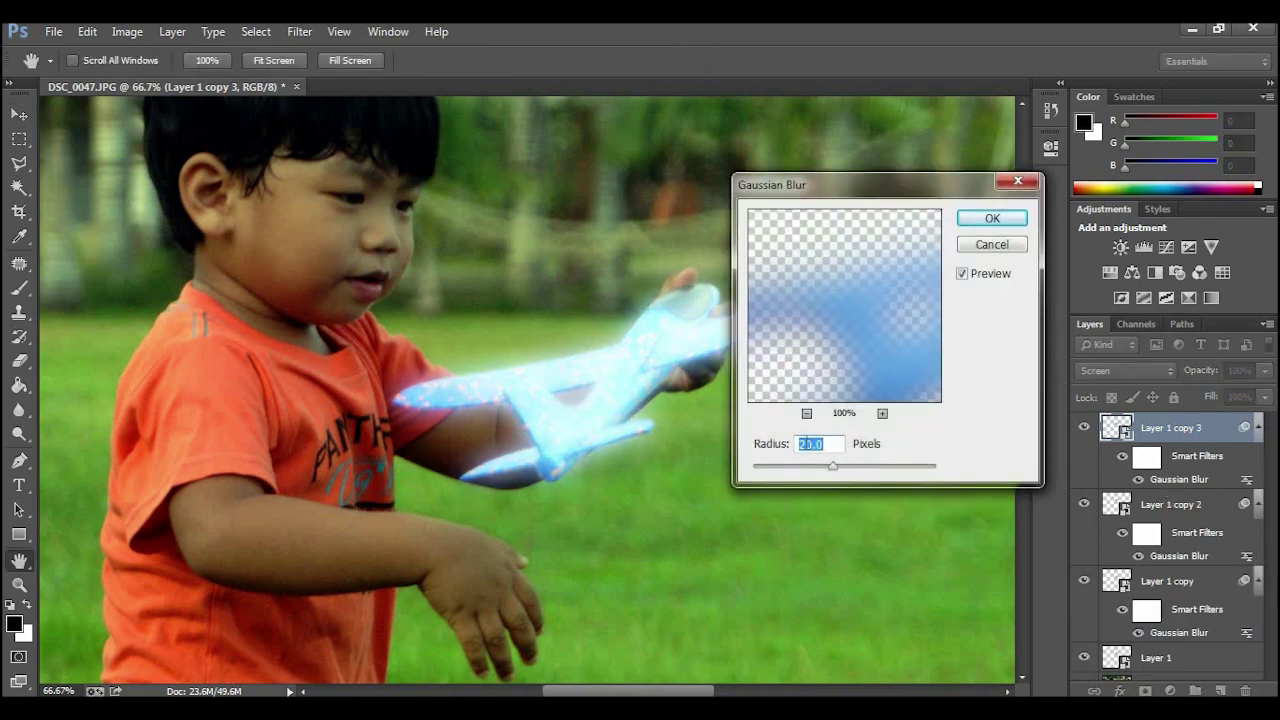
pyautogui.click(812, 444)
pyautogui.moveTo(799, 444); pyautogui.dragTo(808, 444)
pyautogui.write('4')
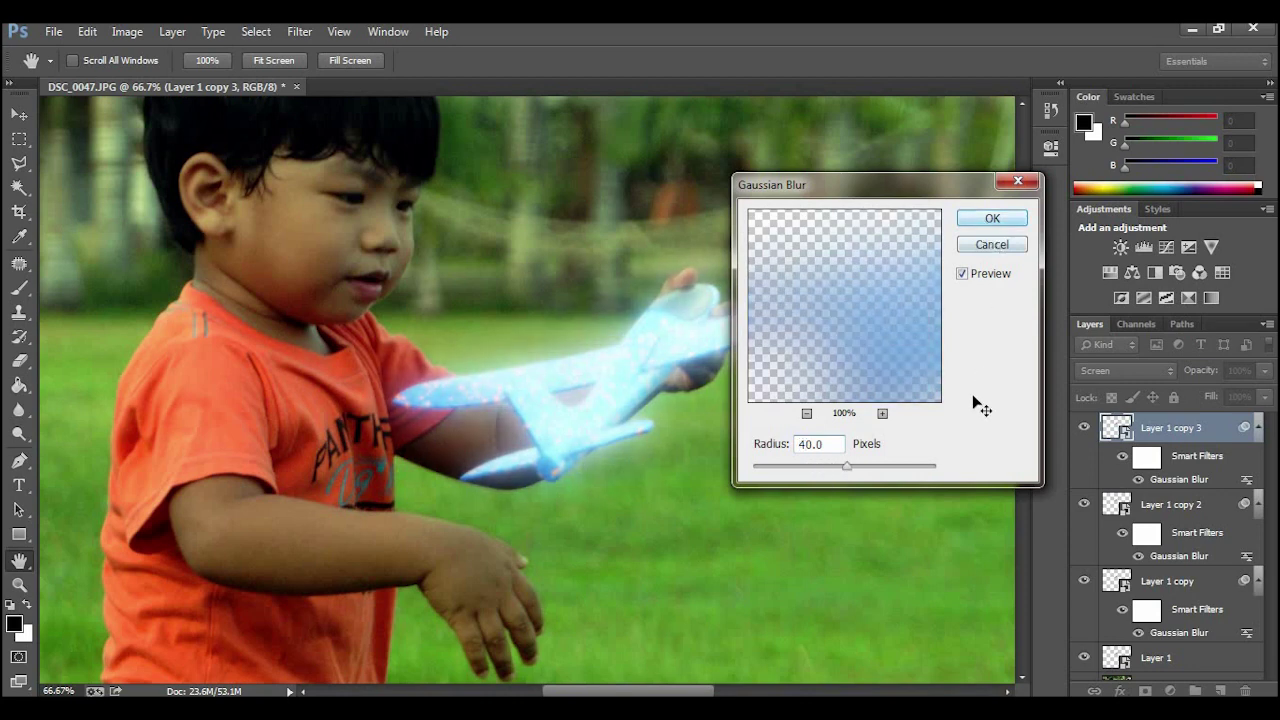
pyautogui.press('Return')
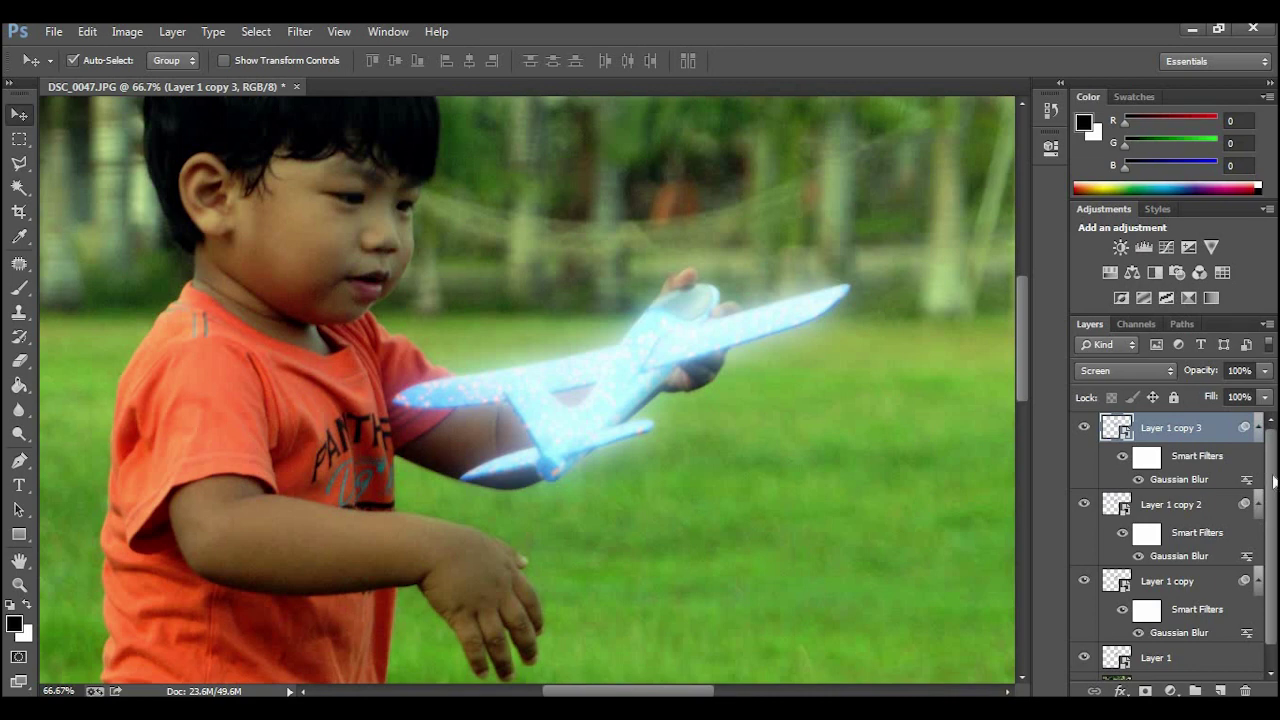
# Step: Float the Layers panel and resize it to show every layer
pyautogui.scroll(-2, 1170, 540)
pyautogui.scroll(2, 1170, 540)
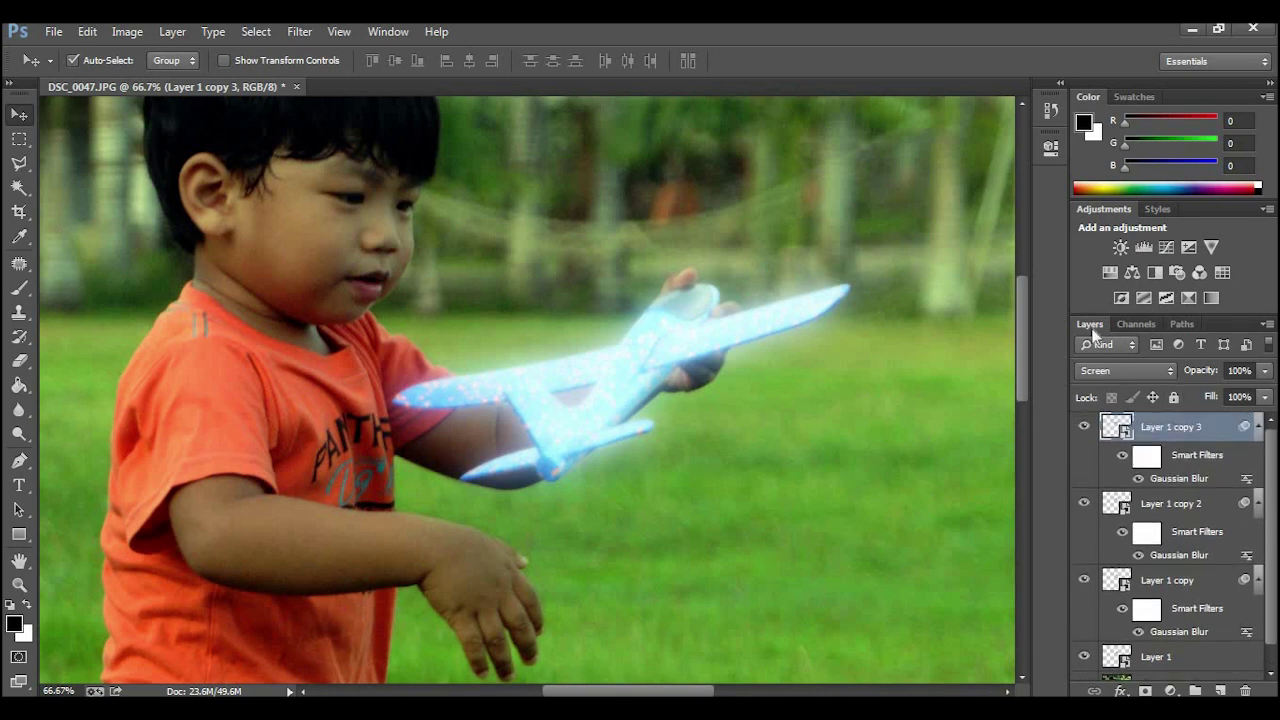
pyautogui.moveTo(1090, 323); pyautogui.dragTo(937, 123)
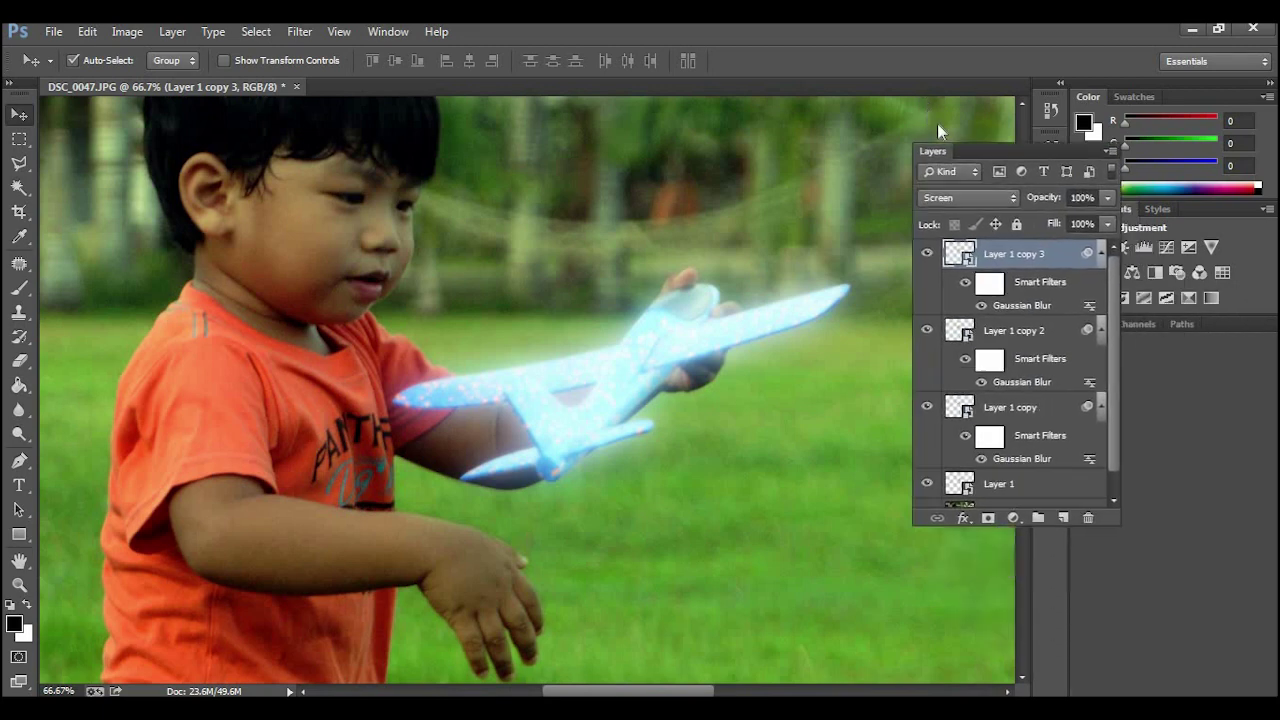
pyautogui.moveTo(1020, 500); pyautogui.dragTo(1022, 348)
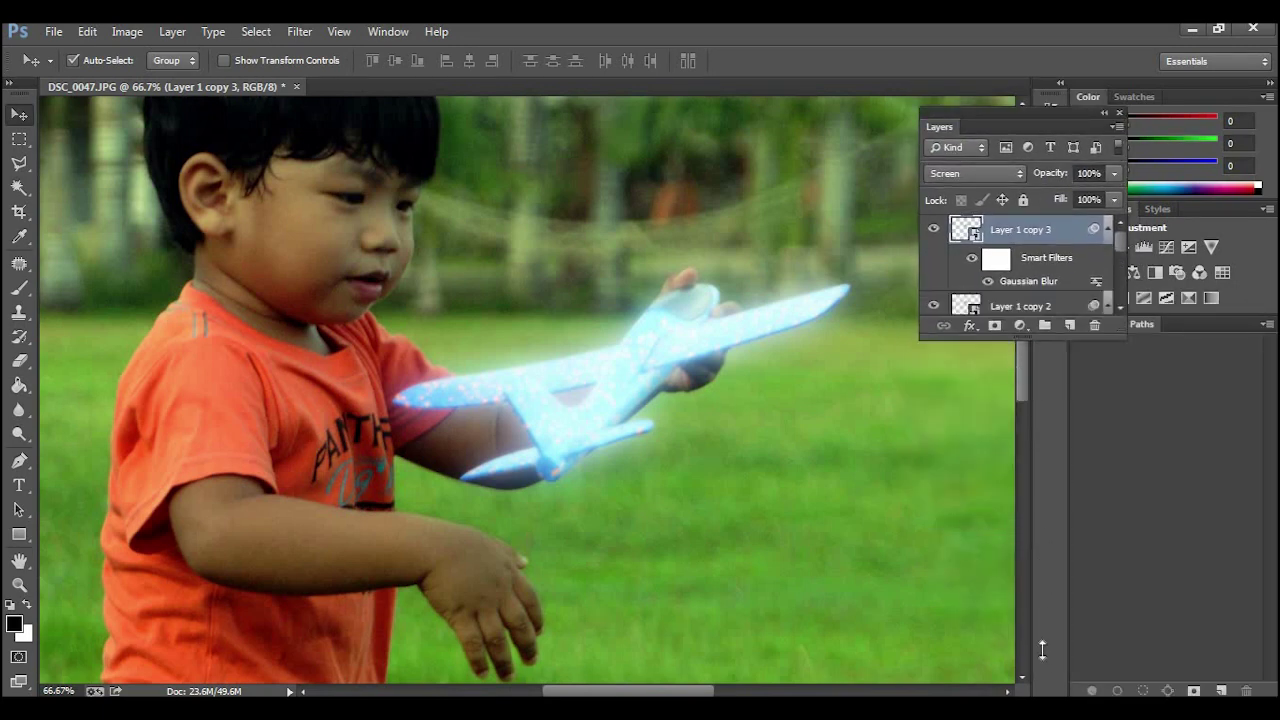
pyautogui.moveTo(1042, 650); pyautogui.dragTo(1042, 656)
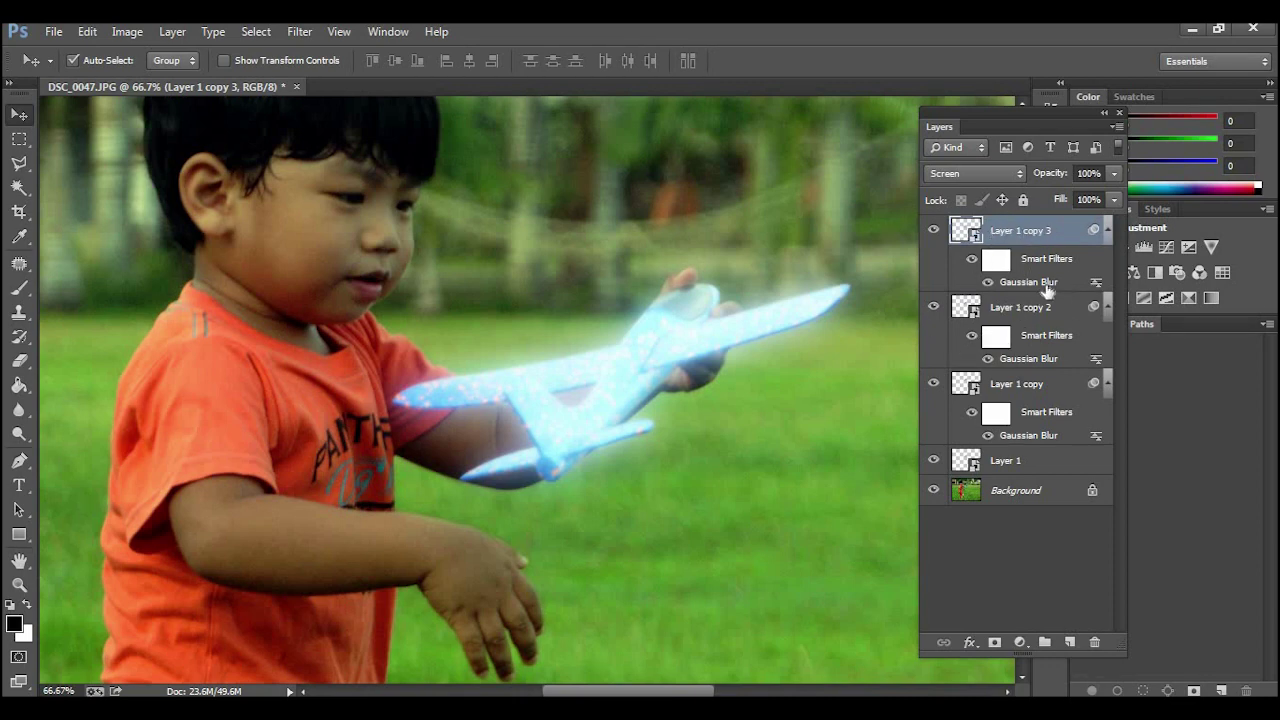
# Step: Create Group 1 and move Layer 1 and its three glow copies into it
pyautogui.click(1044, 643)
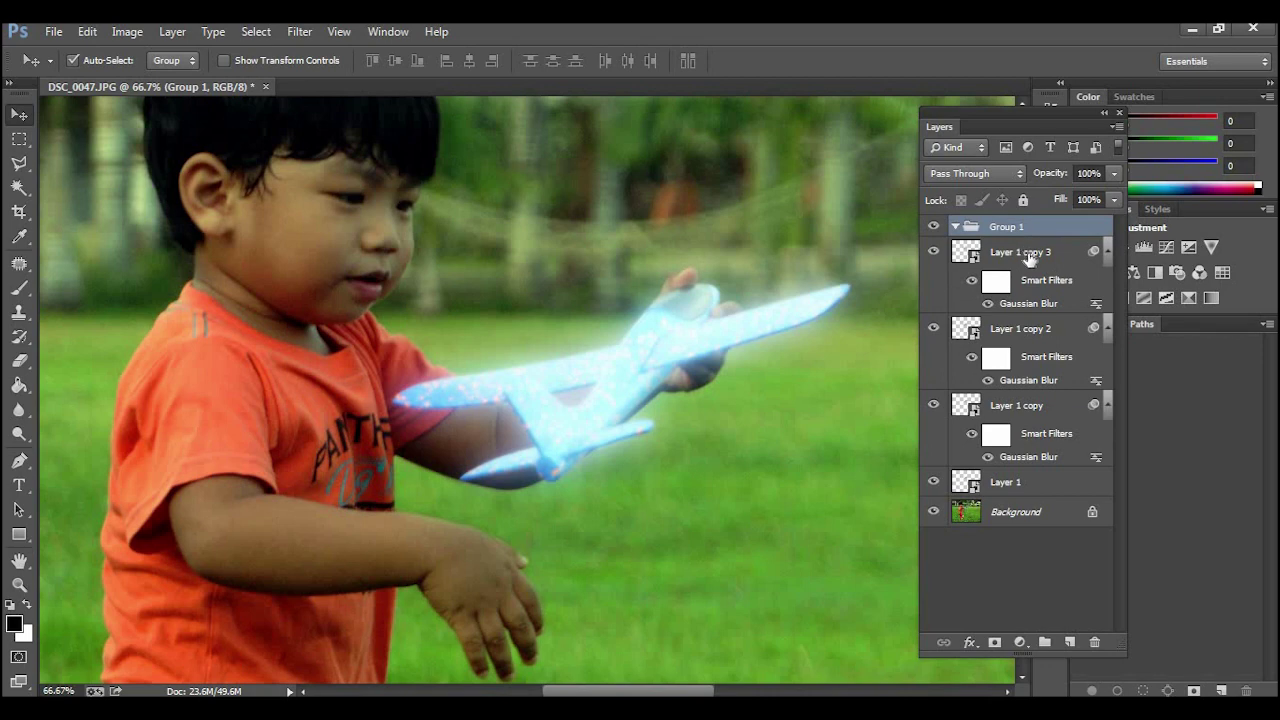
pyautogui.click(1021, 256)
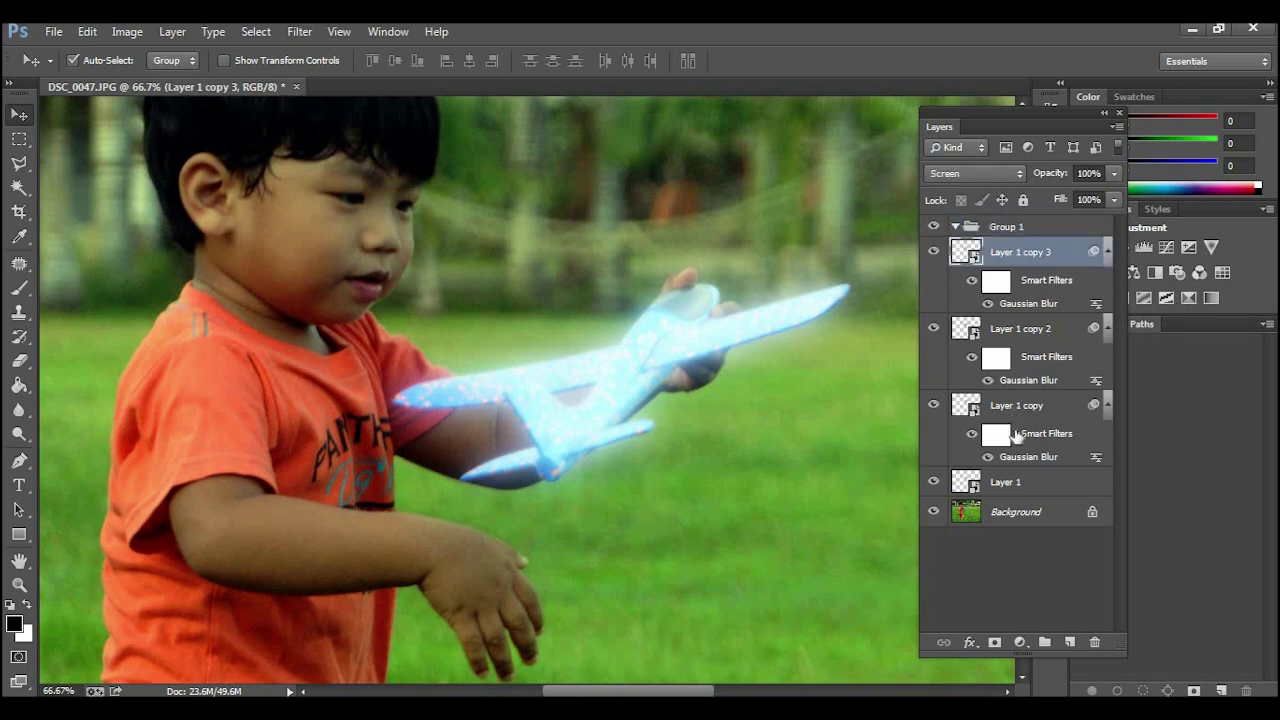
pyautogui.keyDown('shift'); pyautogui.click(1005, 484); pyautogui.keyUp('shift')
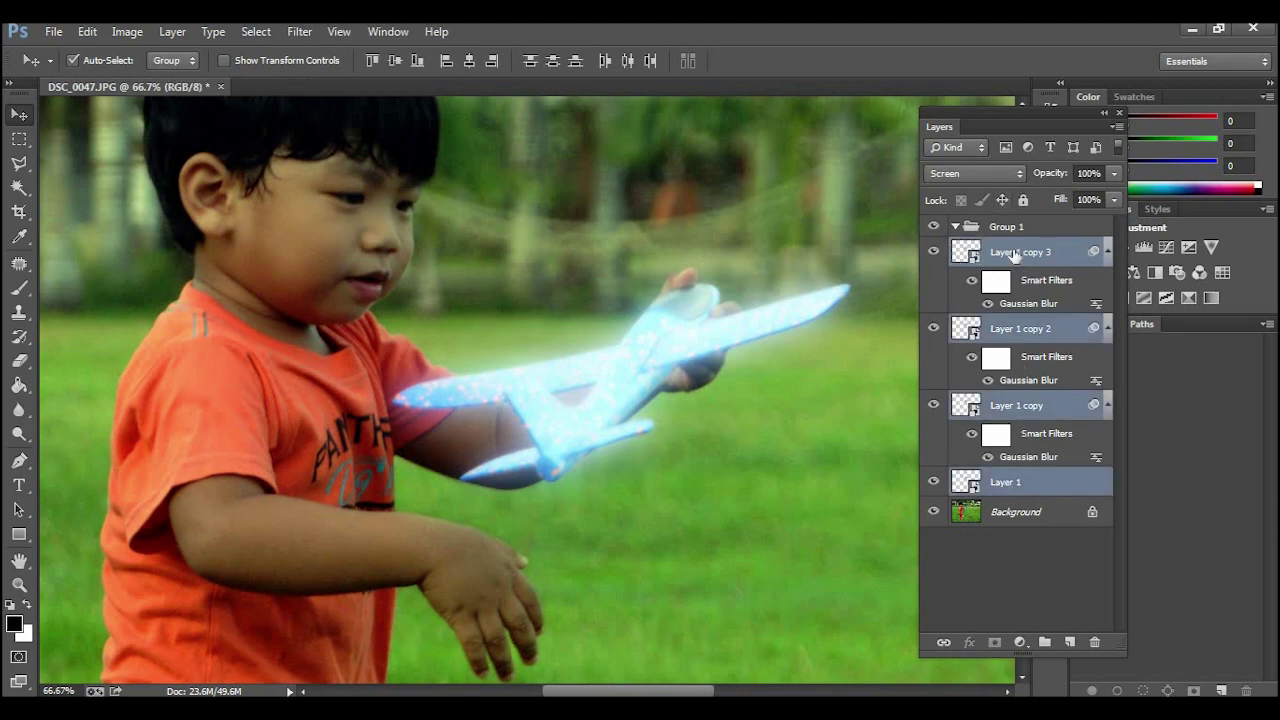
pyautogui.moveTo(1016, 265); pyautogui.dragTo(970, 330)
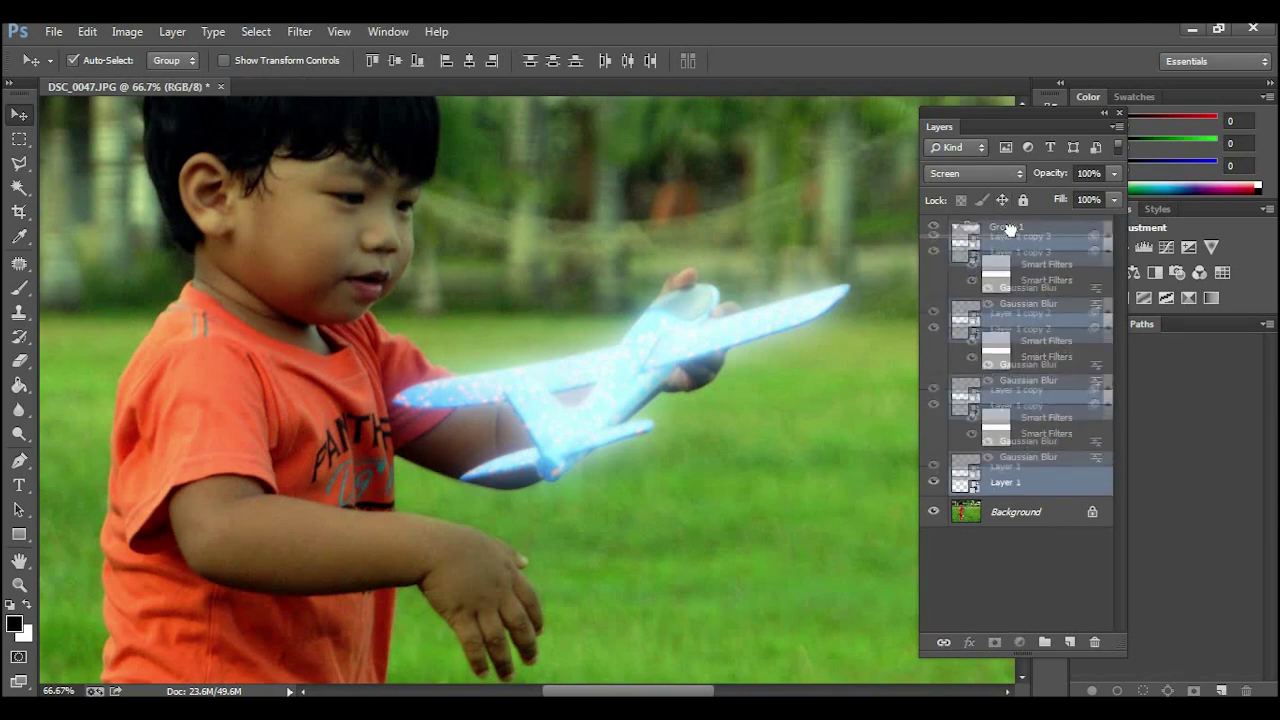
# Step: Collapse Group 1 and toggle its visibility to compare the photo with and without the glow
pyautogui.click(955, 227)
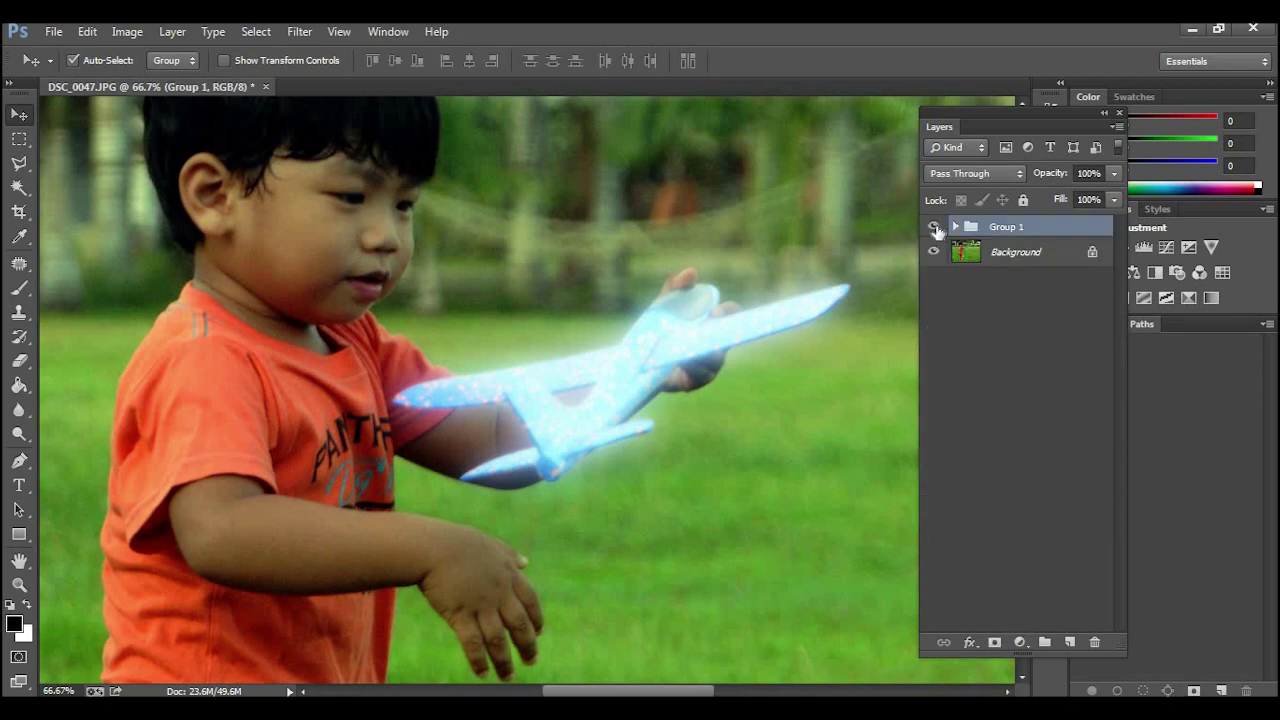
pyautogui.click(933, 227)
pyautogui.click(933, 227)
pyautogui.click(933, 227)
pyautogui.click(1020, 642)
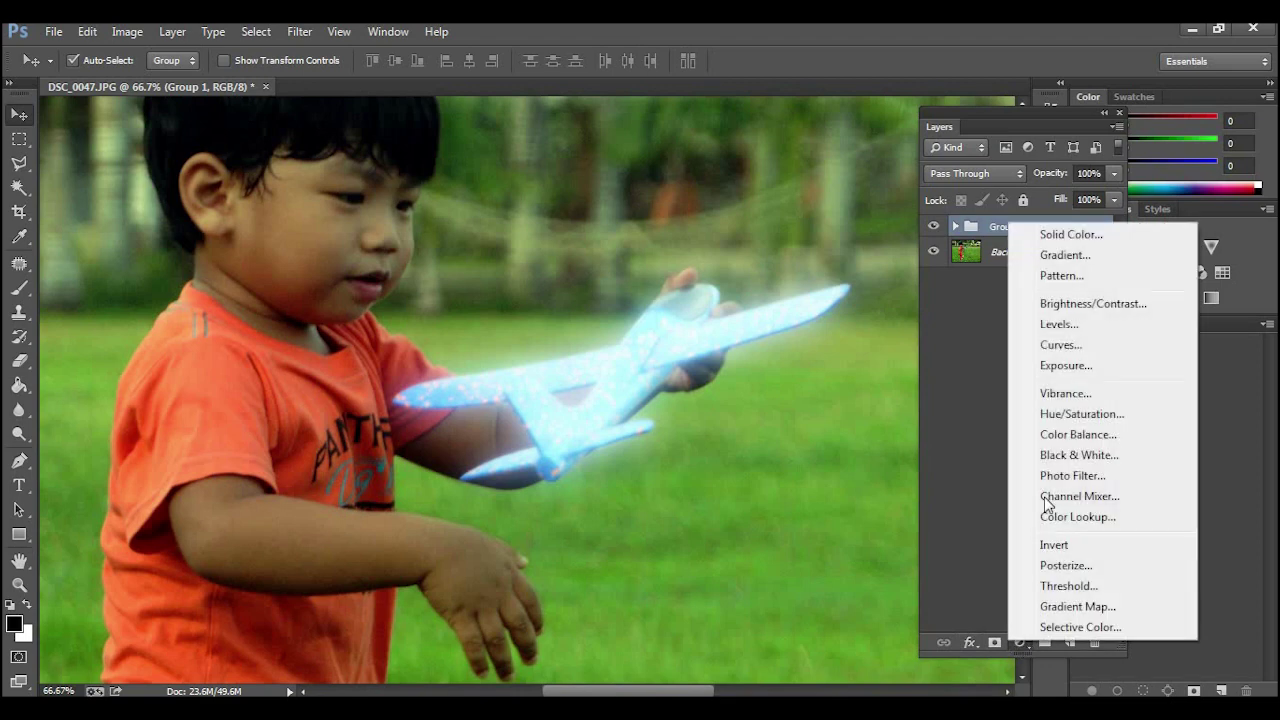
# Step: Add a Hue/Saturation layer clipped to Group 1 with Colorize turned on
pyautogui.click(1077, 416)
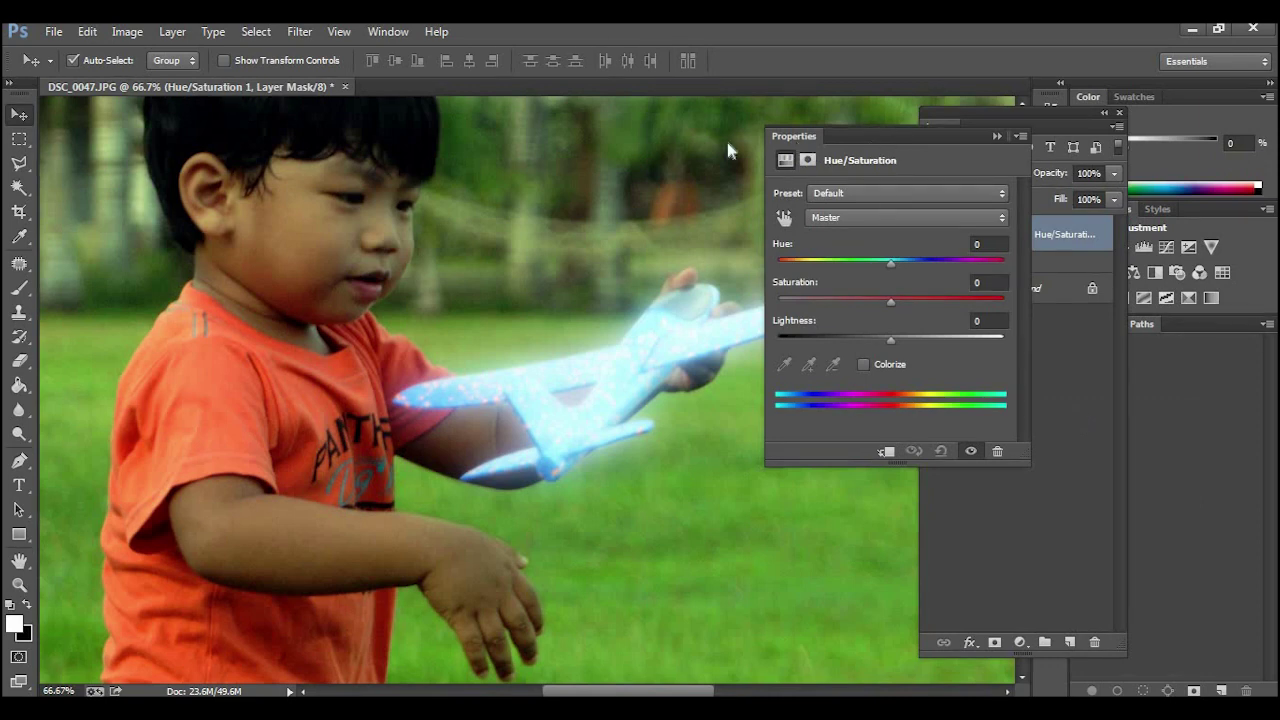
pyautogui.moveTo(796, 142); pyautogui.dragTo(759, 158)
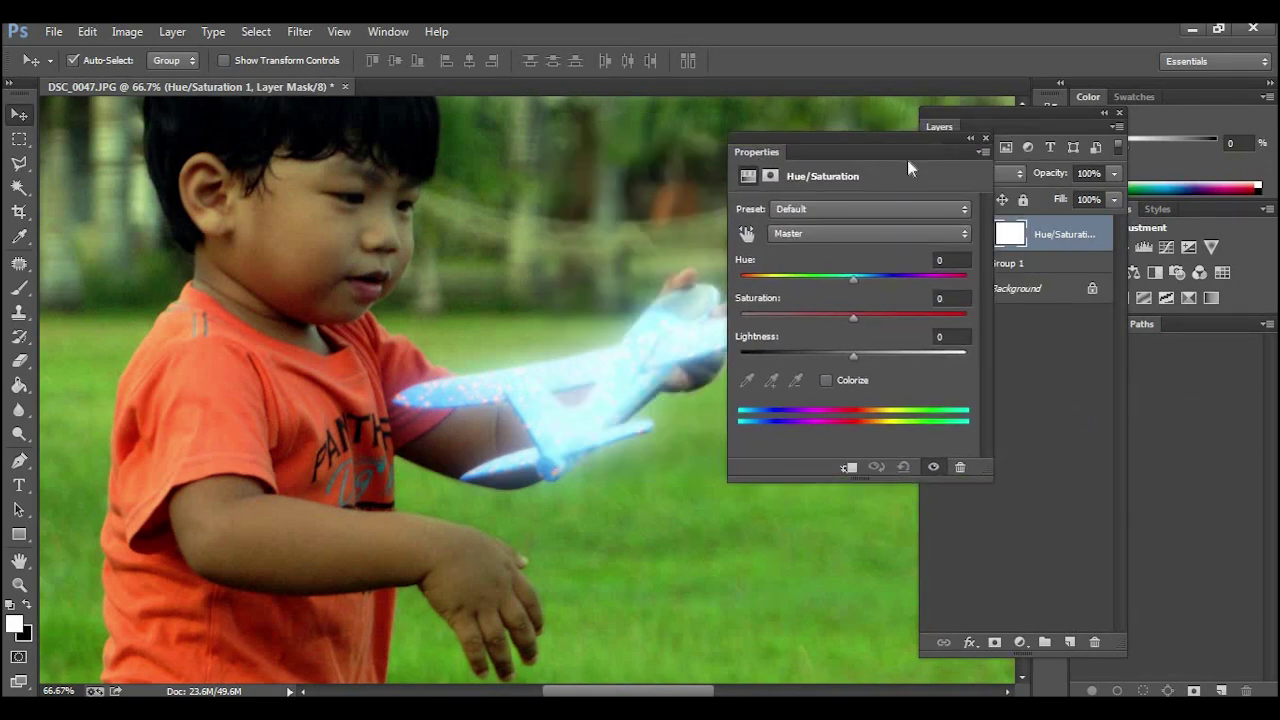
pyautogui.moveTo(813, 151); pyautogui.dragTo(689, 143)
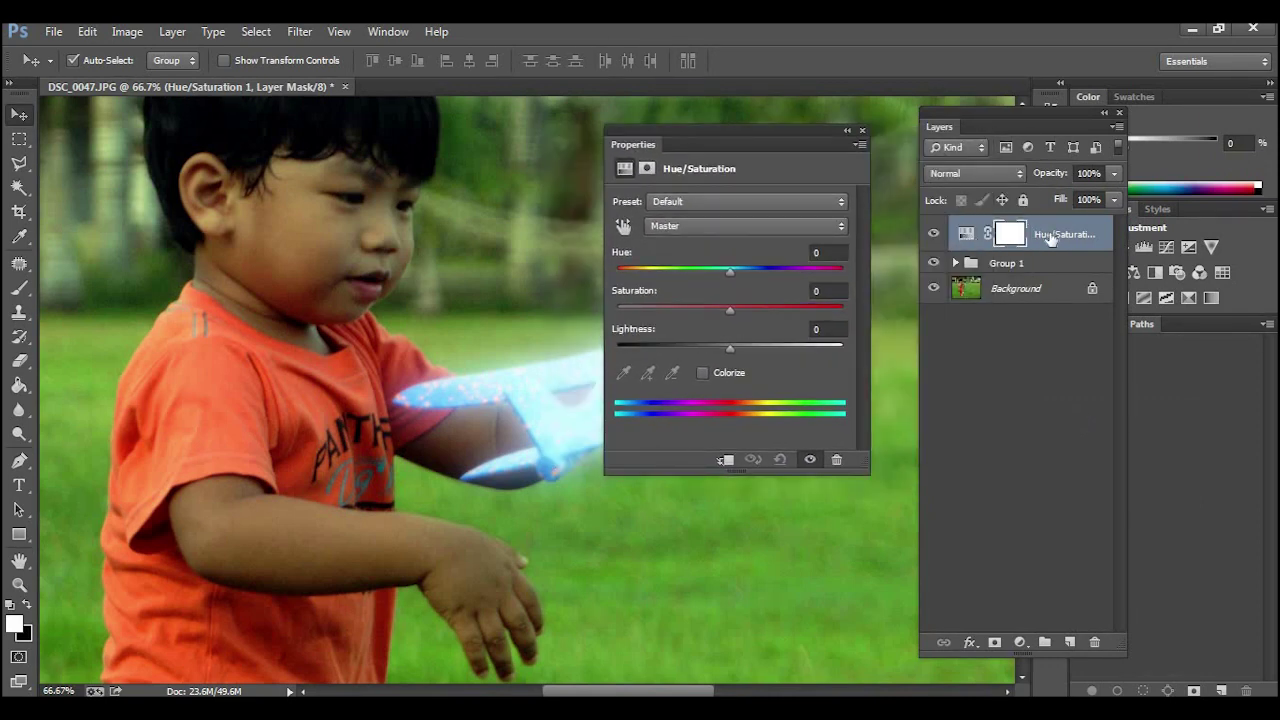
pyautogui.click(727, 461)
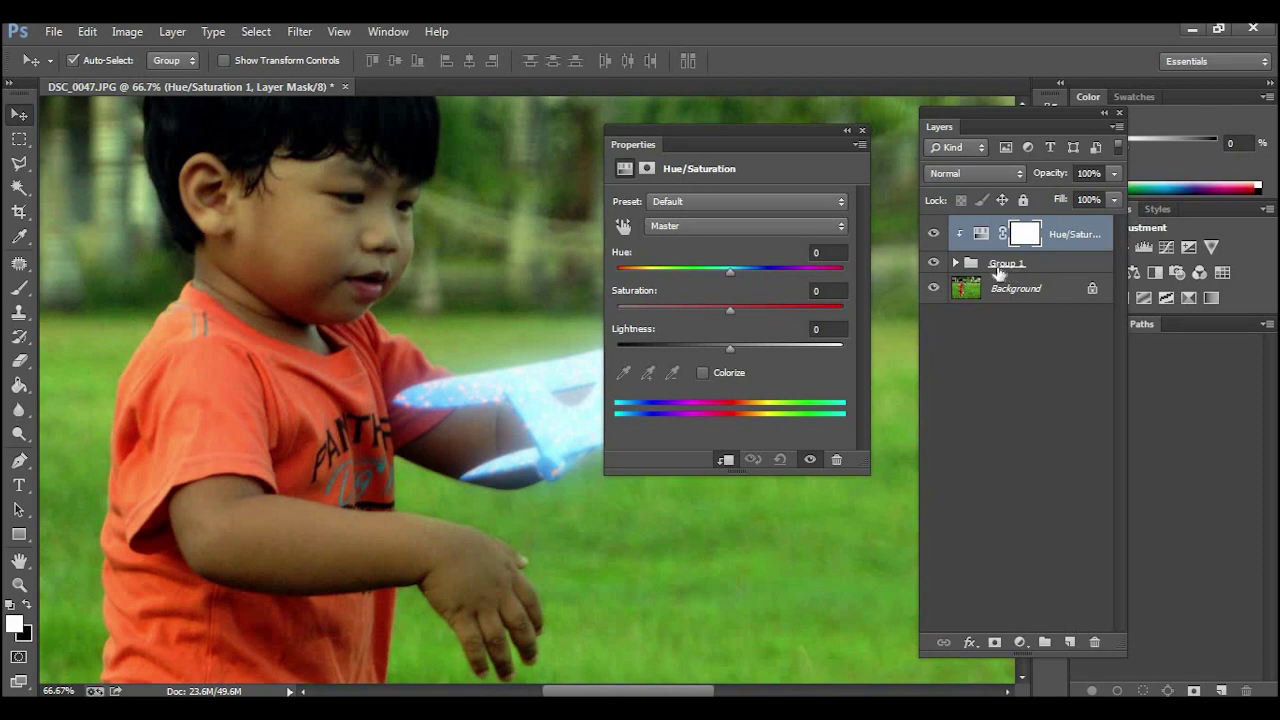
pyautogui.click(704, 371)
# Step: Set the colorize Saturation to 90 and Hue to 36 for an orange glow
pyautogui.moveTo(755, 130); pyautogui.dragTo(997, 202)
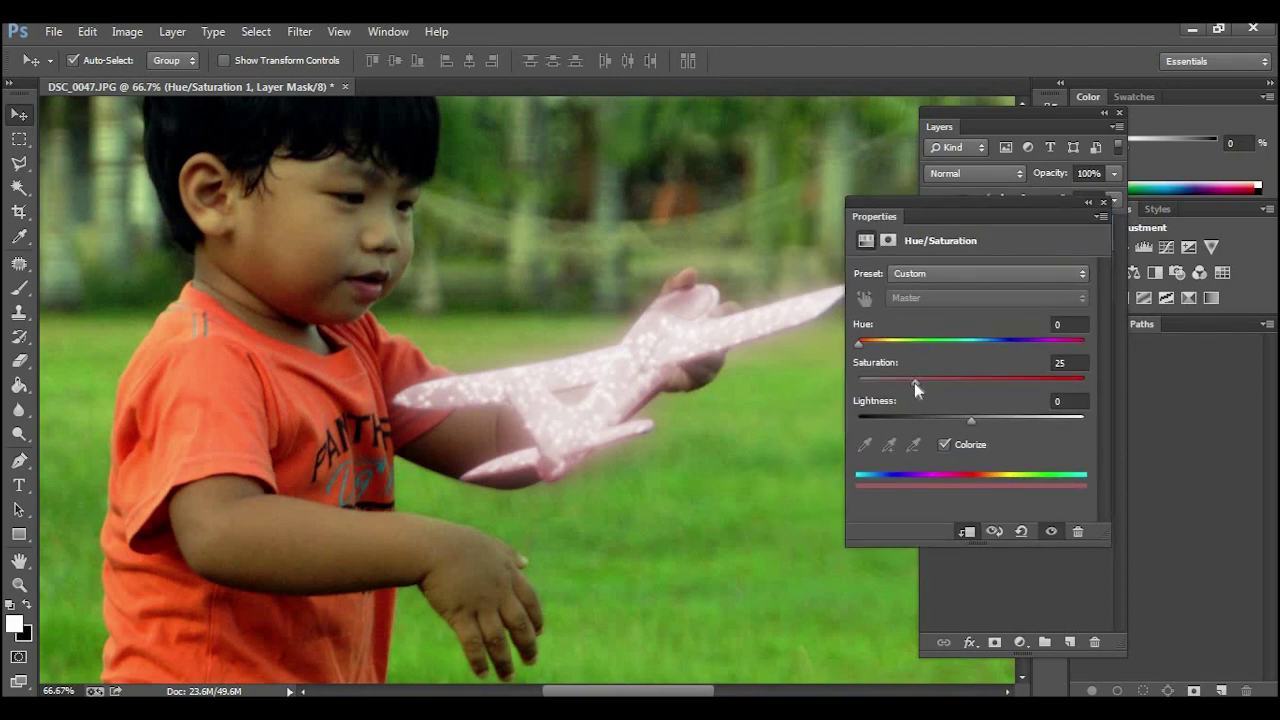
pyautogui.moveTo(877, 384); pyautogui.dragTo(845, 383)
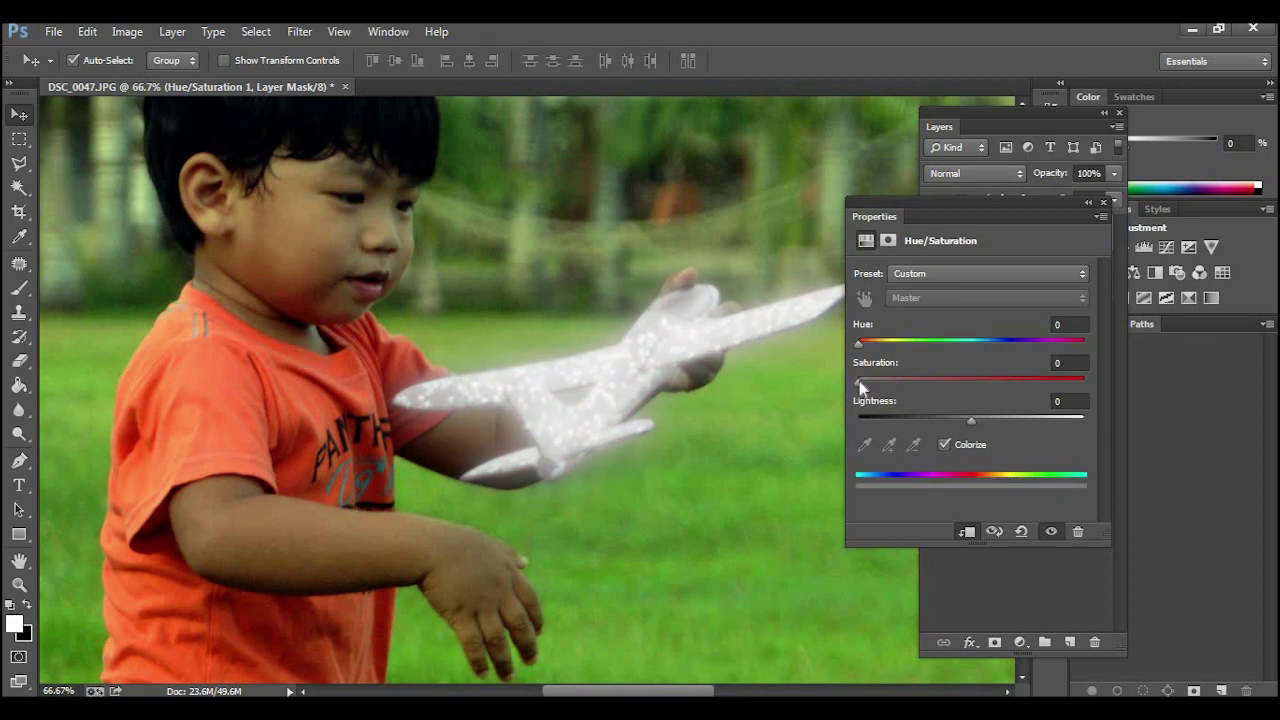
pyautogui.moveTo(859, 382); pyautogui.dragTo(866, 382)
pyautogui.moveTo(963, 384); pyautogui.dragTo(1061, 380)
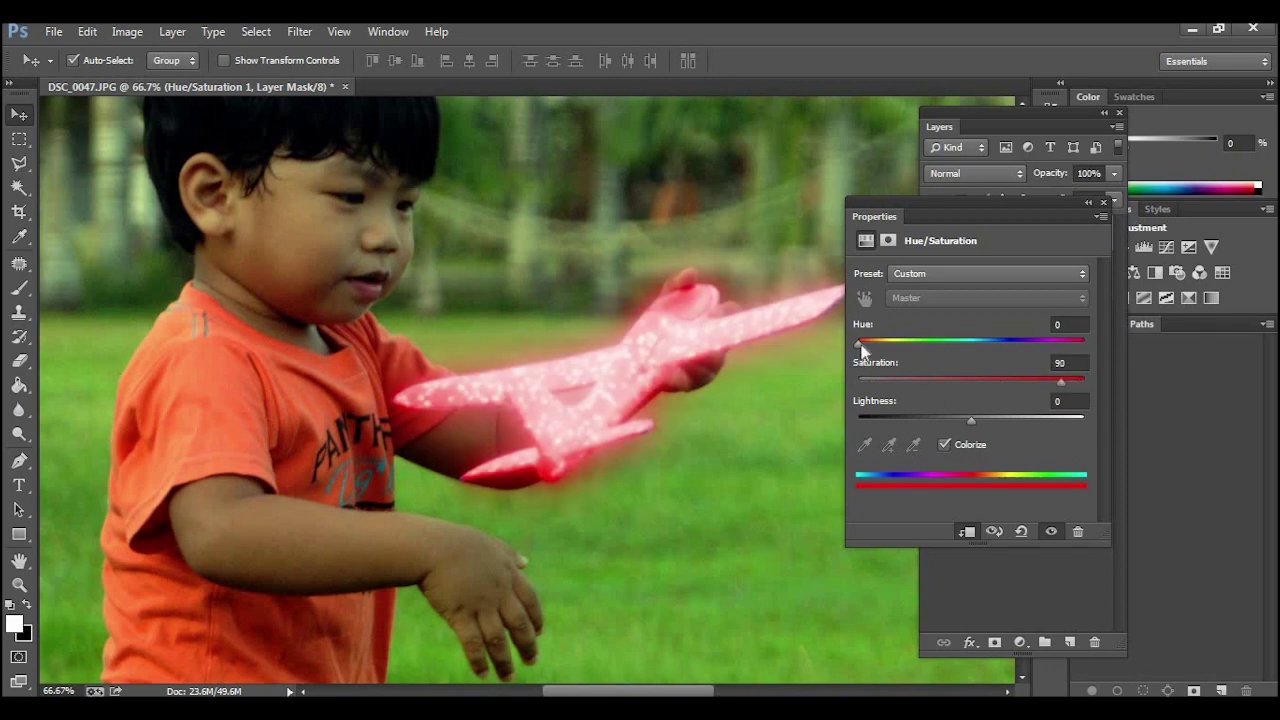
pyautogui.moveTo(859, 344)
pyautogui.mouseDown()
pyautogui.moveTo(1038, 336)
pyautogui.moveTo(878, 341)
pyautogui.mouseUp()
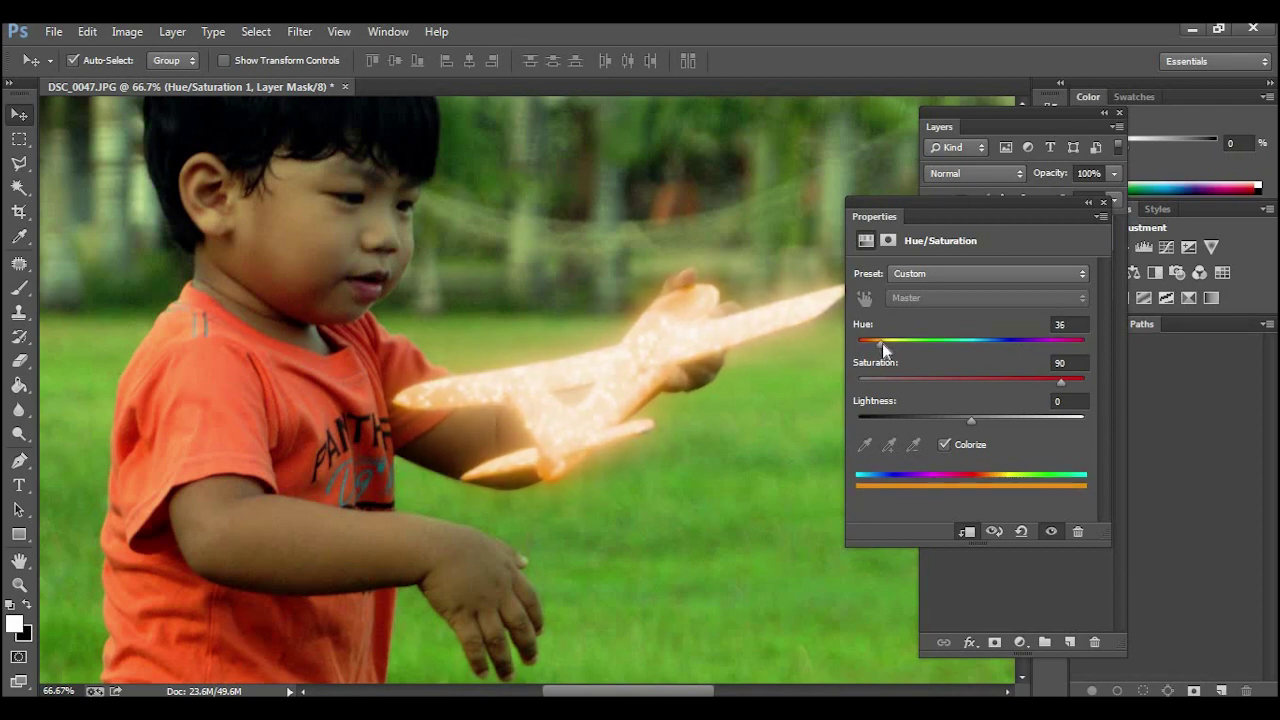
pyautogui.click(1103, 203)
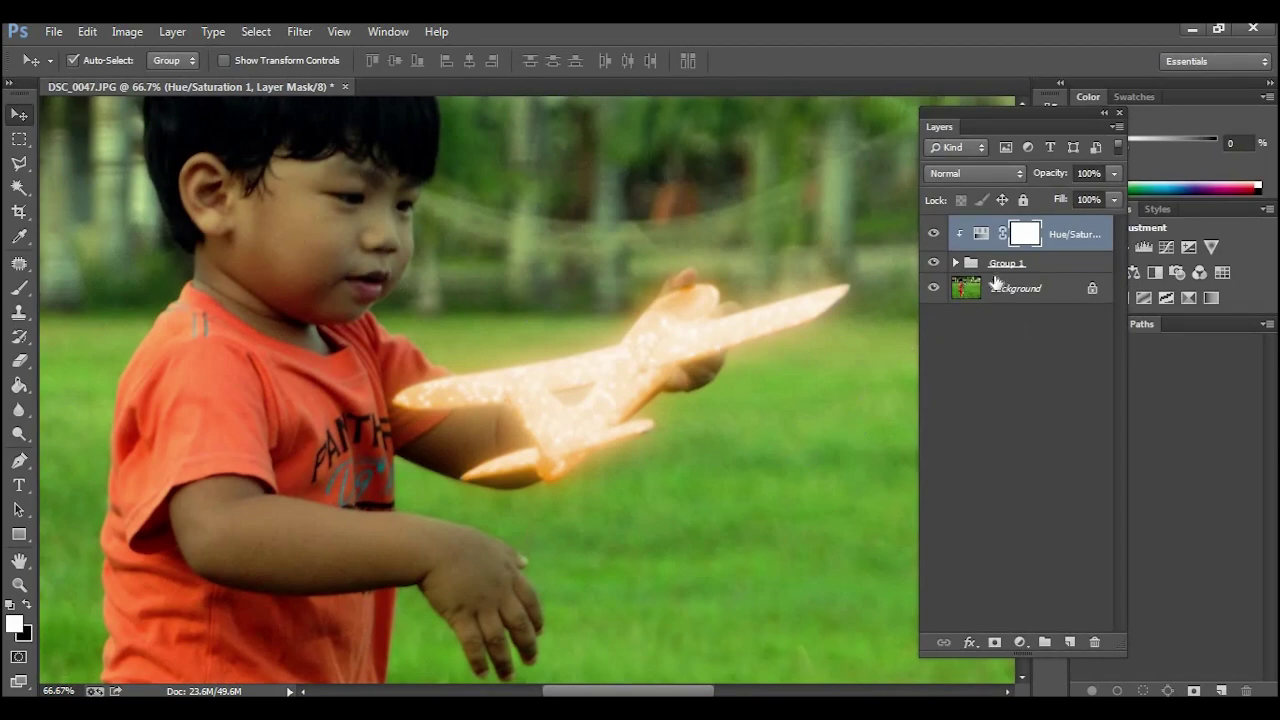
pyautogui.click(1023, 646)
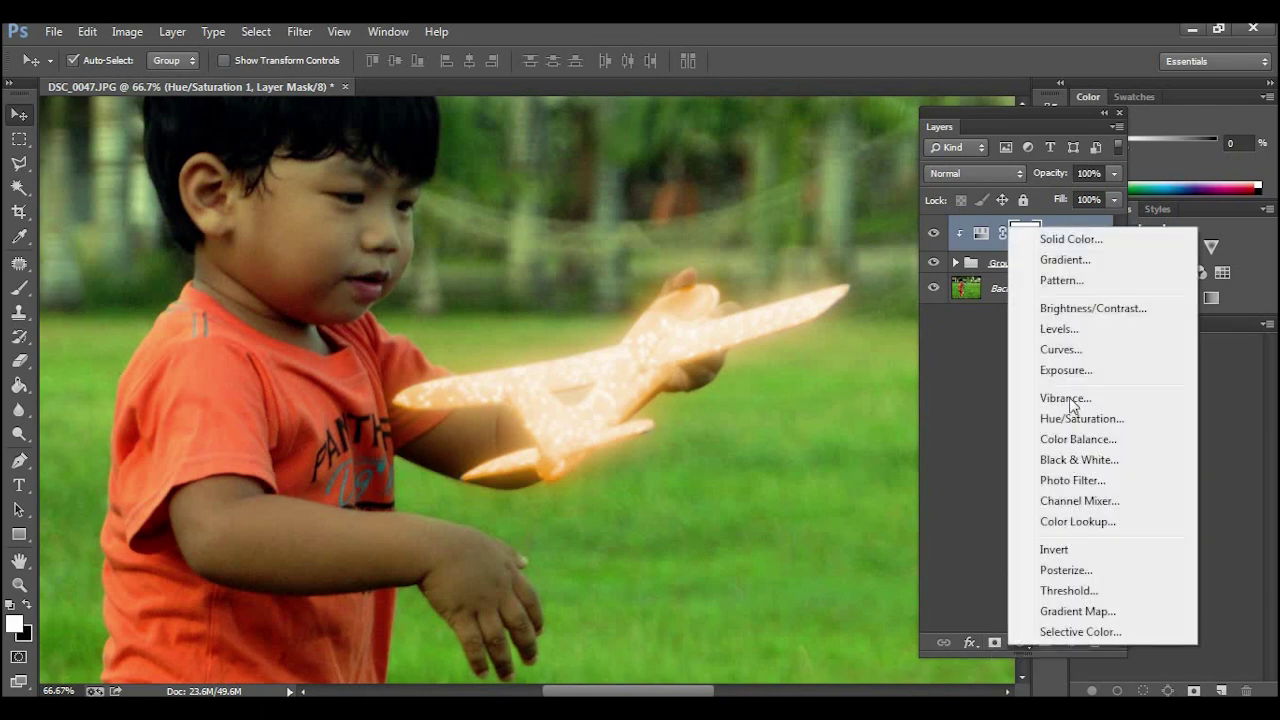
# Step: Add an Exposure adjustment layer placed below Group 1, just above Background
pyautogui.click(1076, 373)
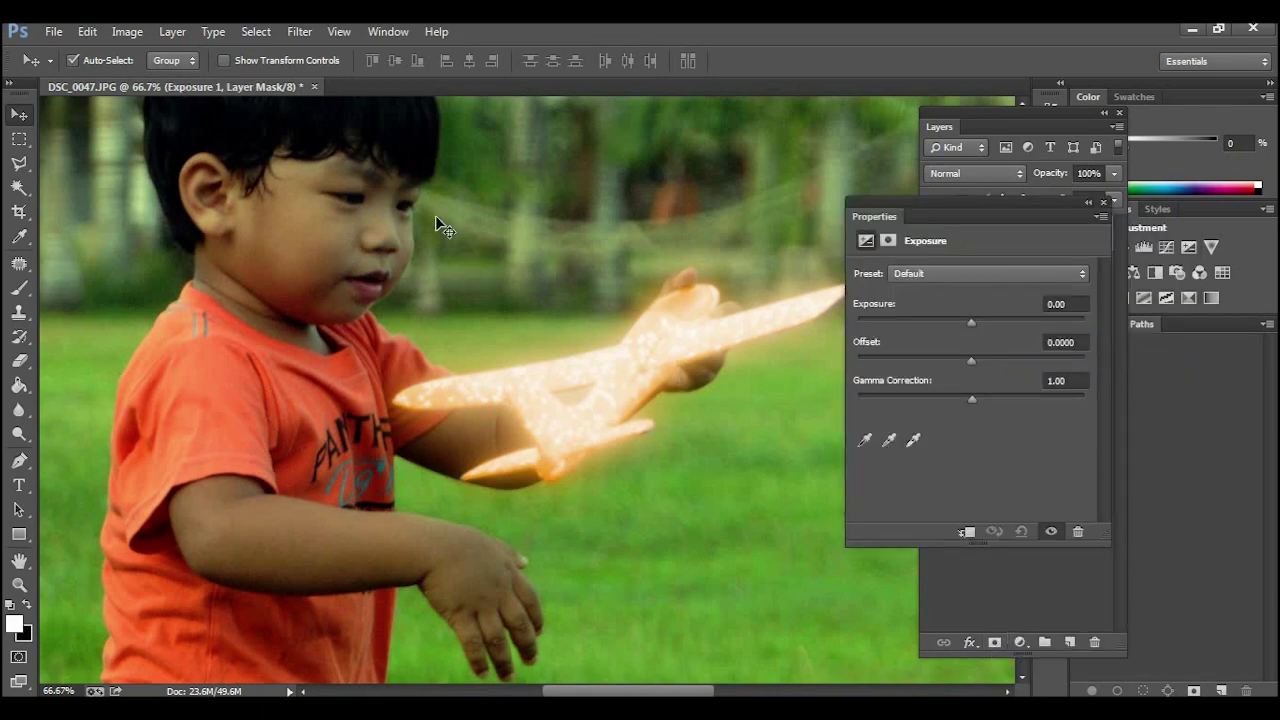
pyautogui.moveTo(980, 210); pyautogui.dragTo(736, 196)
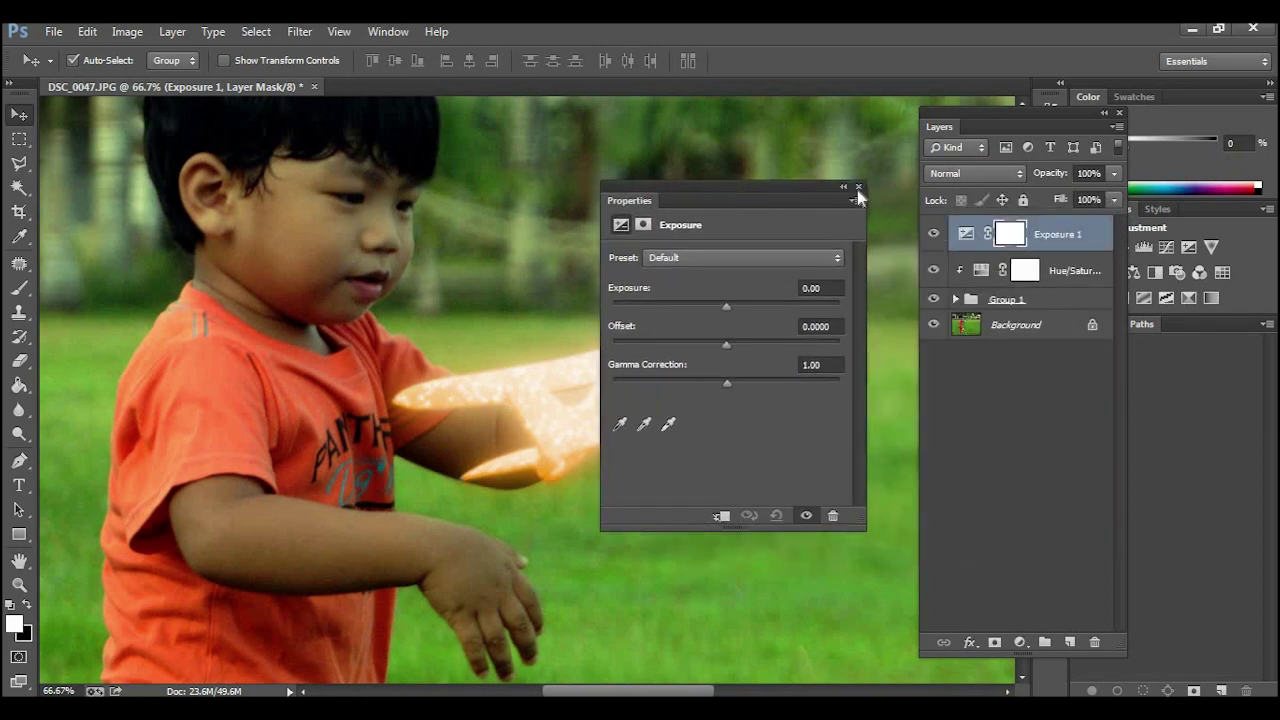
pyautogui.moveTo(1055, 235); pyautogui.dragTo(1047, 305)
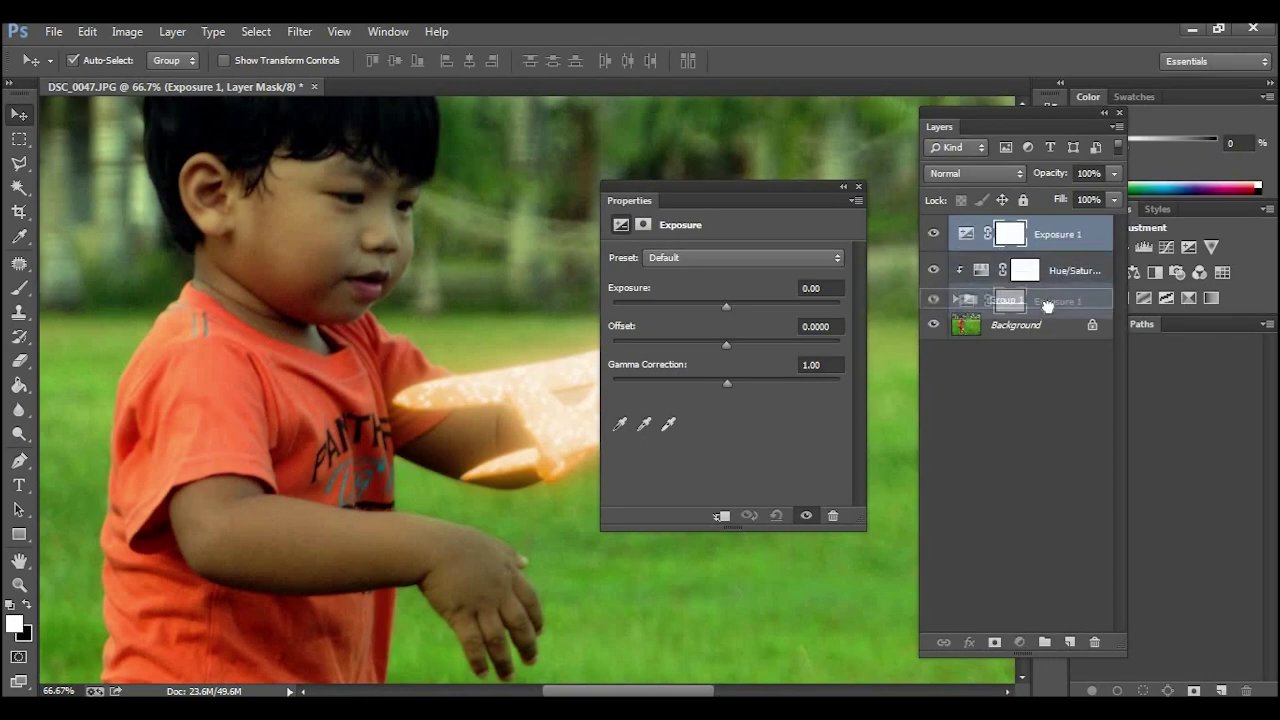
pyautogui.moveTo(1047, 305); pyautogui.dragTo(1047, 312)
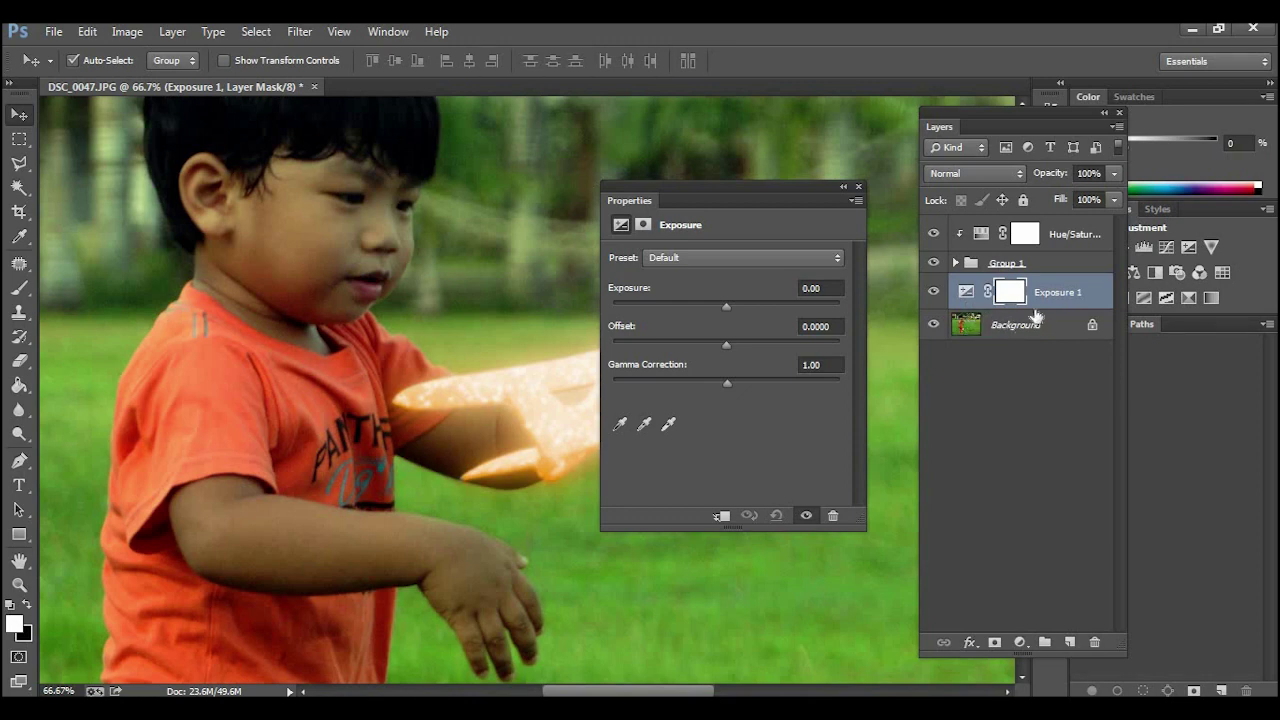
# Step: Darken the scene toward dusk by lowering exposure to -1.38
pyautogui.moveTo(726, 307)
pyautogui.mouseDown()
pyautogui.moveTo(756, 307)
pyautogui.moveTo(709, 308)
pyautogui.mouseUp()
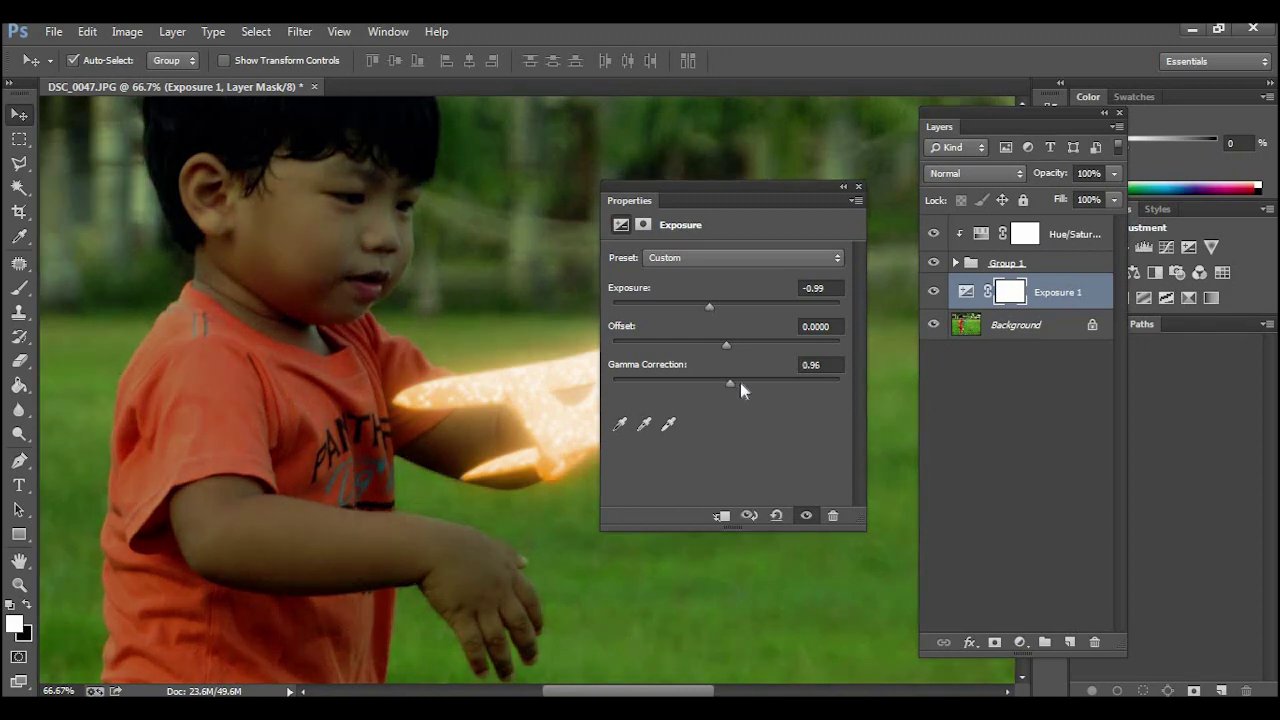
pyautogui.moveTo(753, 383); pyautogui.dragTo(754, 383)
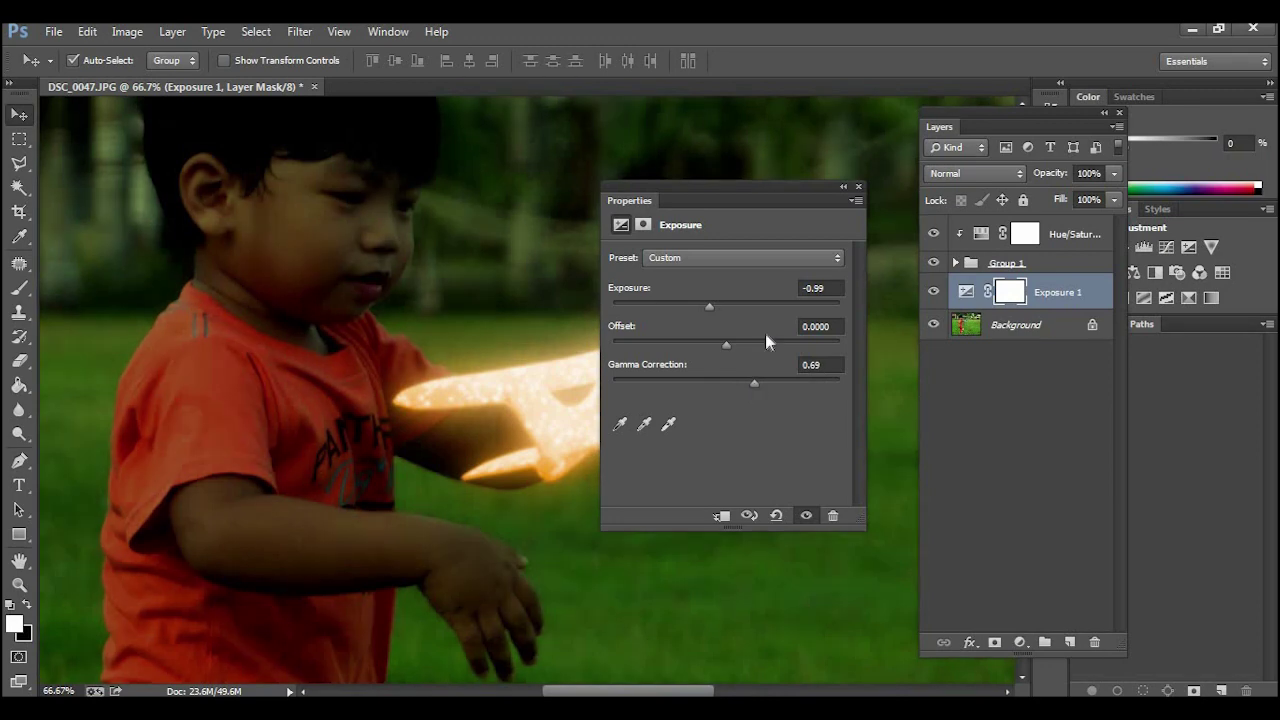
pyautogui.hotkey('ctrl', '-')
pyautogui.hotkey('ctrl', '-')
pyautogui.moveTo(762, 188); pyautogui.dragTo(964, 326)
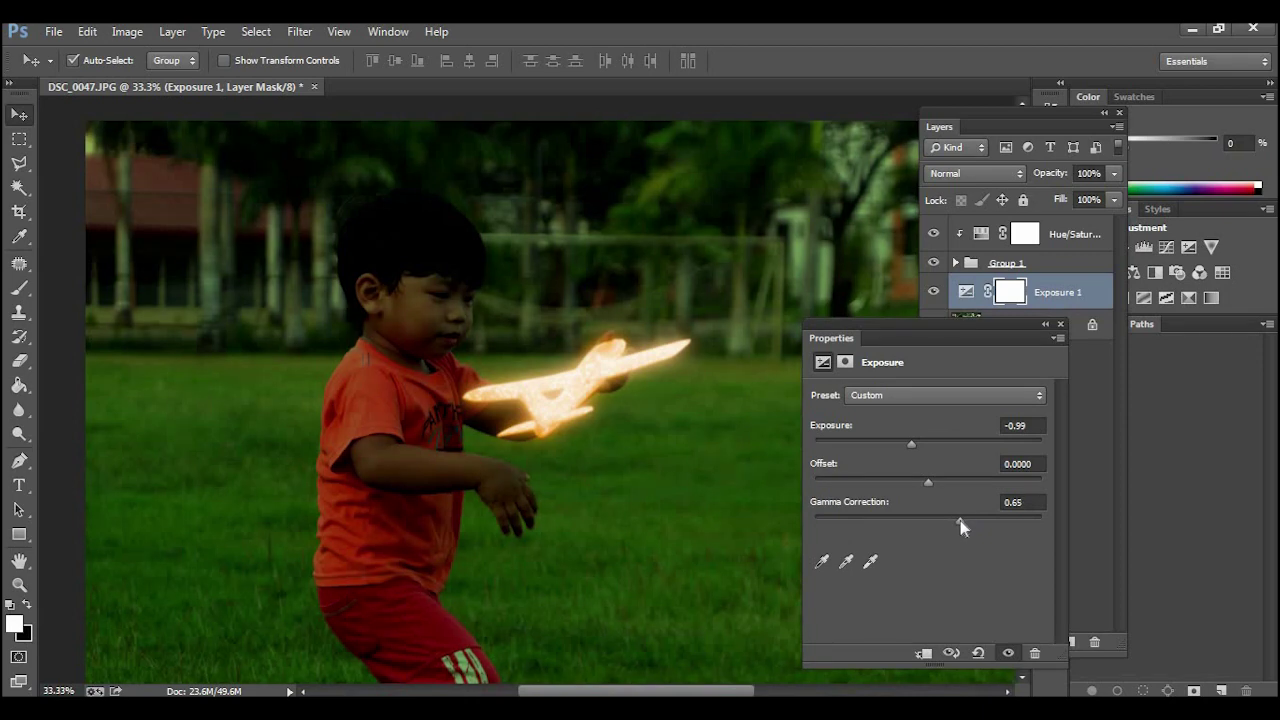
pyautogui.moveTo(907, 445); pyautogui.dragTo(908, 443)
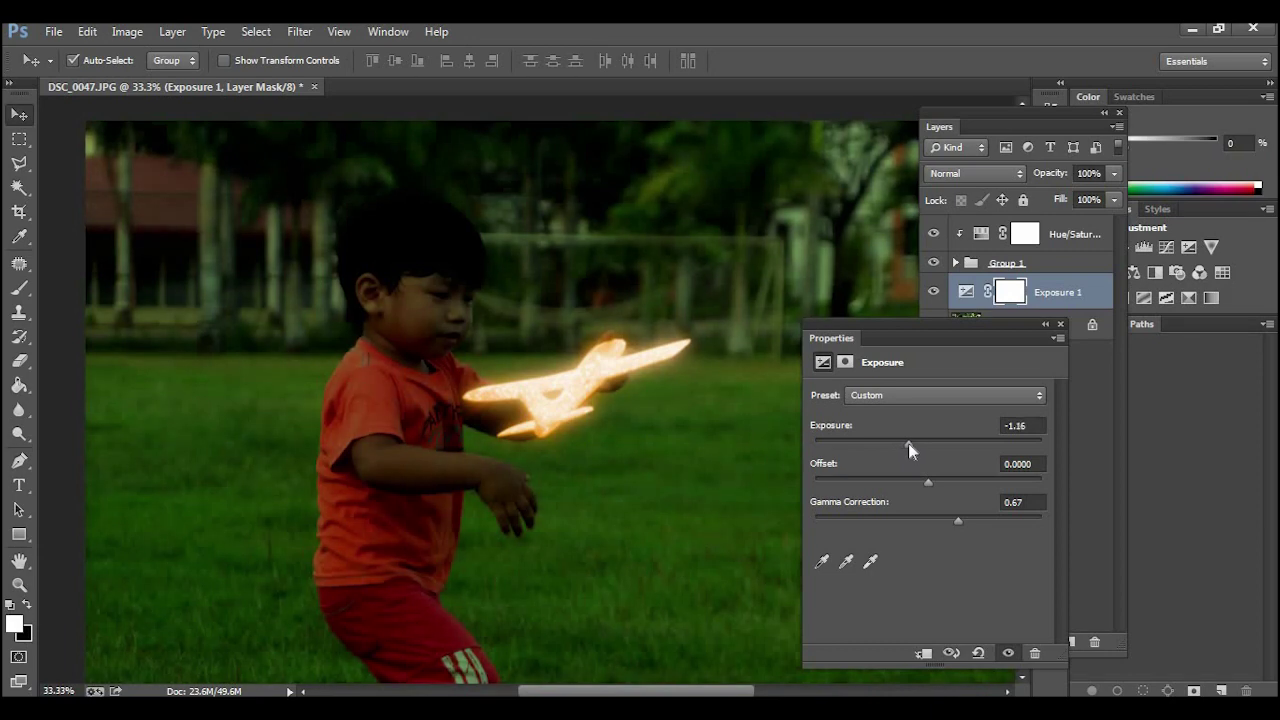
pyautogui.moveTo(908, 443); pyautogui.dragTo(904, 446)
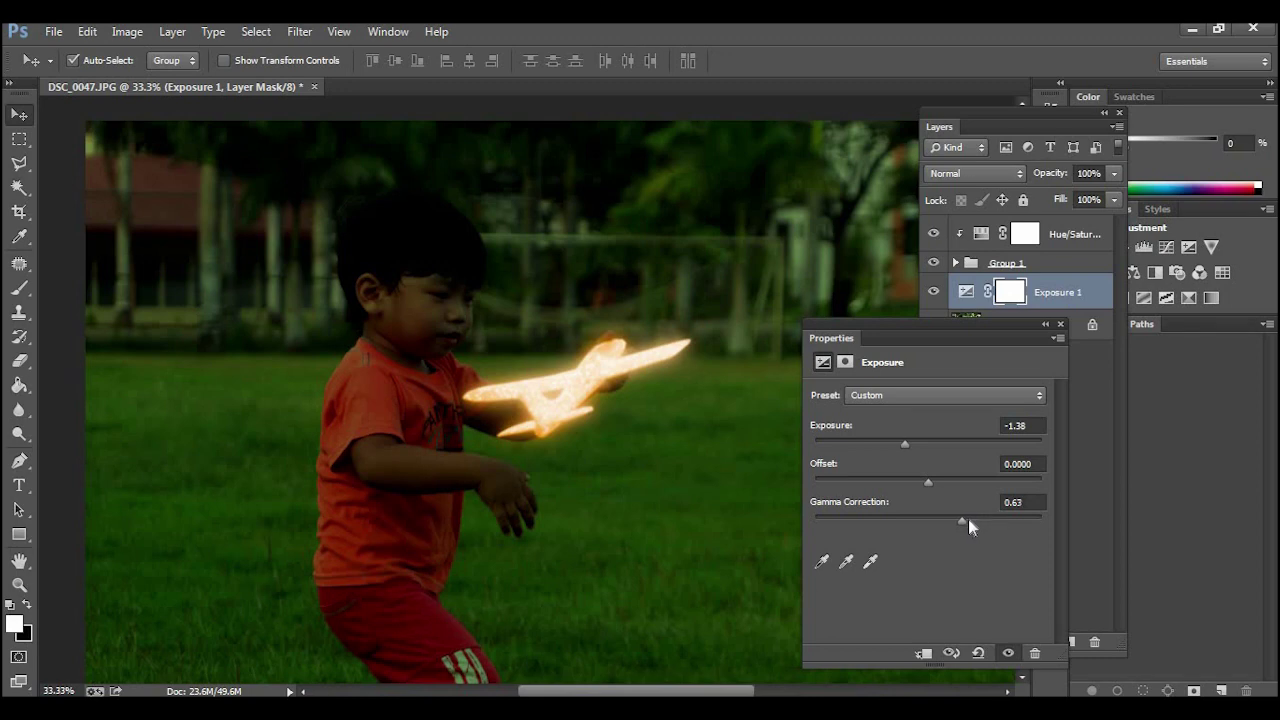
# Step: Set Gamma Correction to 0.80 and close the Exposure settings
pyautogui.moveTo(968, 519); pyautogui.dragTo(957, 519)
pyautogui.moveTo(948, 519); pyautogui.dragTo(949, 517)
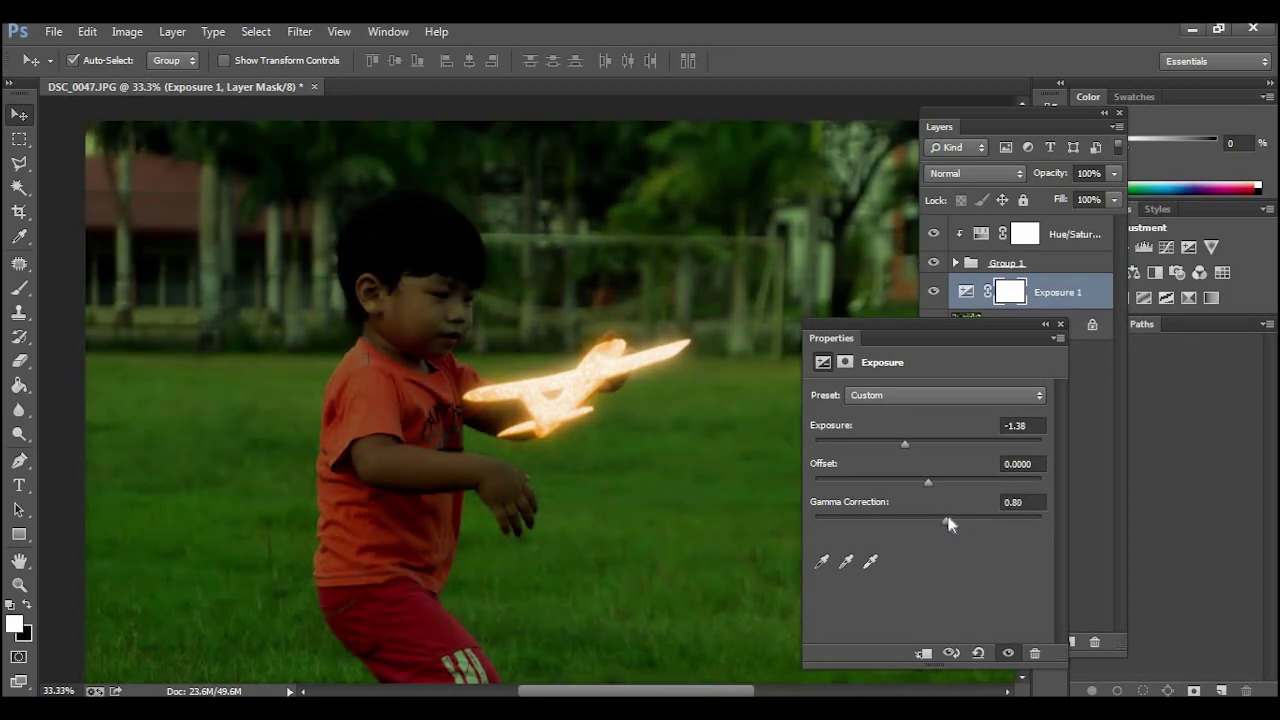
pyautogui.moveTo(950, 519); pyautogui.dragTo(946, 518)
pyautogui.click(1060, 325)
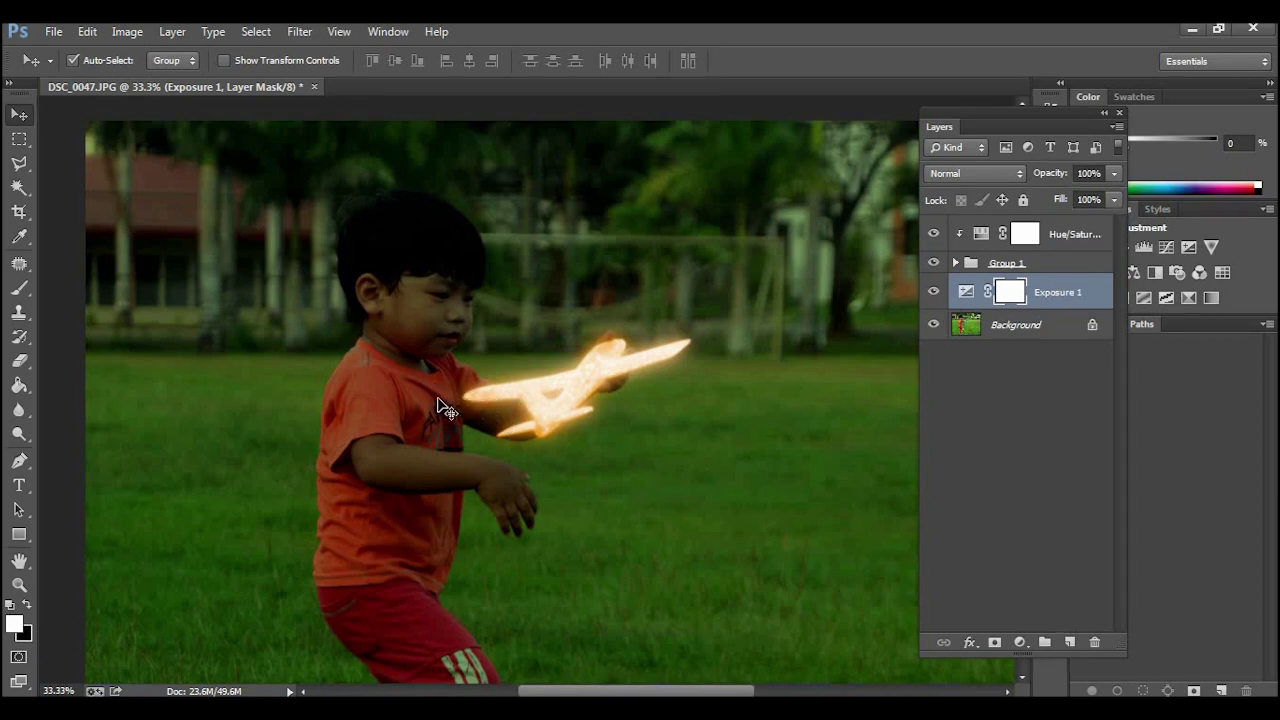
pyautogui.click(18, 287)
# Step: Pick the Brush tool with black as the painting colour at 332 px
pyautogui.rightClick(18, 287)
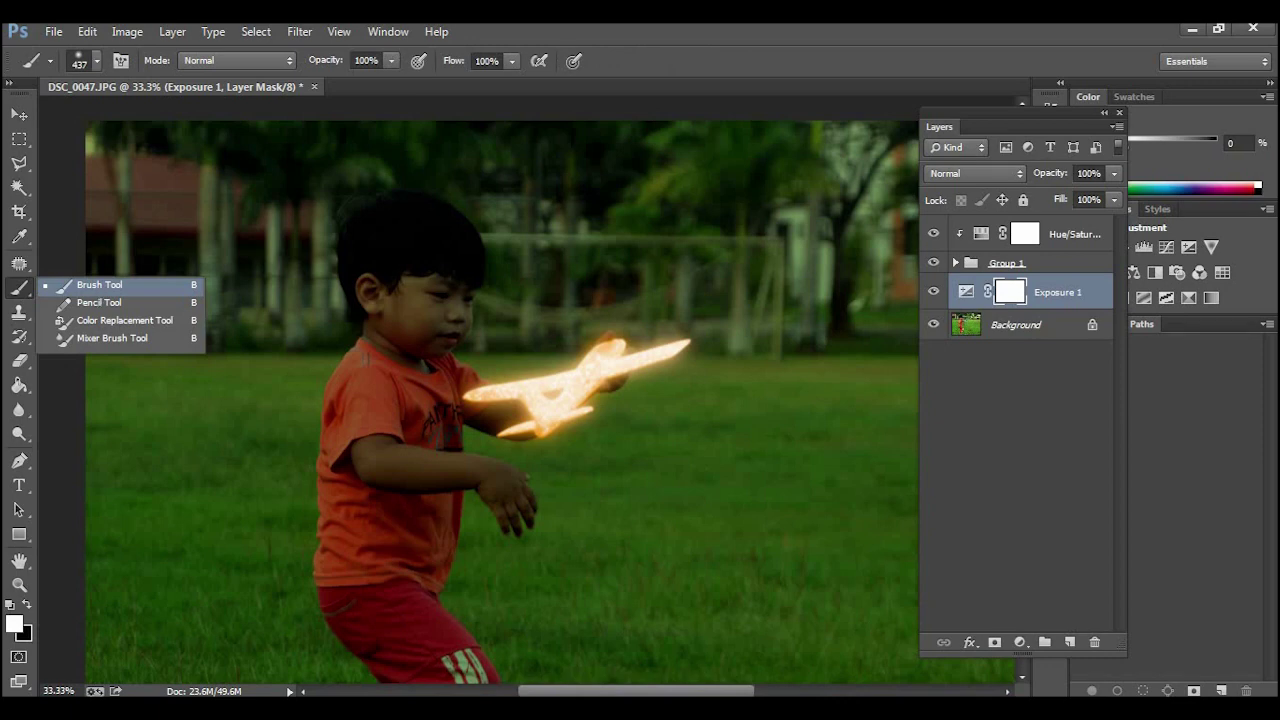
pyautogui.click(95, 289)
pyautogui.press('x')
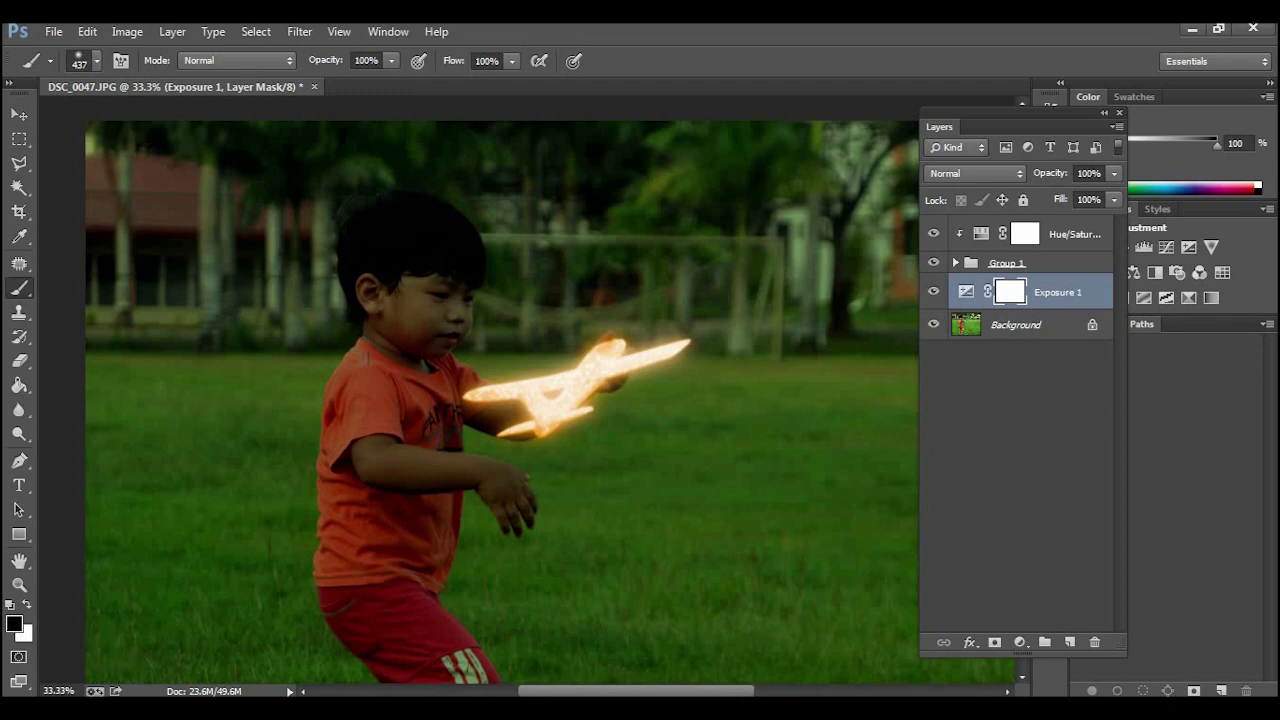
pyautogui.rightClick(629, 440)
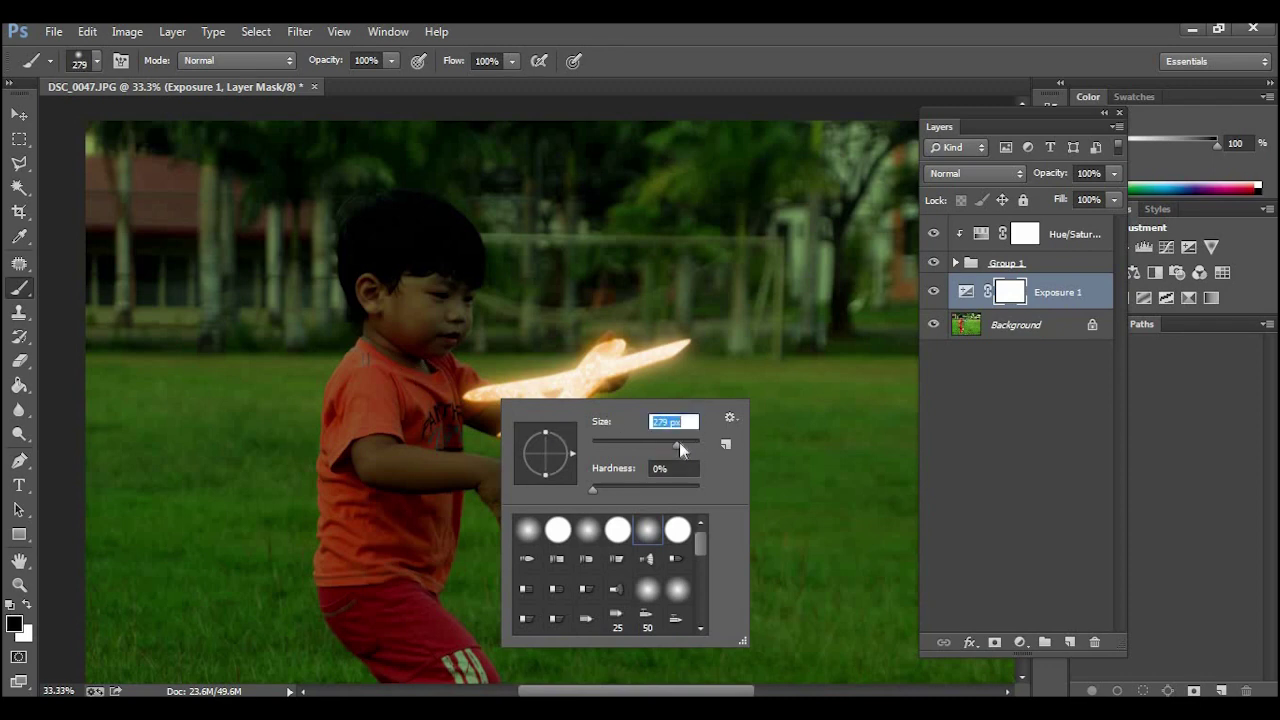
pyautogui.moveTo(679, 442); pyautogui.dragTo(682, 442)
pyautogui.press('Return')
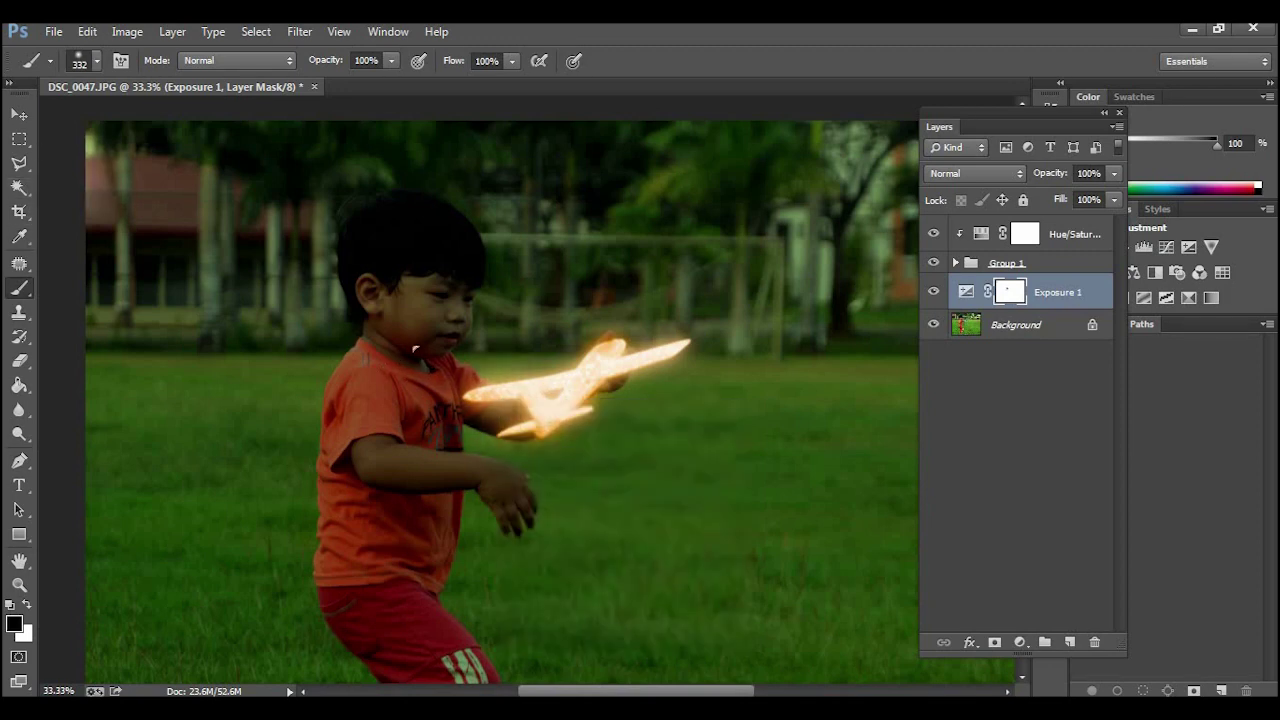
# Step: Paint black on Exposure 1's mask over the boy's face, chest, neck and hand
pyautogui.click(408, 326)
pyautogui.moveTo(416, 302)
pyautogui.mouseDown()
pyautogui.moveTo(424, 275)
pyautogui.moveTo(380, 330)
pyautogui.mouseUp()
pyautogui.moveTo(384, 395); pyautogui.dragTo(482, 425)
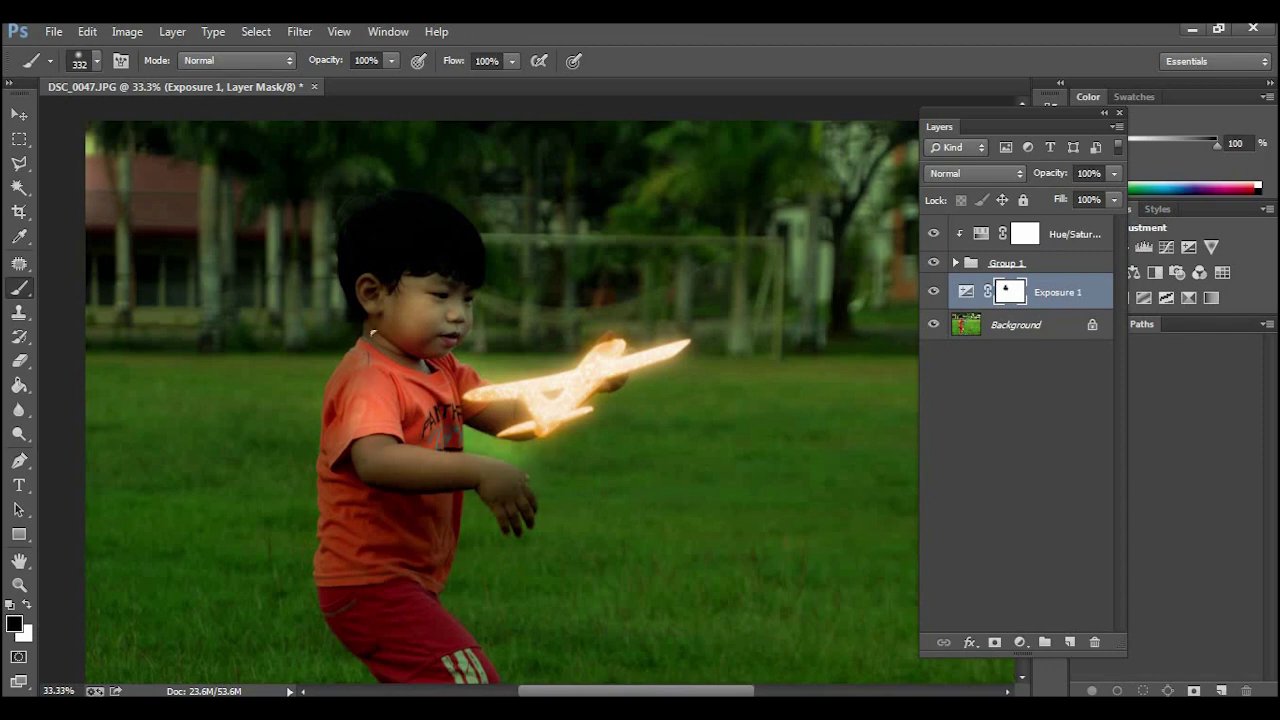
pyautogui.moveTo(373, 331); pyautogui.dragTo(395, 317)
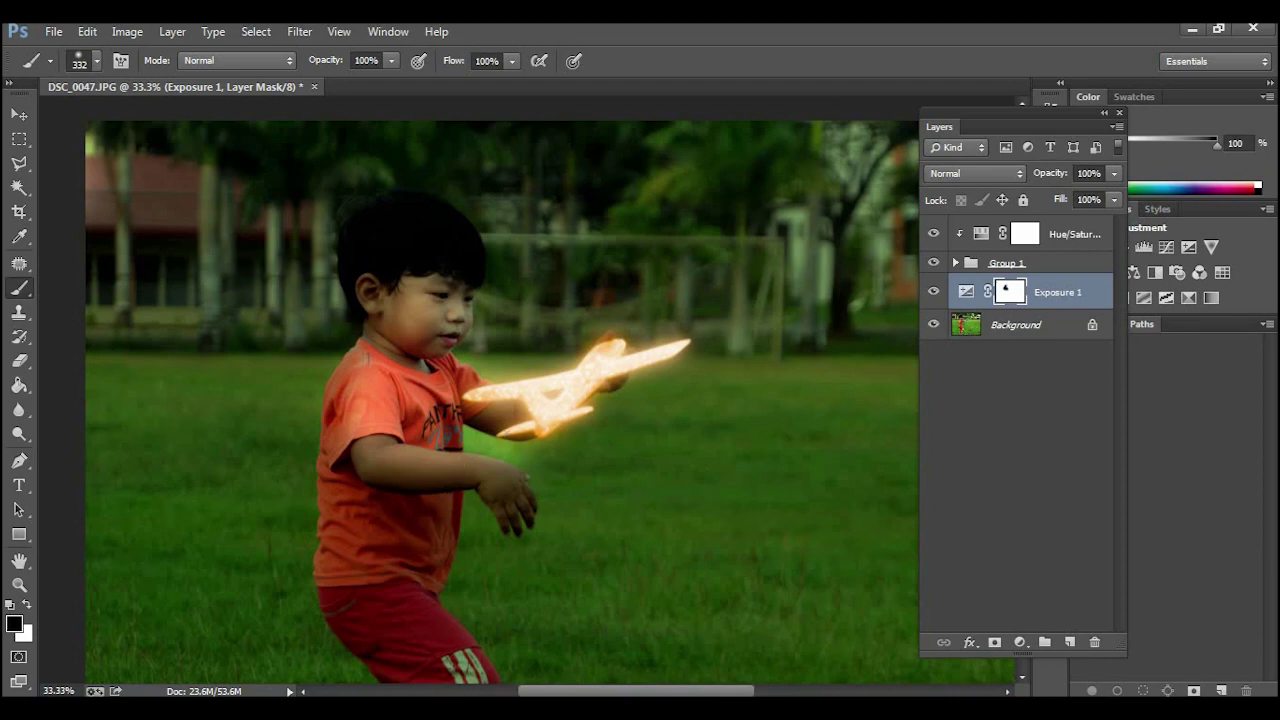
pyautogui.moveTo(540, 466); pyautogui.dragTo(478, 424)
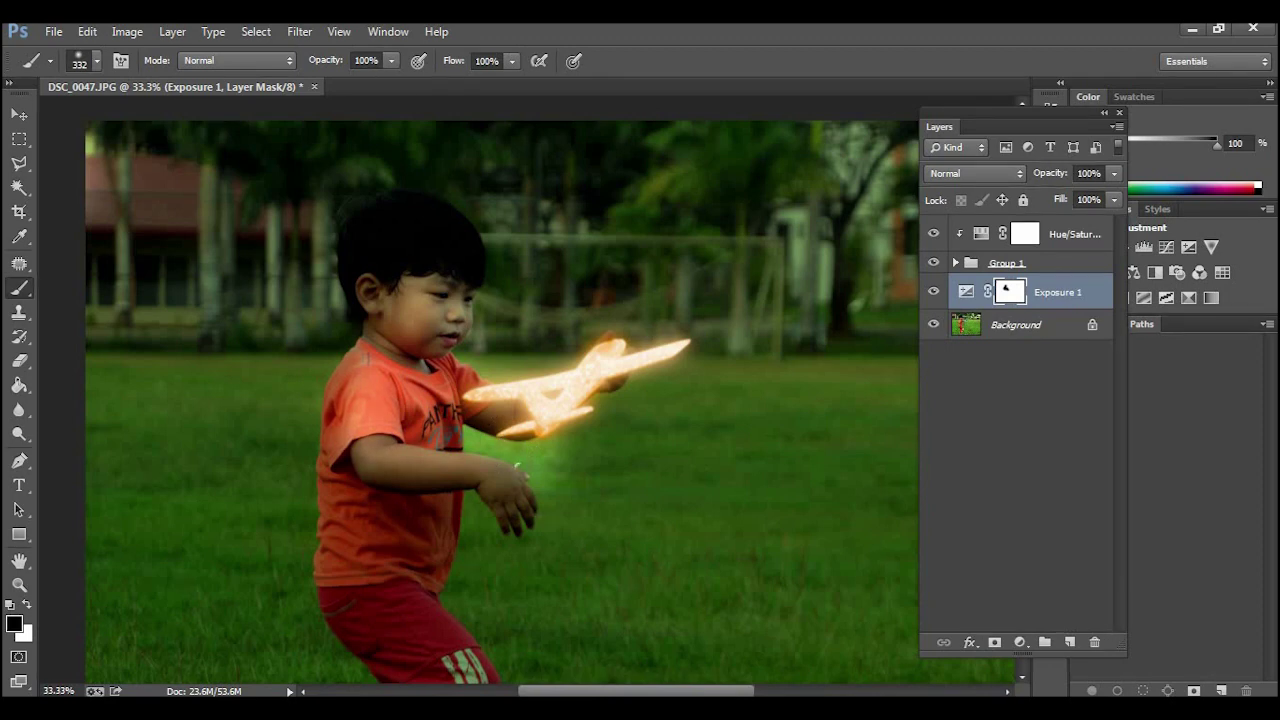
pyautogui.moveTo(517, 466); pyautogui.dragTo(543, 488)
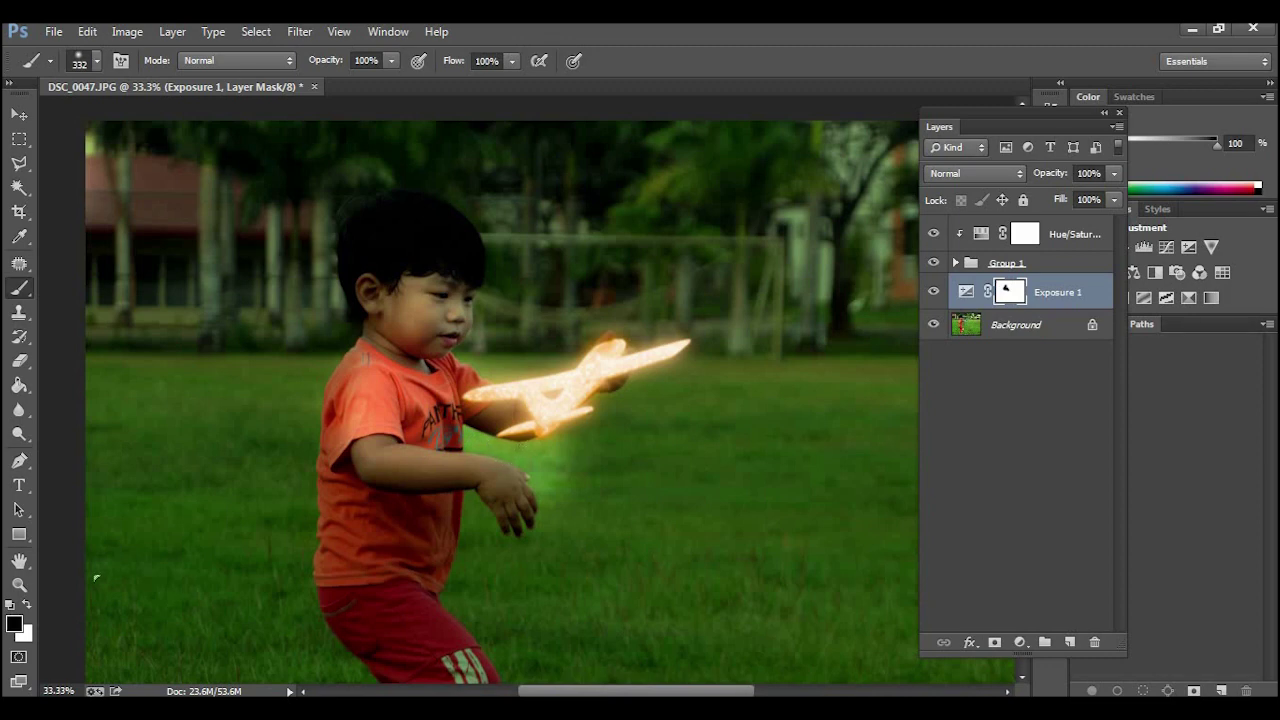
# Step: Switch the painting colour to white and resize the brush to 184 px
pyautogui.click(27, 606)
pyautogui.rightClick(574, 446)
pyautogui.moveTo(751, 499); pyautogui.dragTo(730, 493)
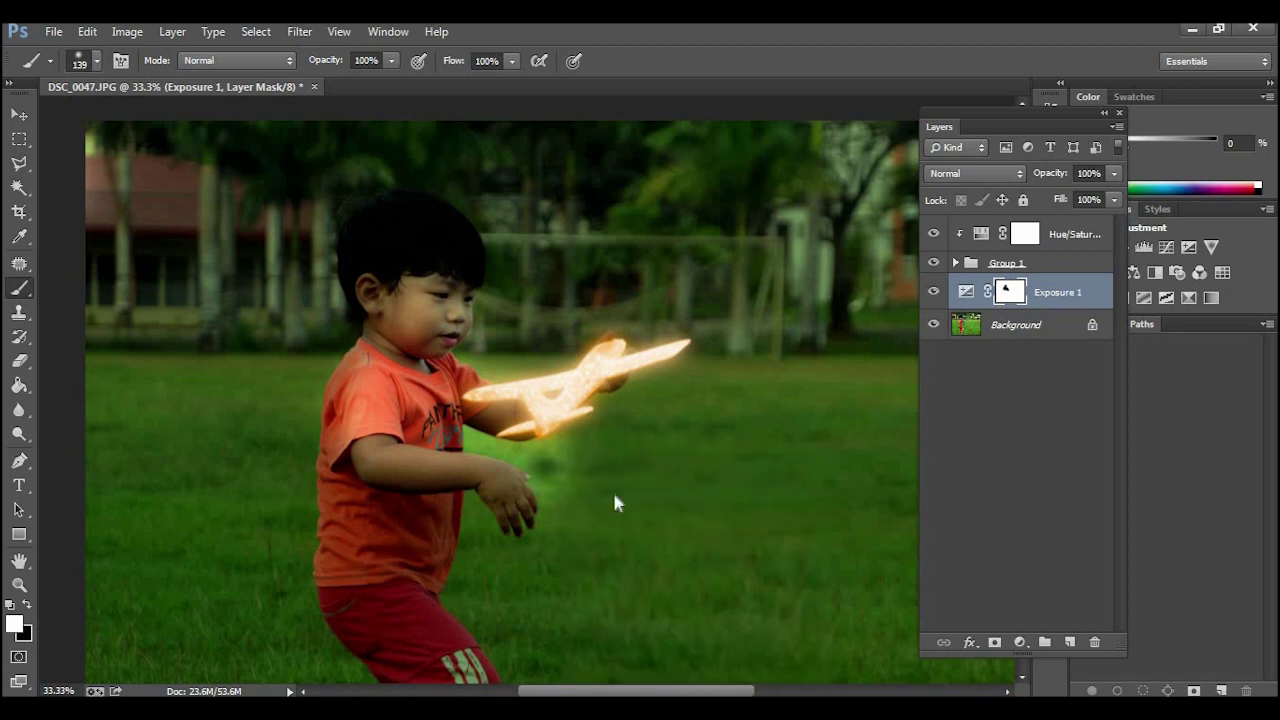
pyautogui.rightClick(584, 453)
pyautogui.moveTo(740, 495); pyautogui.dragTo(752, 496)
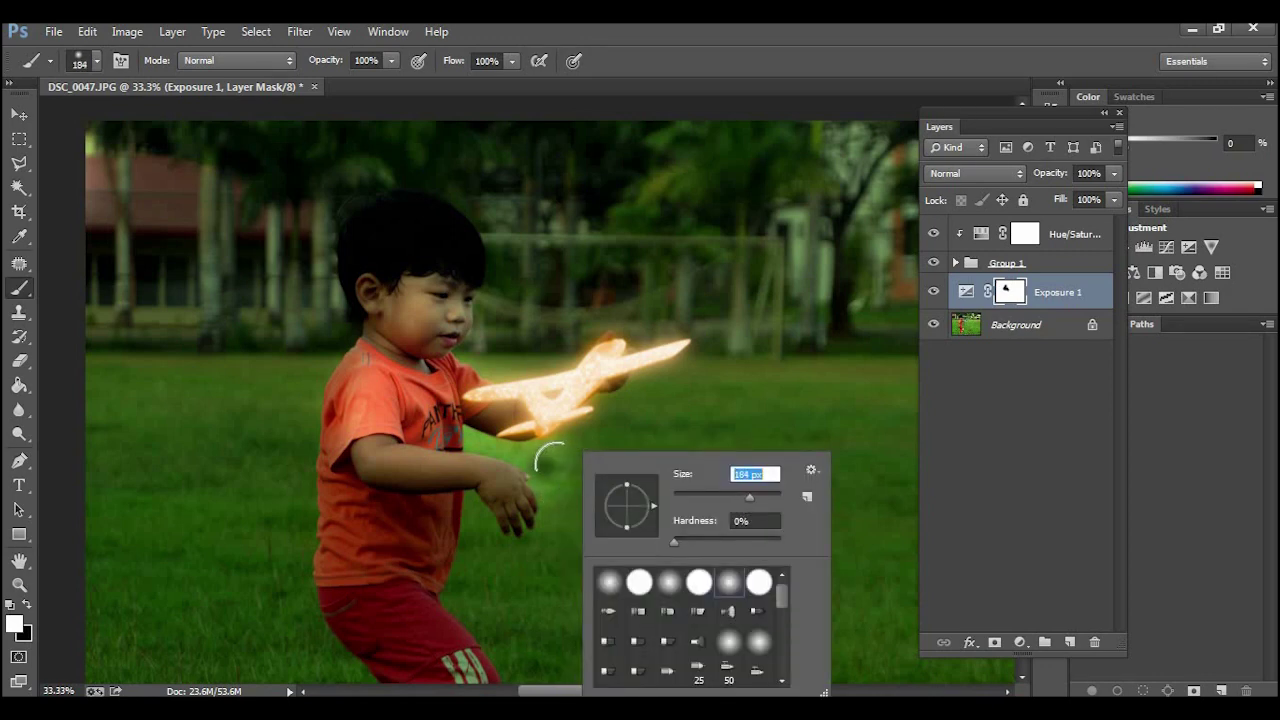
pyautogui.click(521, 450)
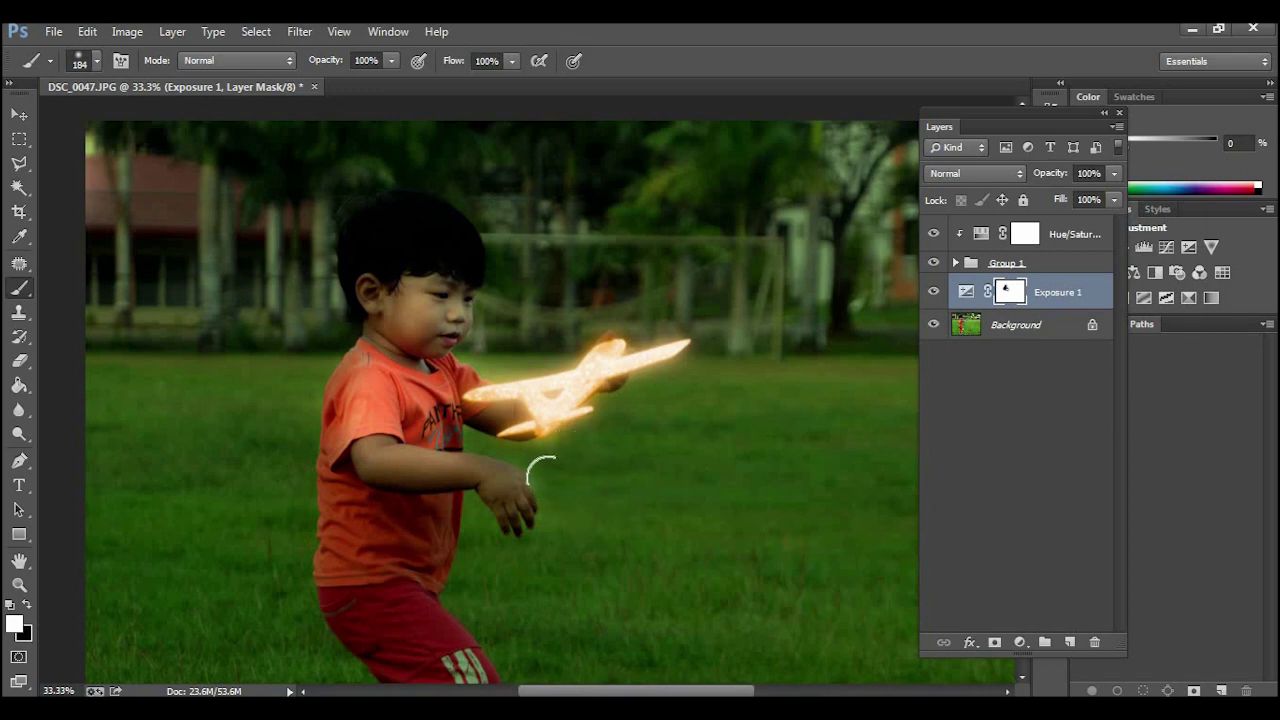
# Step: Switch to the Move tool and zoom out to show the whole photo
pyautogui.click(22, 114)
pyautogui.hotkey('ctrl', '-')
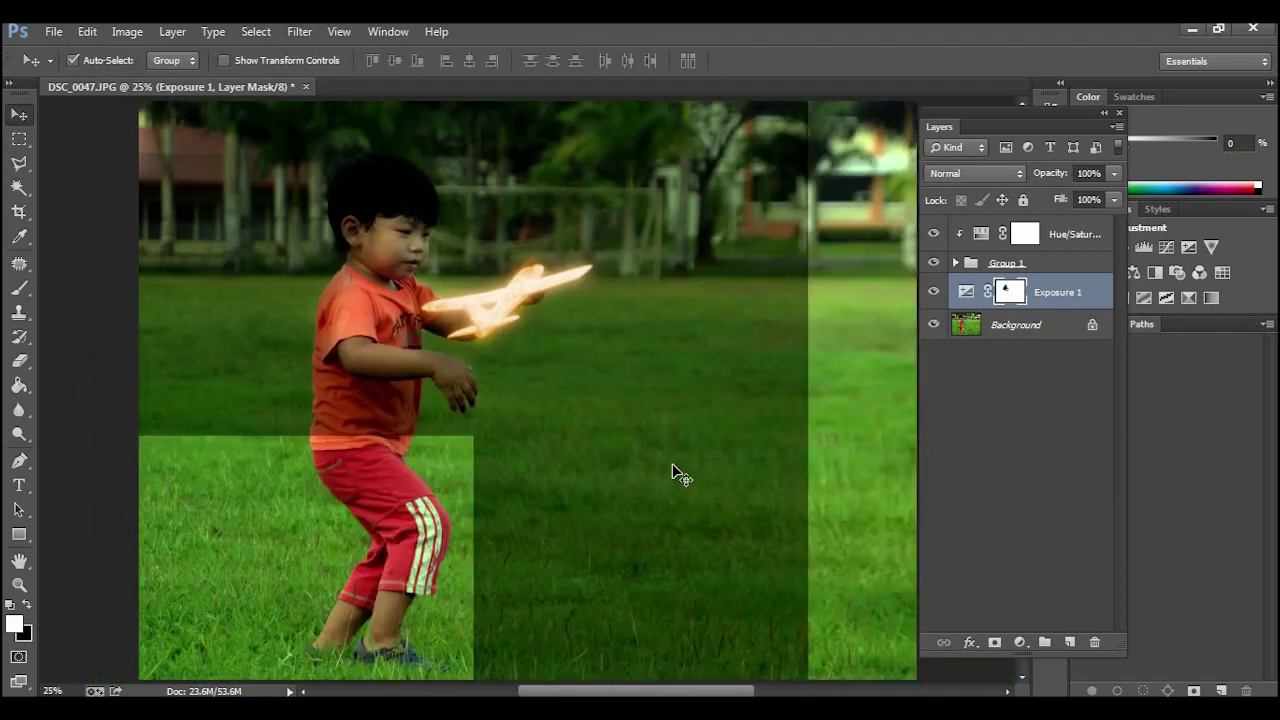
pyautogui.hotkey('ctrl', '-')
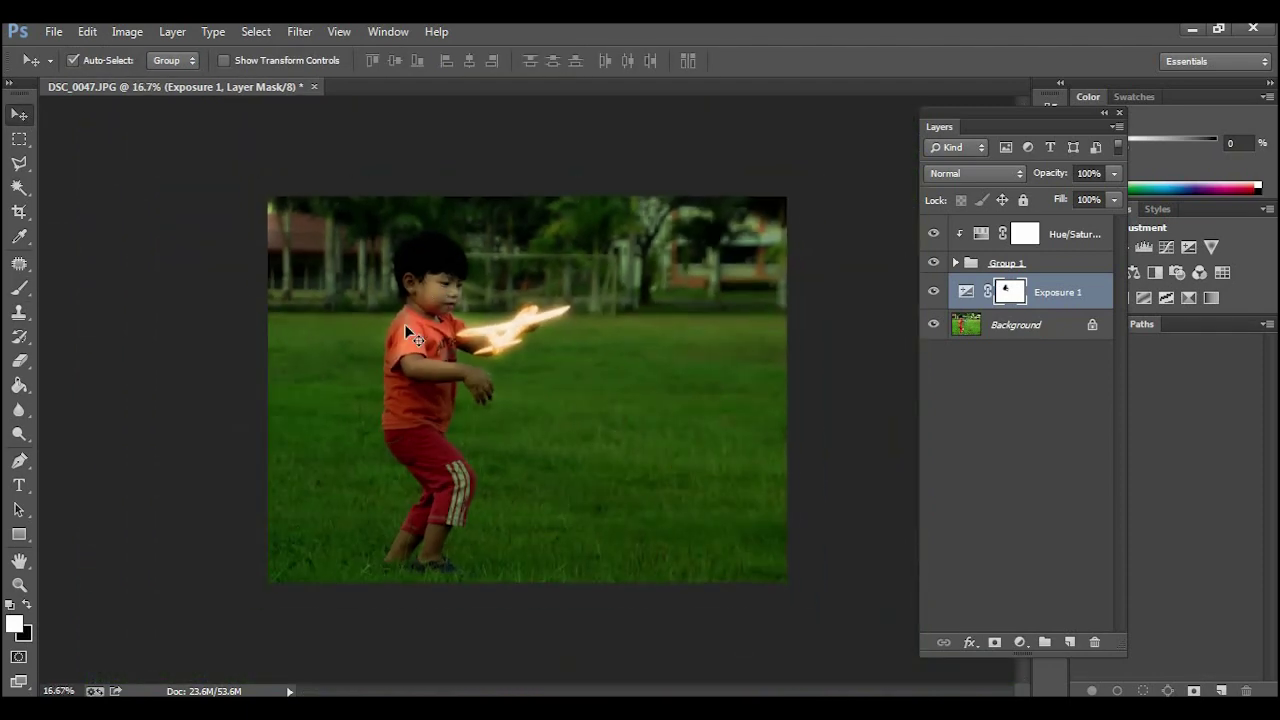
pyautogui.doubleClick(966, 292)
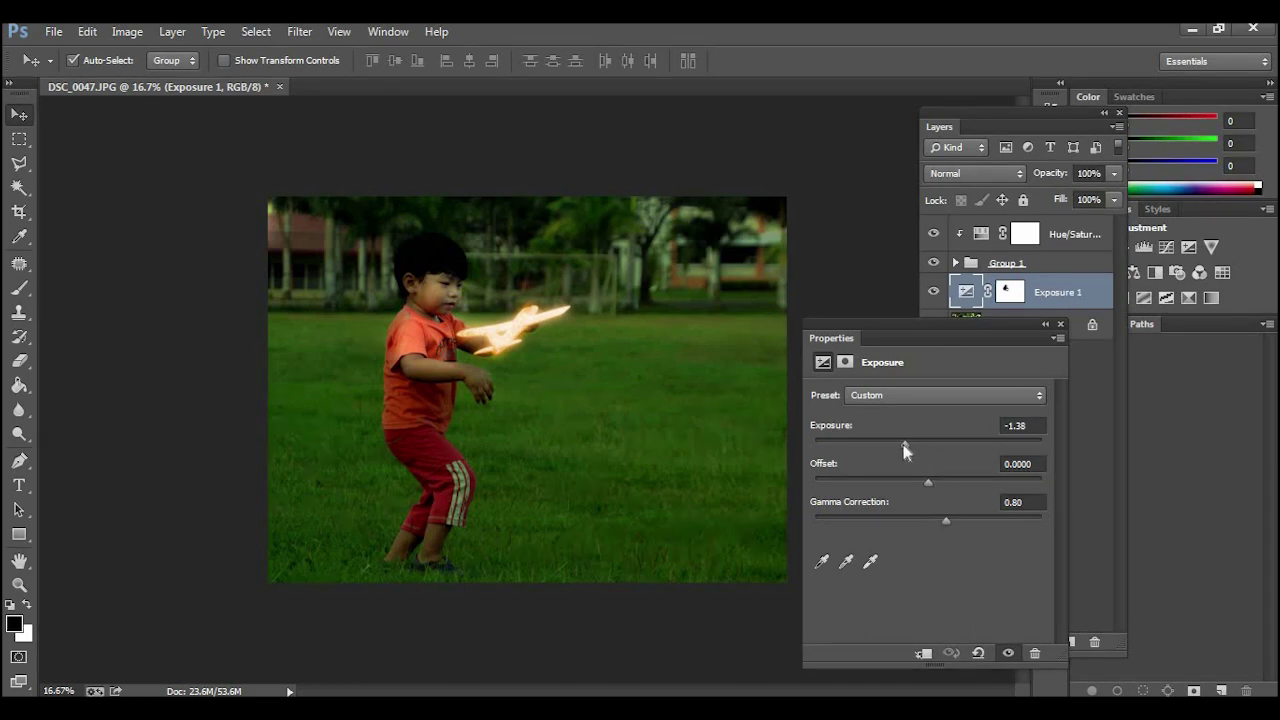
# Step: Set Exposure 1's gamma to 0.63 and exposure to -1.76, then close its properties
pyautogui.moveTo(944, 521); pyautogui.dragTo(964, 520)
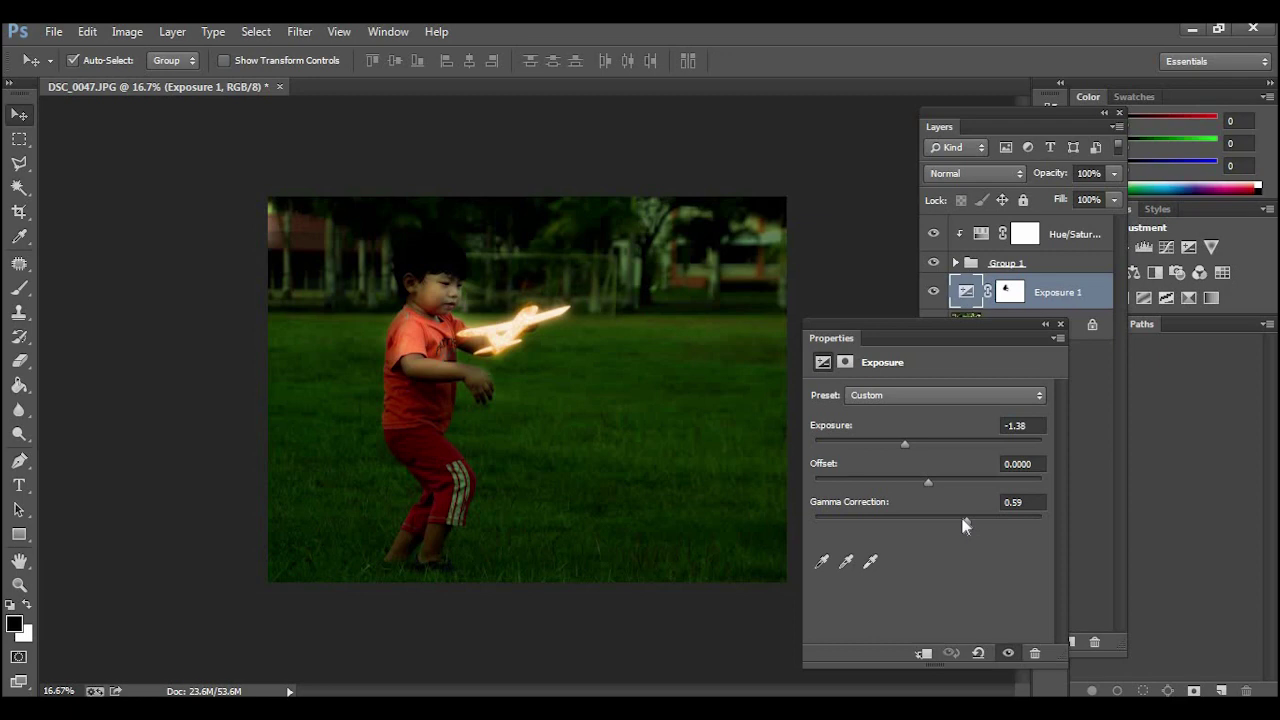
pyautogui.moveTo(893, 442); pyautogui.dragTo(898, 442)
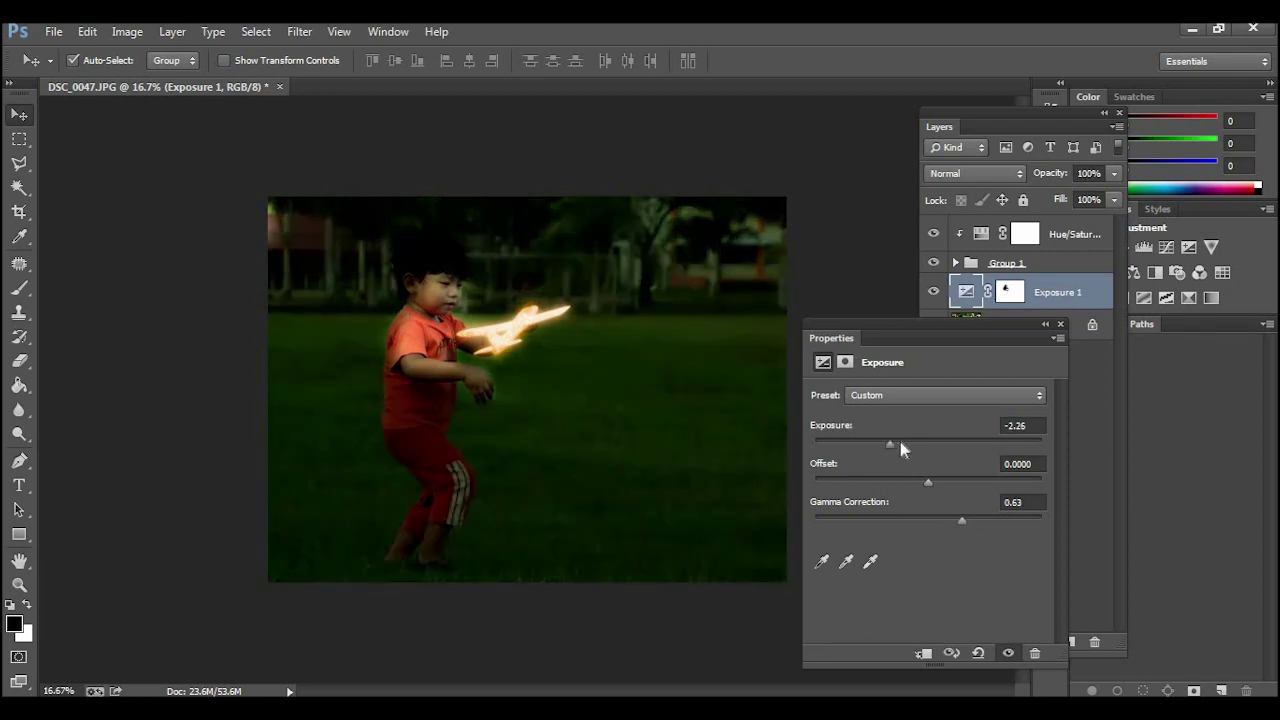
pyautogui.click(1060, 324)
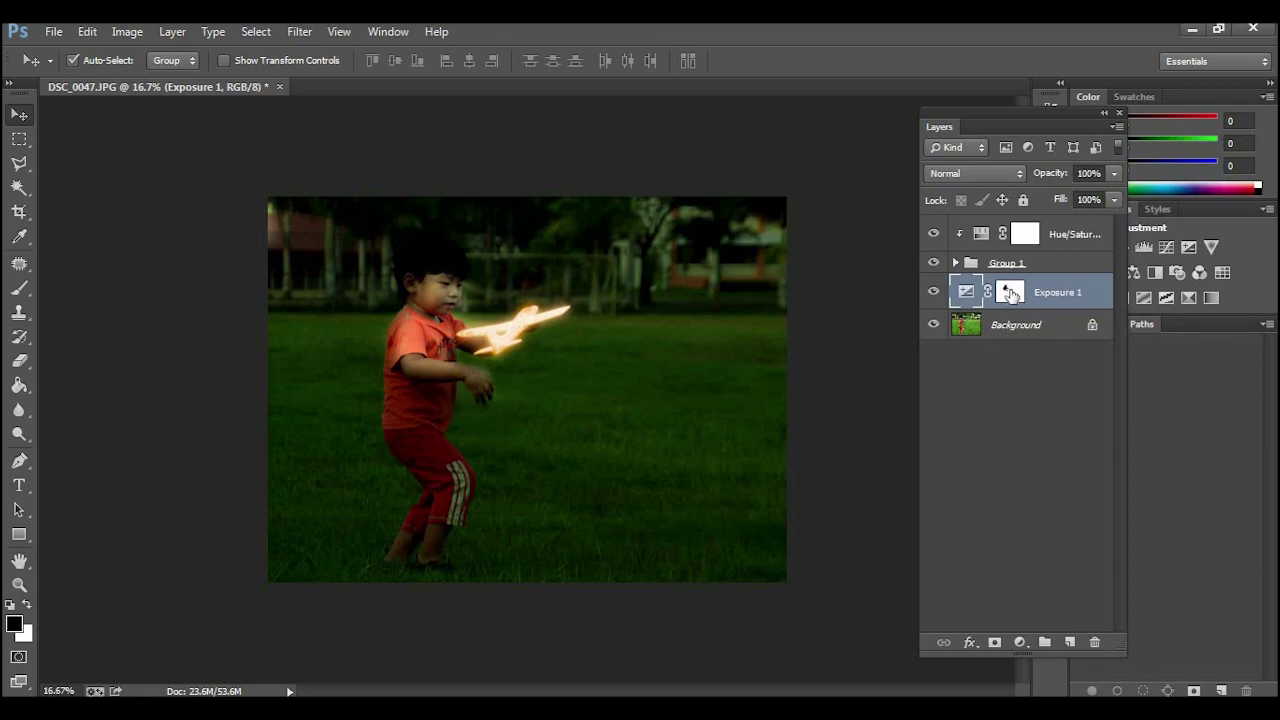
pyautogui.click(1012, 292)
# Step: Paint black on Exposure 1's mask along the boy's arm beside the glow
pyautogui.press('x')
pyautogui.press('e')
pyautogui.click(20, 291)
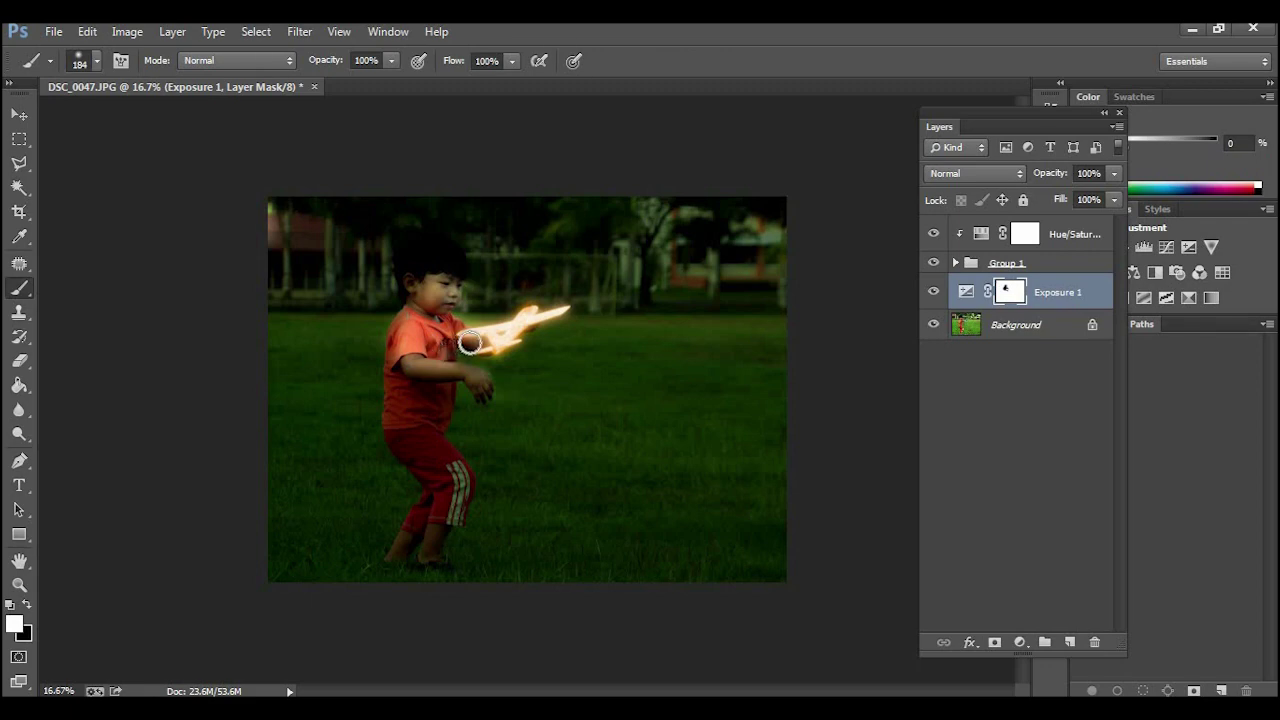
pyautogui.click(29, 605)
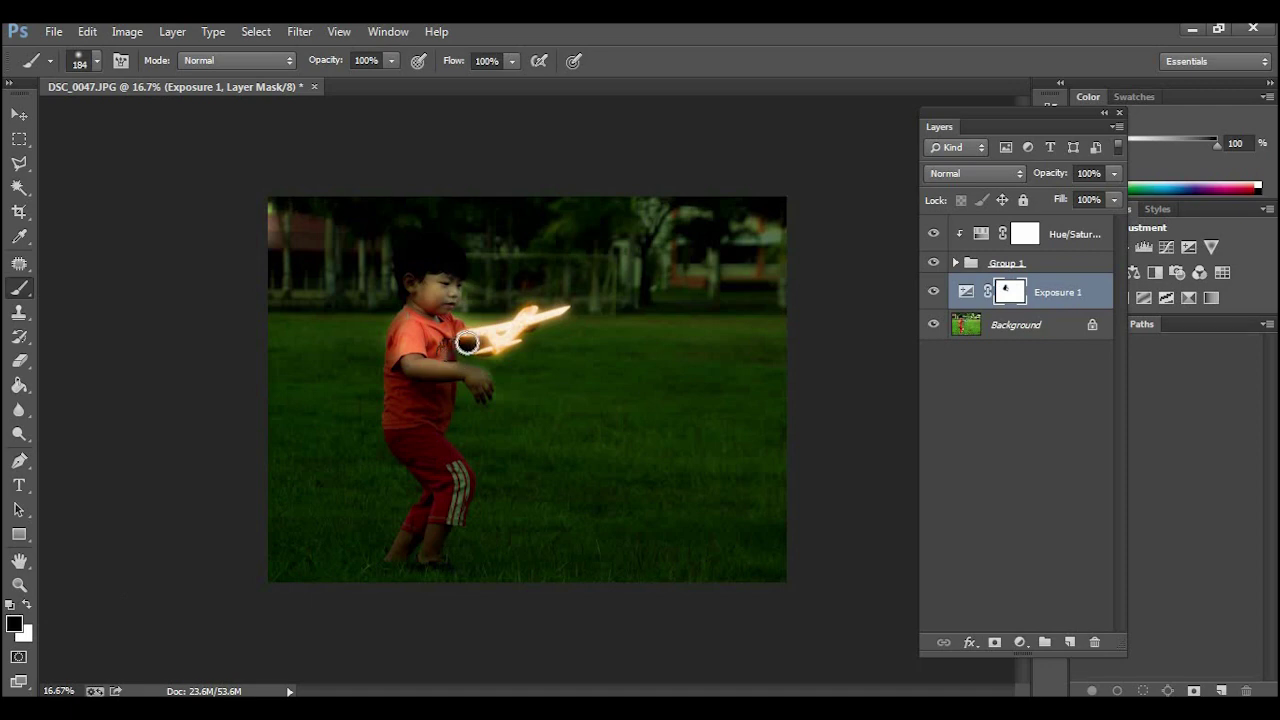
pyautogui.moveTo(472, 343); pyautogui.dragTo(438, 360)
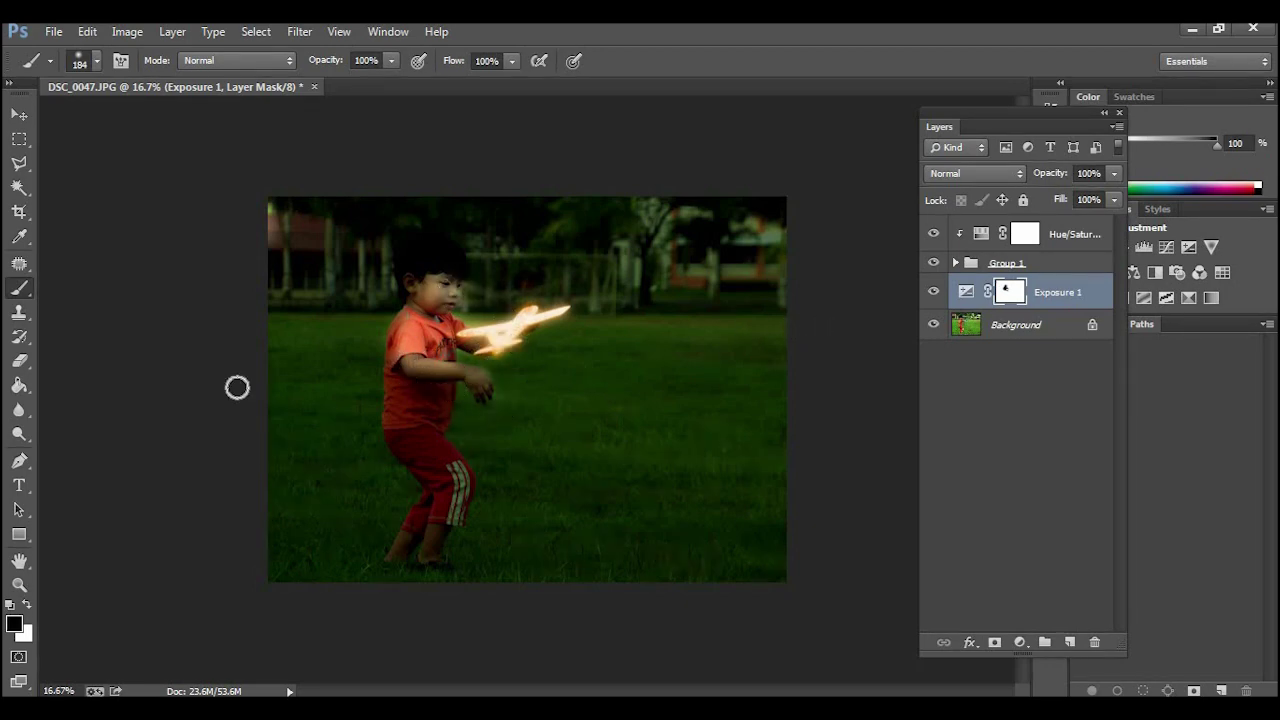
# Step: Zoom in on the boy and the glowing airplane, then select Hue/Saturation 1
pyautogui.press('z')
pyautogui.click(443, 308)
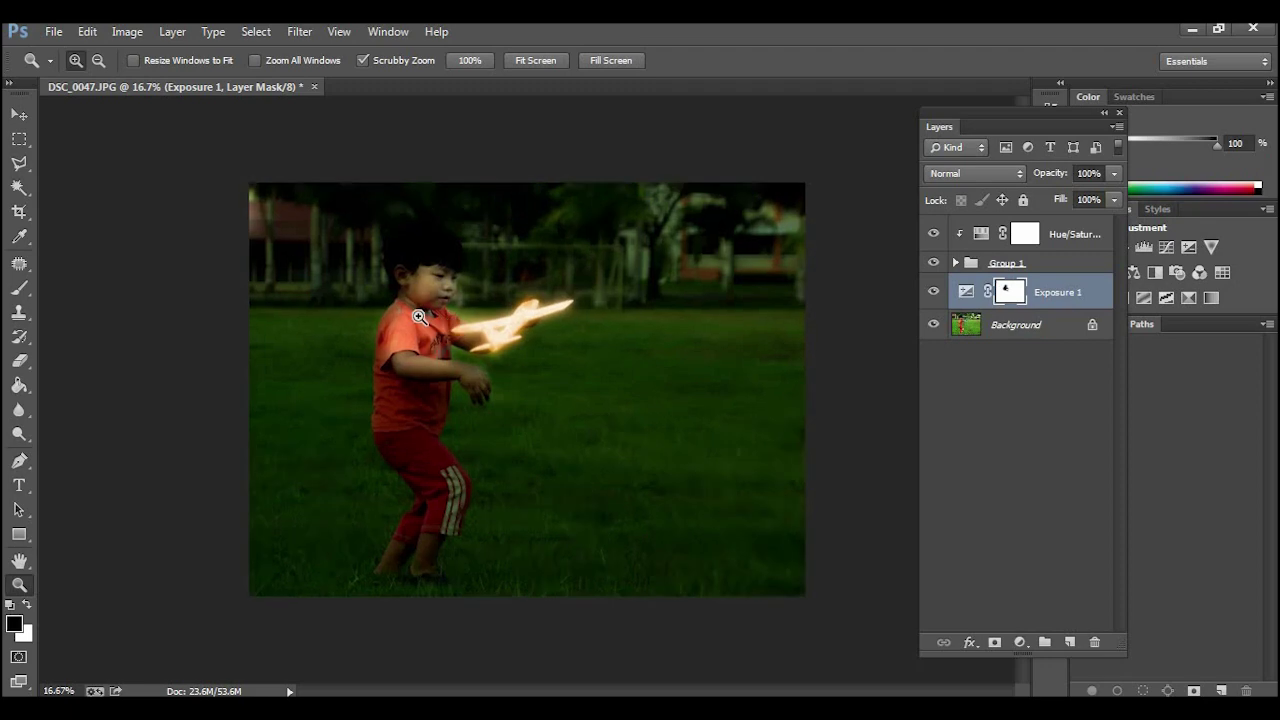
pyautogui.click(417, 304)
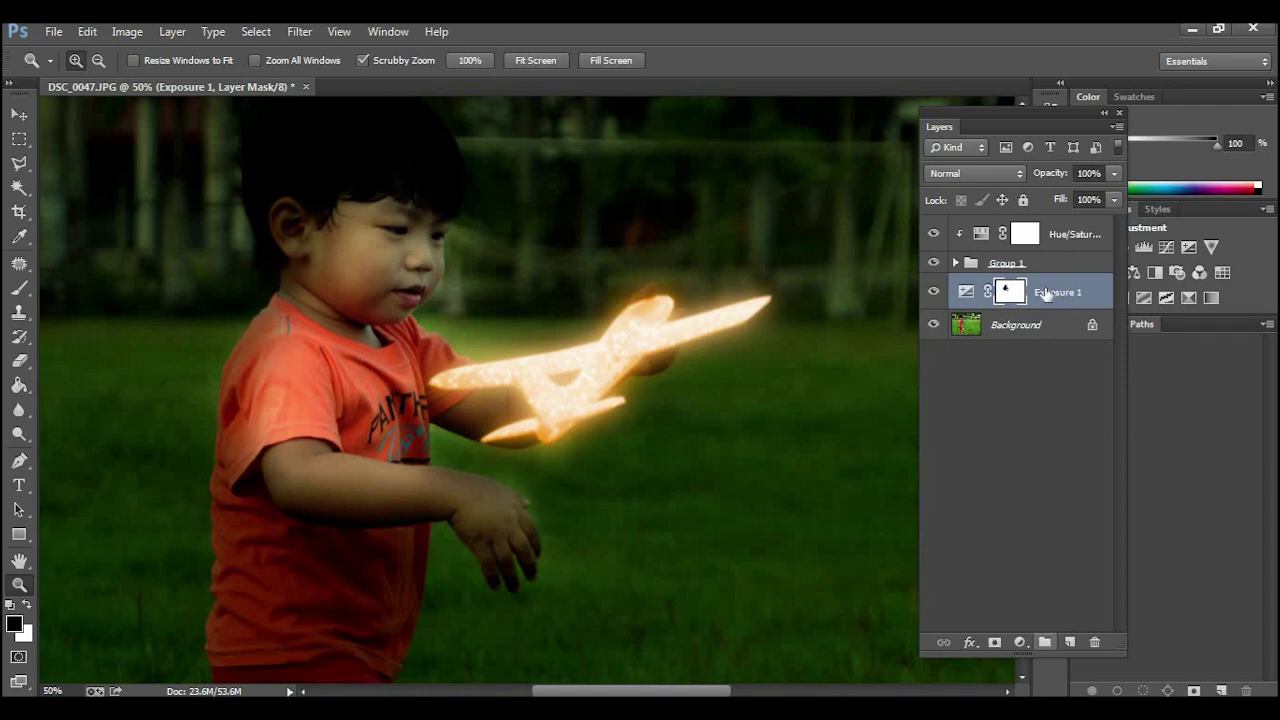
pyautogui.click(1058, 240)
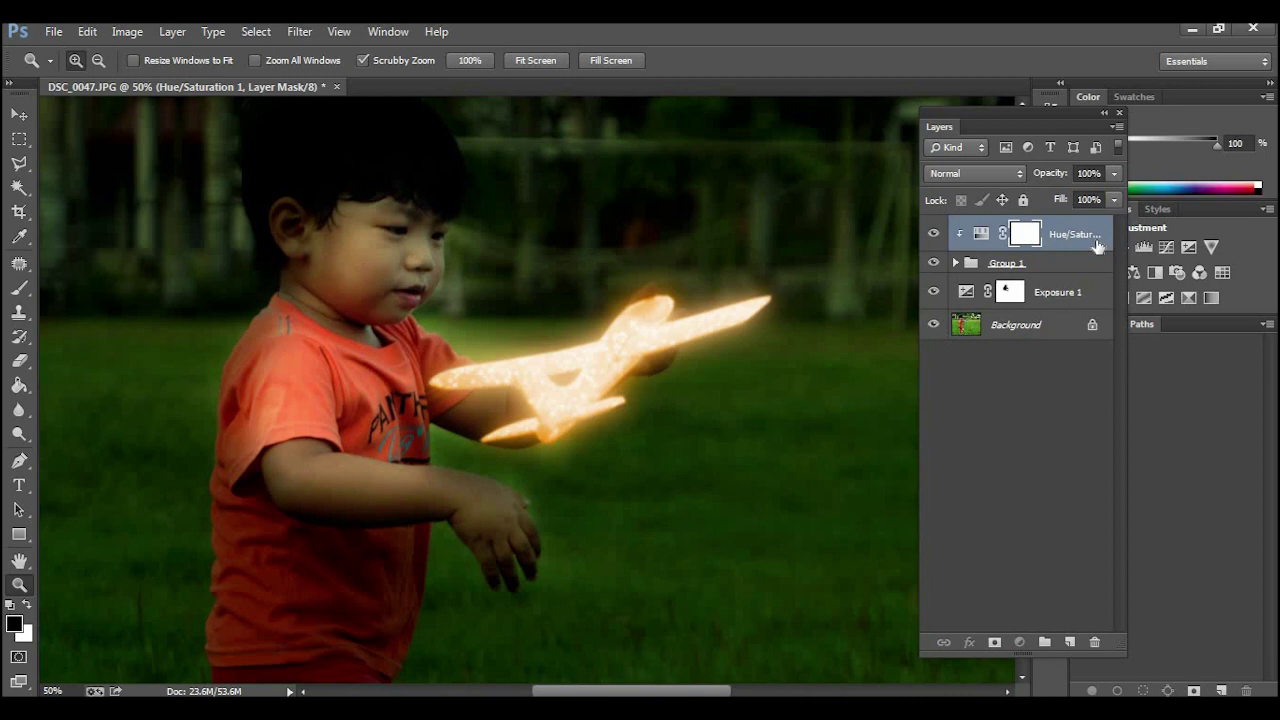
# Step: Duplicate Hue/Saturation 1, move the copy below Group 1, and invert its mask to black
pyautogui.click(1058, 236)
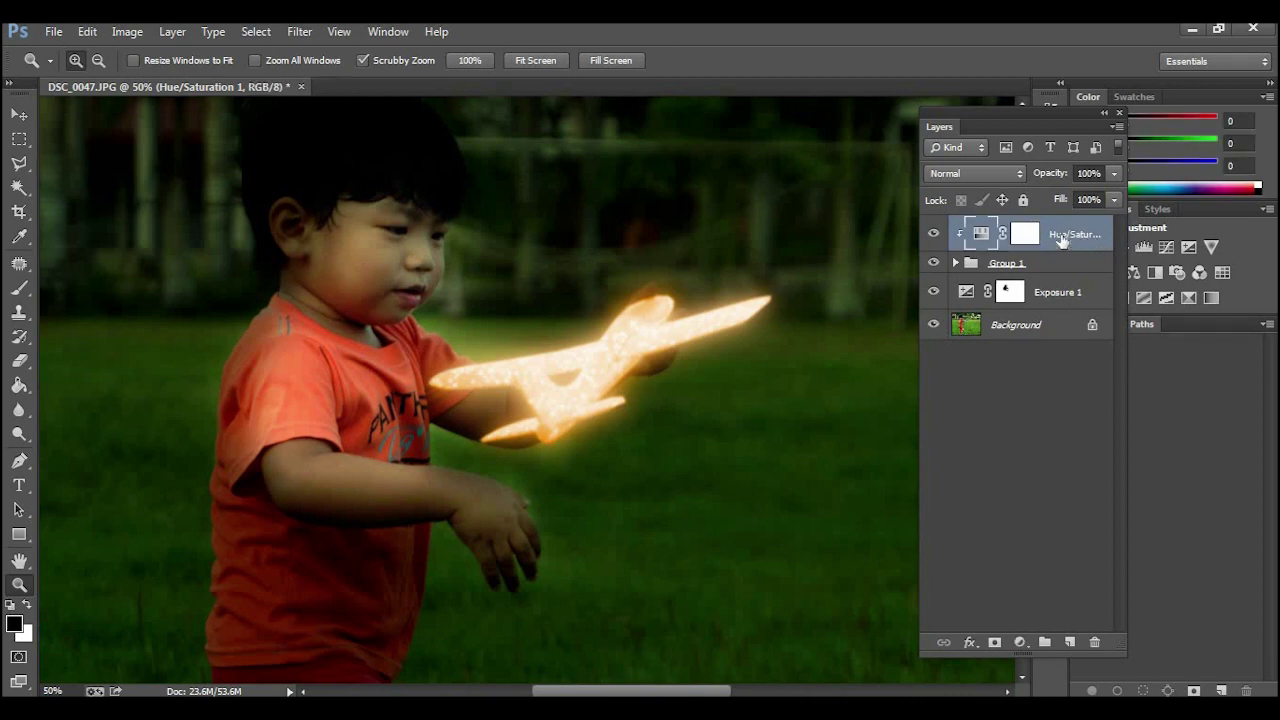
pyautogui.moveTo(1062, 234); pyautogui.dragTo(1069, 641)
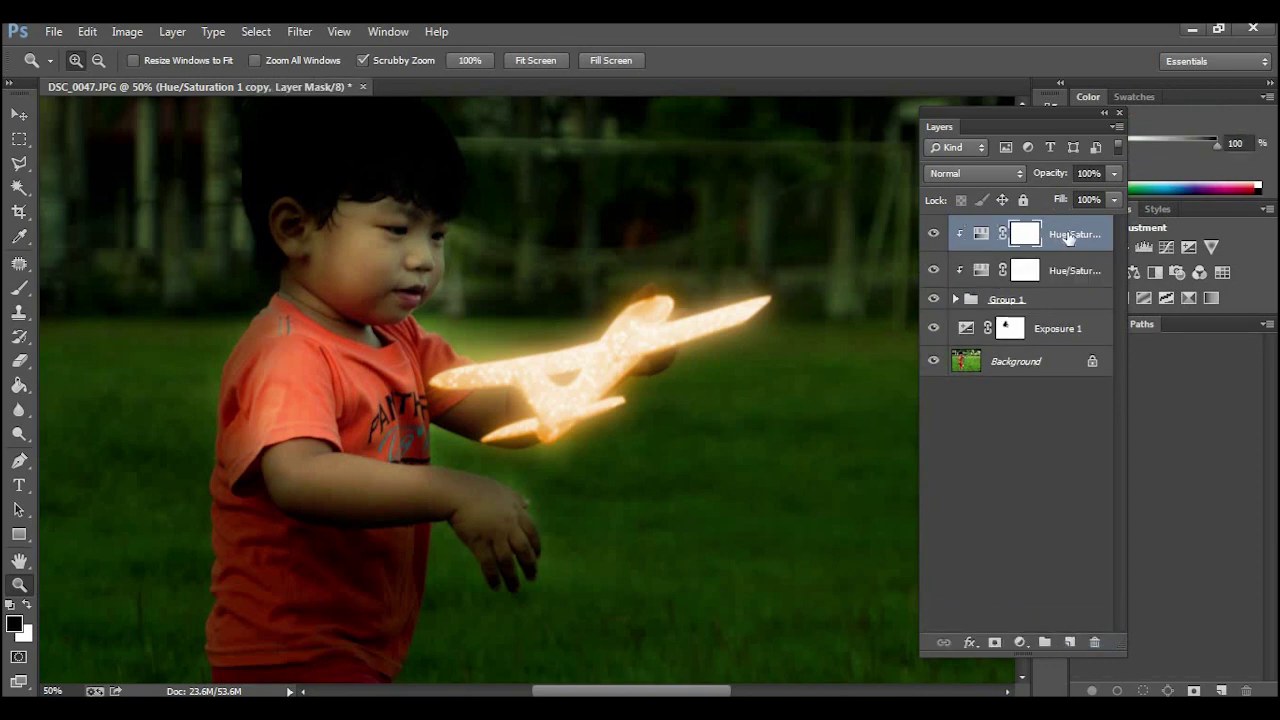
pyautogui.moveTo(1068, 236); pyautogui.dragTo(1066, 318)
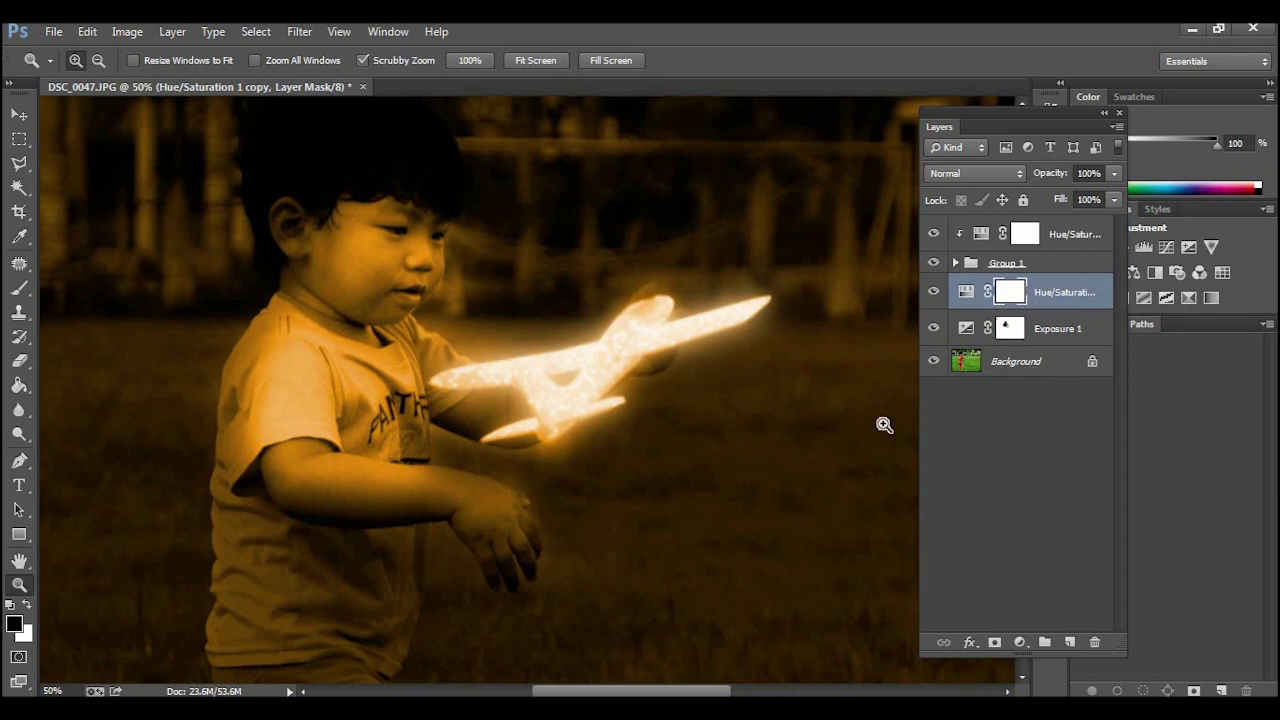
pyautogui.keyDown('alt'); pyautogui.click(890, 433); pyautogui.keyUp('alt')
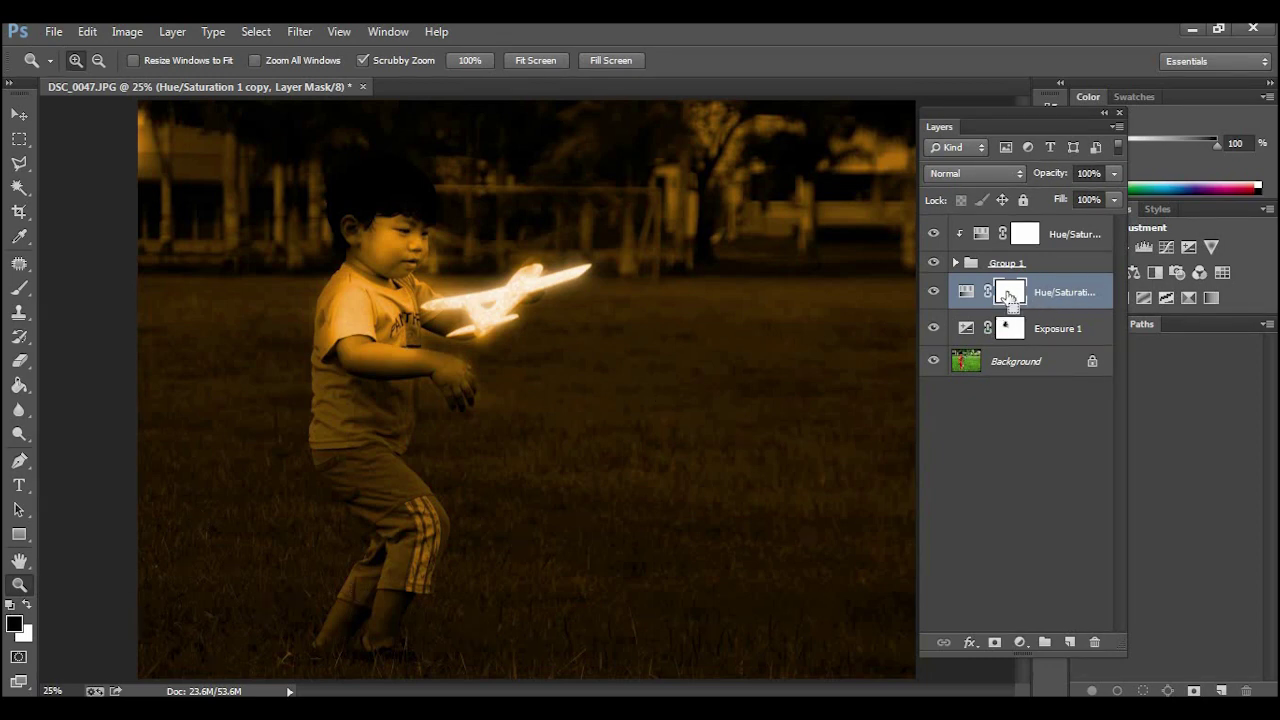
pyautogui.hotkey('ctrl', 'i')
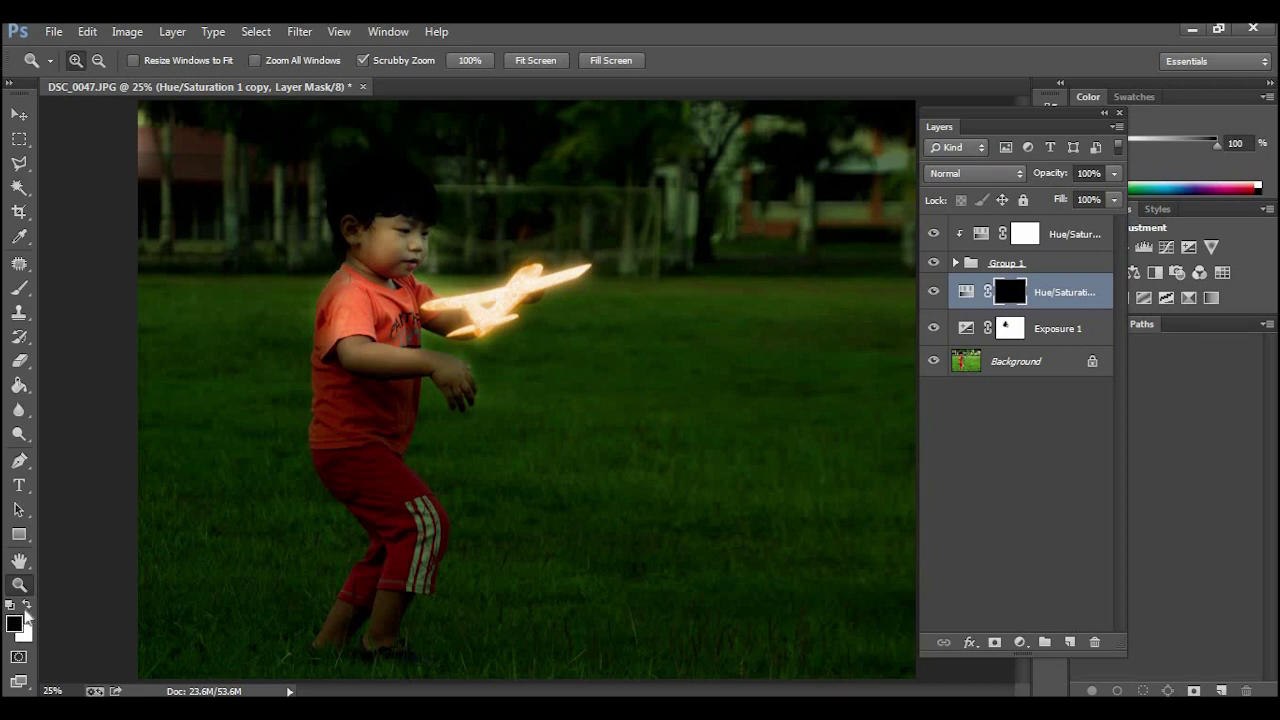
# Step: Set up a white, soft 0%-hardness brush and frame the boy's arm and plane
pyautogui.click(27, 606)
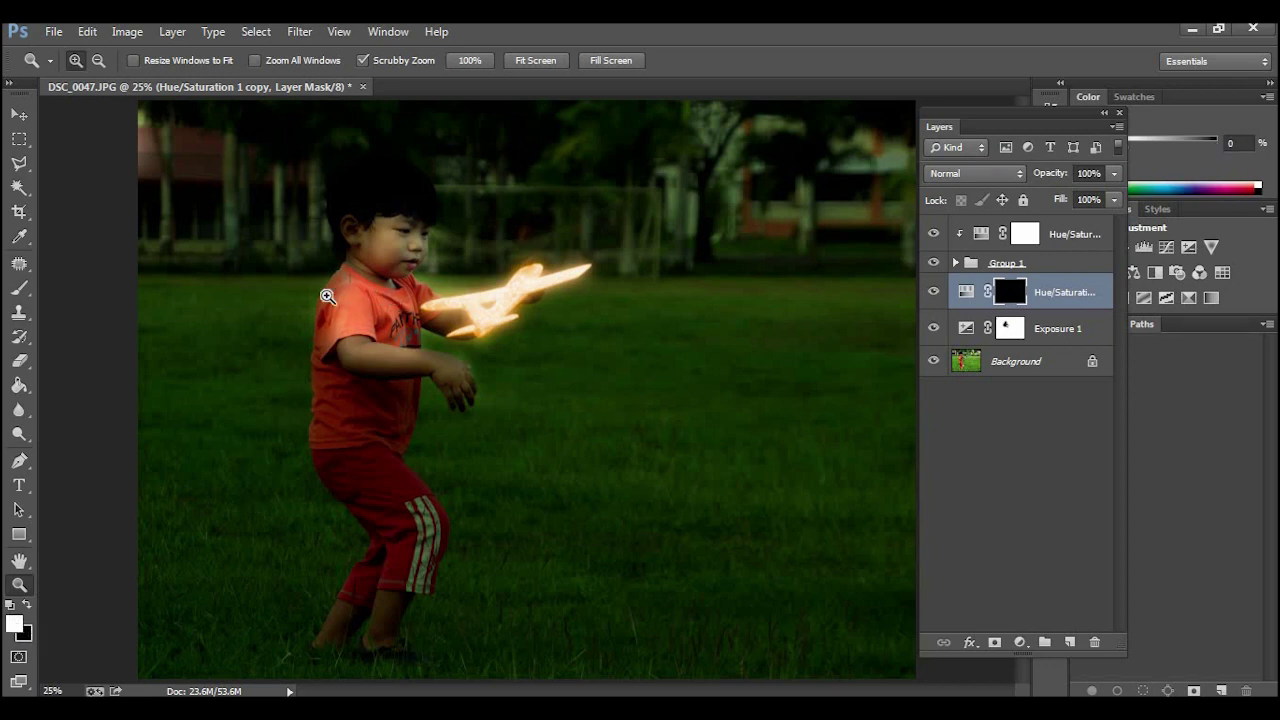
pyautogui.press('b')
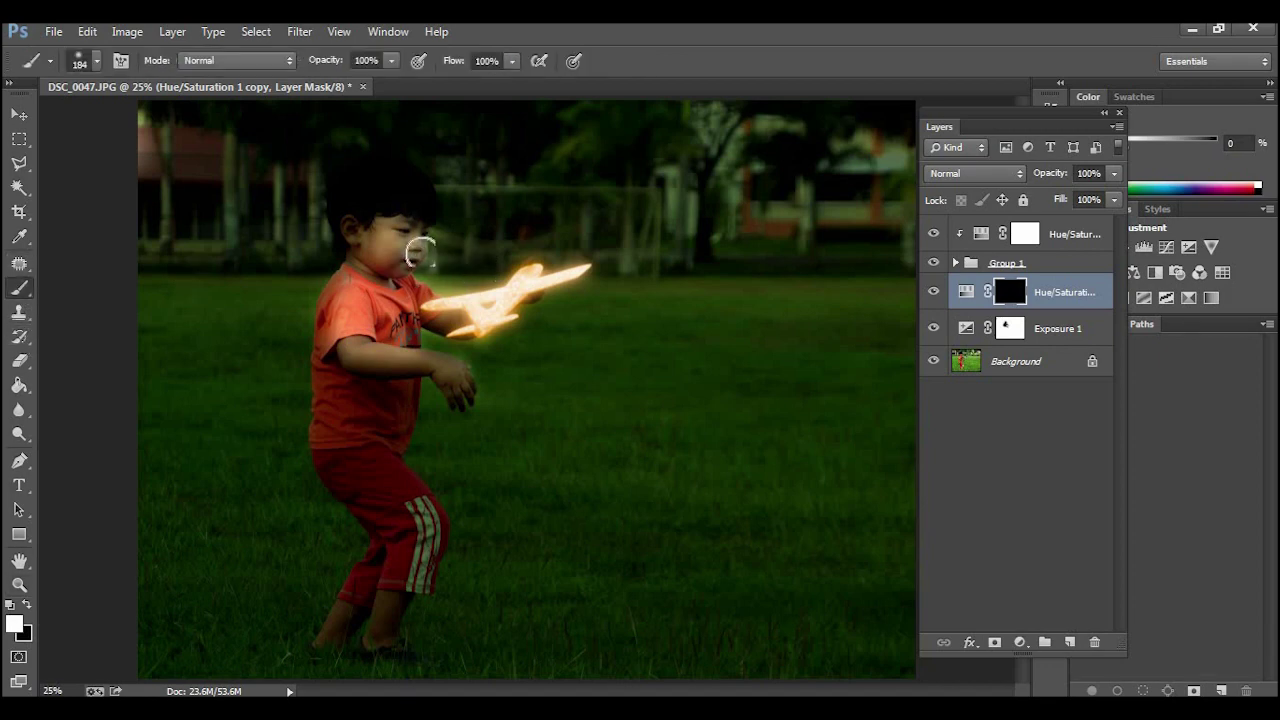
pyautogui.rightClick(416, 300)
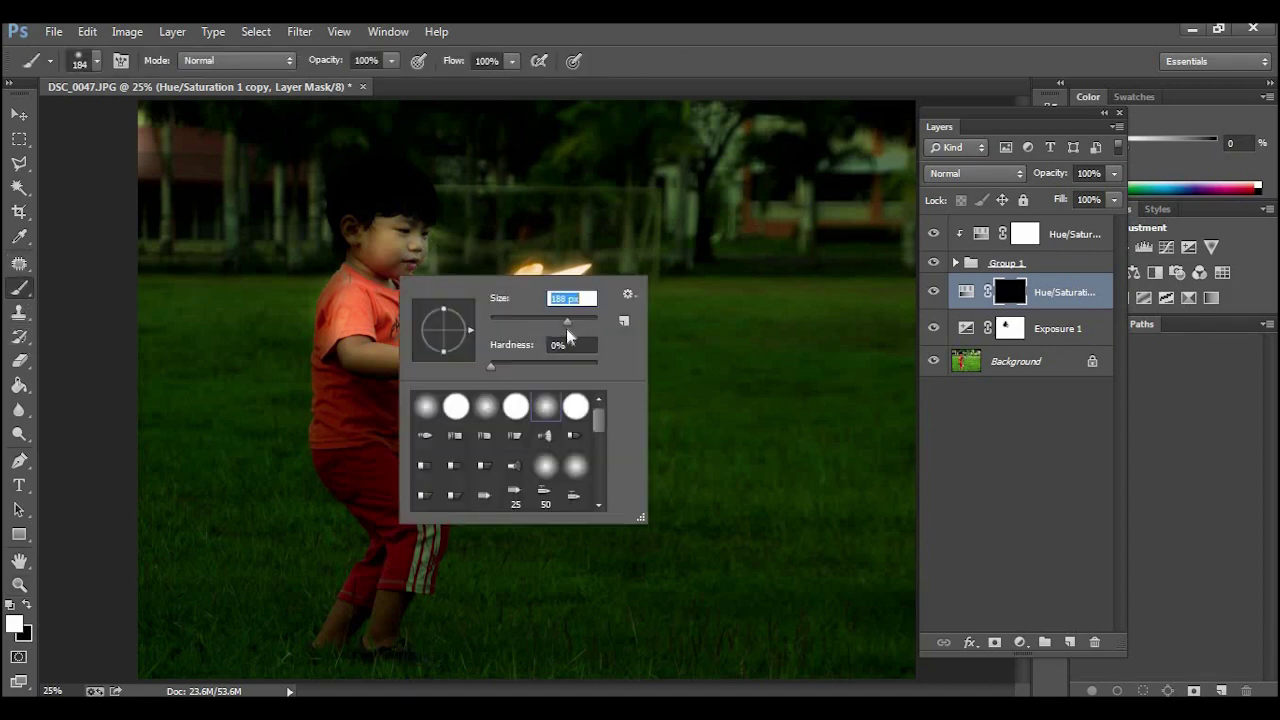
pyautogui.press('Escape')
pyautogui.scroll(5, 570, 335)
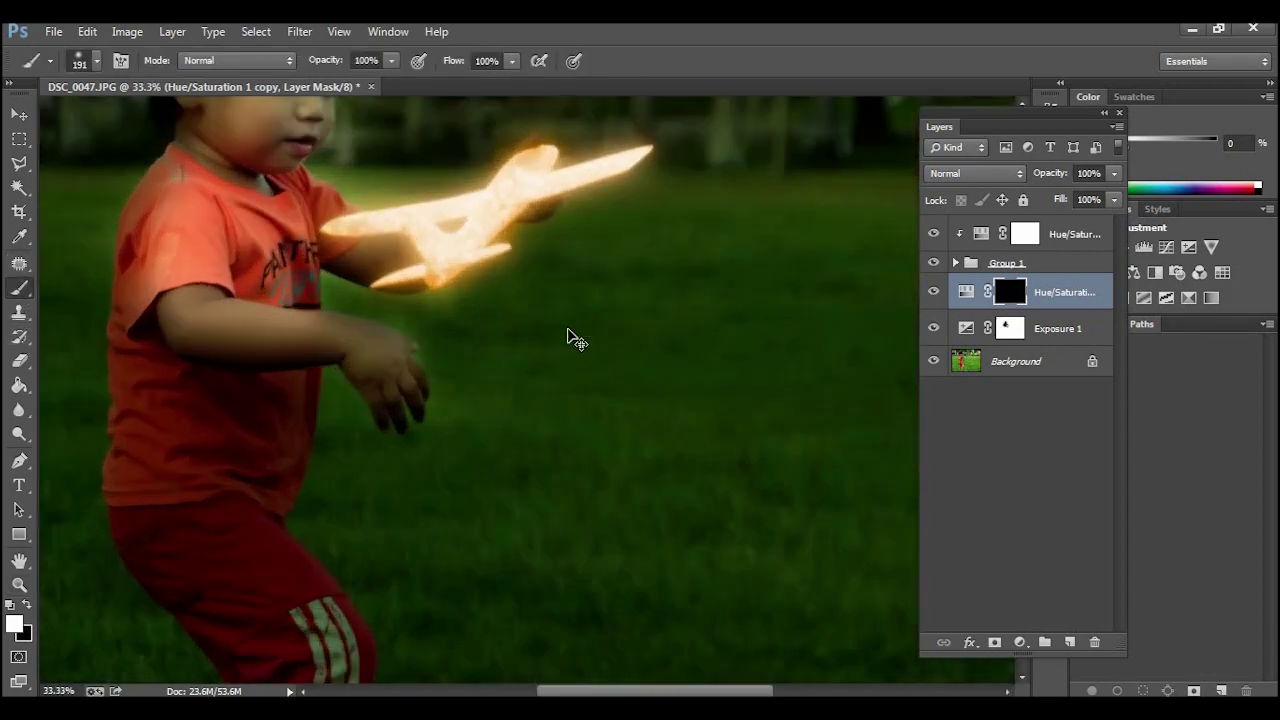
pyautogui.moveTo(678, 352); pyautogui.dragTo(873, 432)
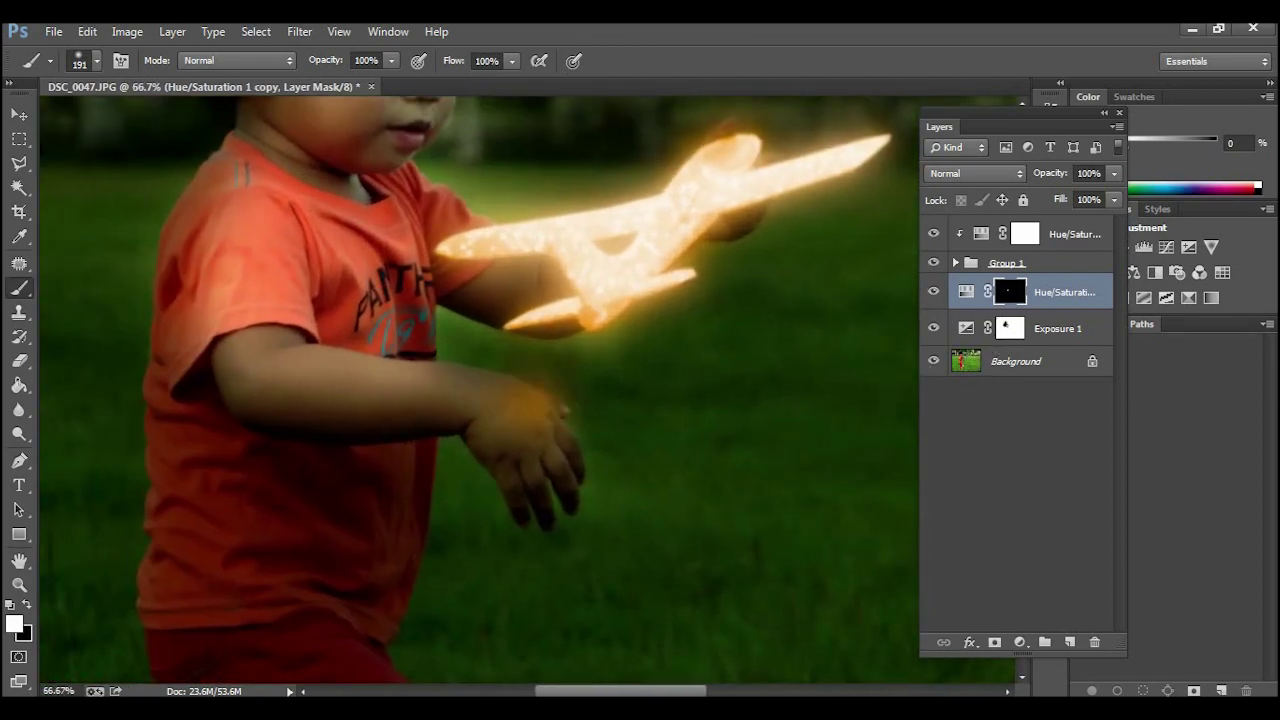
# Step: Paint white on the copy's mask over the boy's forearm, shirt and face
pyautogui.moveTo(420, 346); pyautogui.dragTo(421, 372)
pyautogui.moveTo(400, 325); pyautogui.dragTo(370, 350)
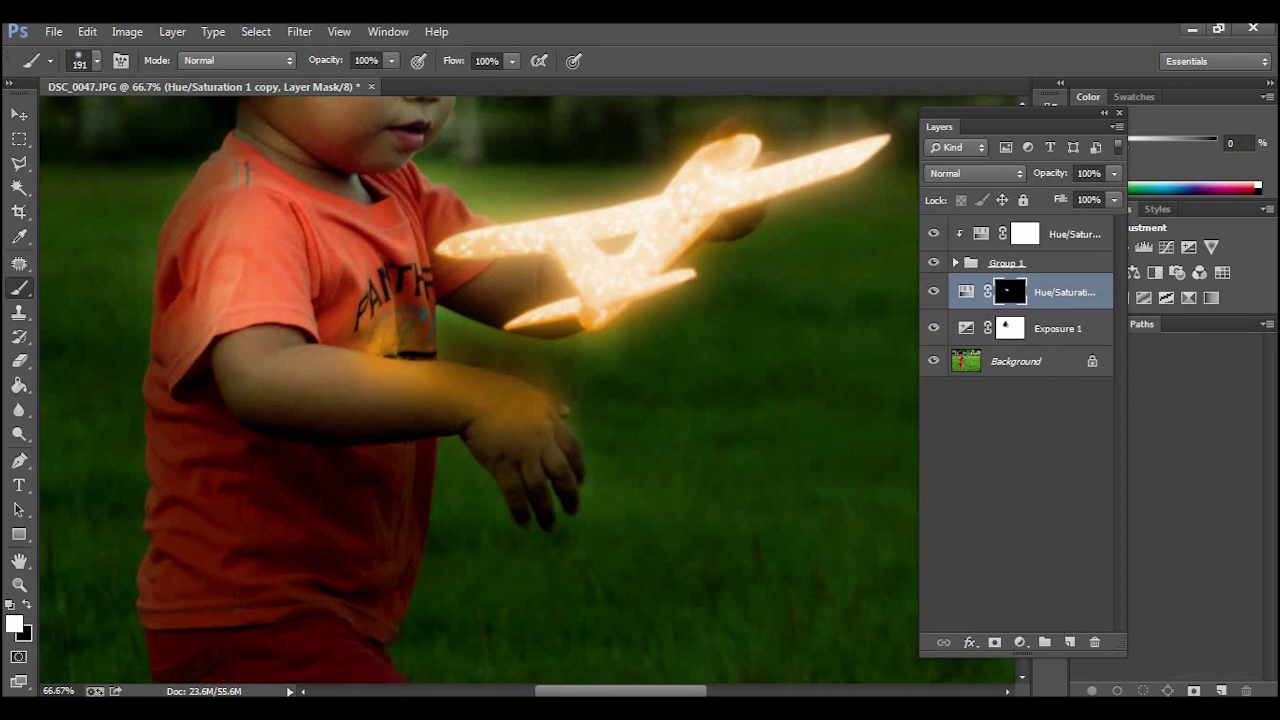
pyautogui.moveTo(345, 300); pyautogui.dragTo(285, 365)
pyautogui.click(290, 288)
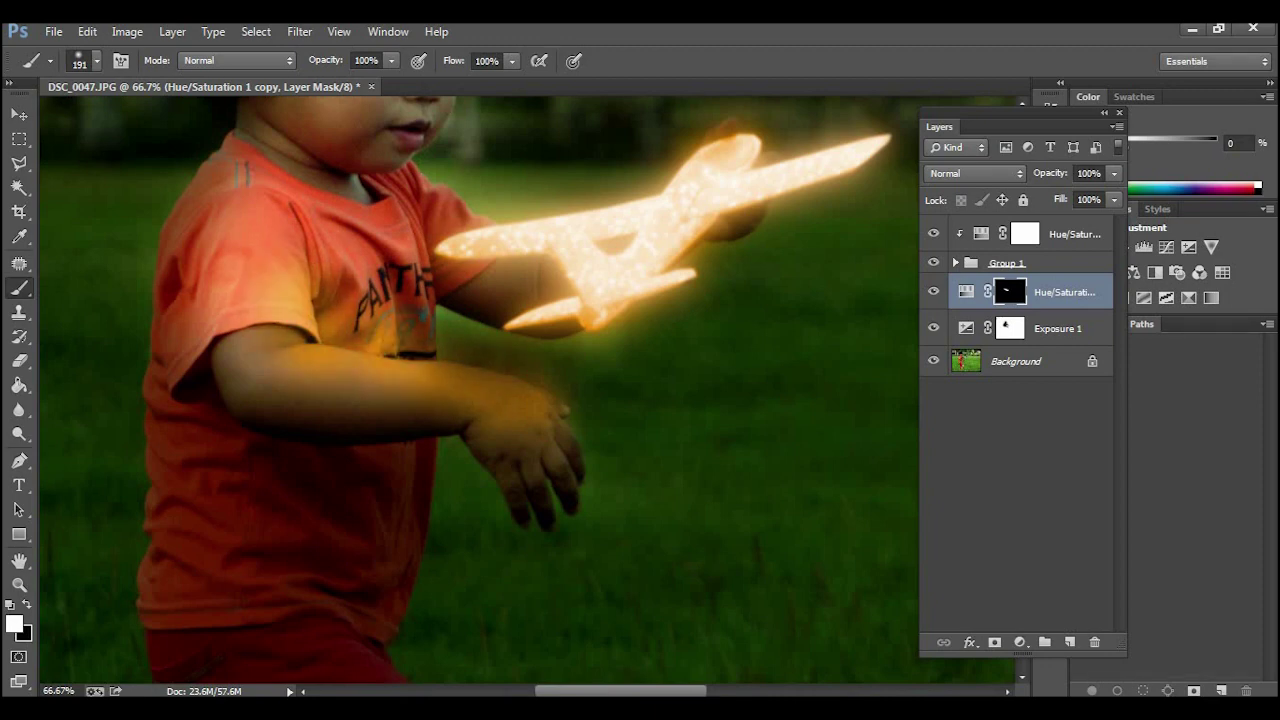
pyautogui.moveTo(428, 363); pyautogui.dragTo(478, 453)
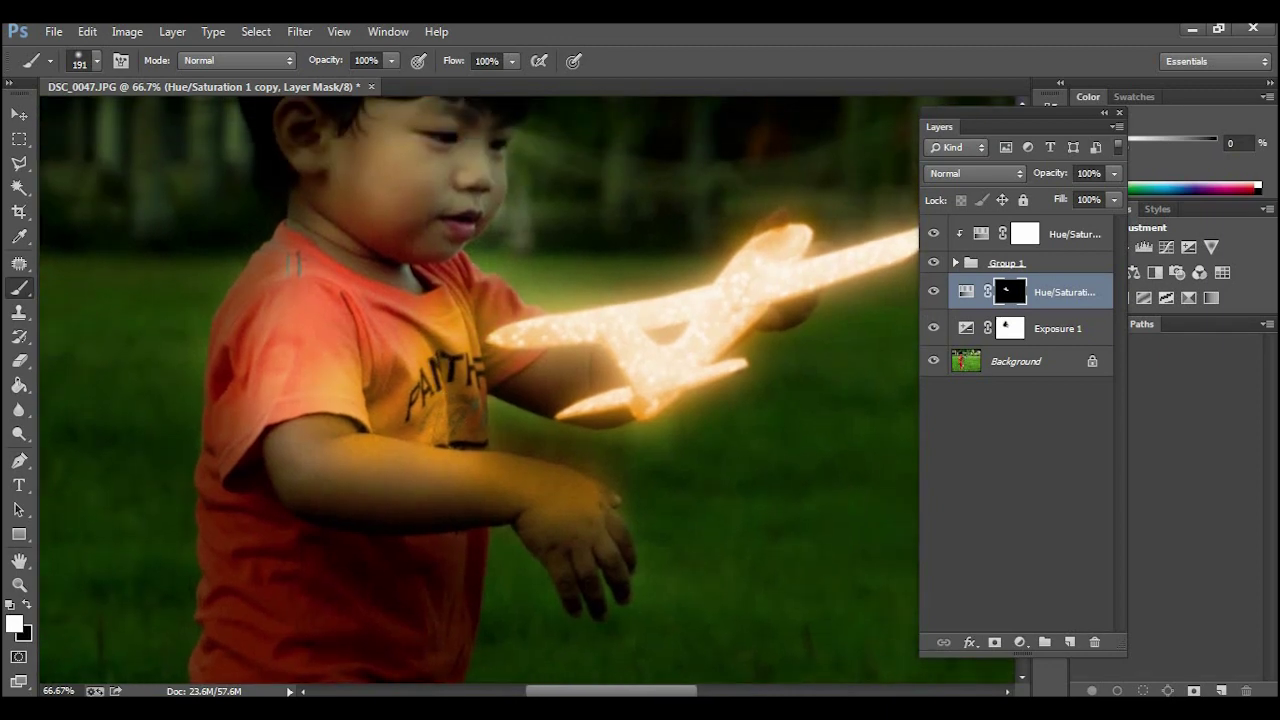
pyautogui.moveTo(437, 385); pyautogui.dragTo(442, 440)
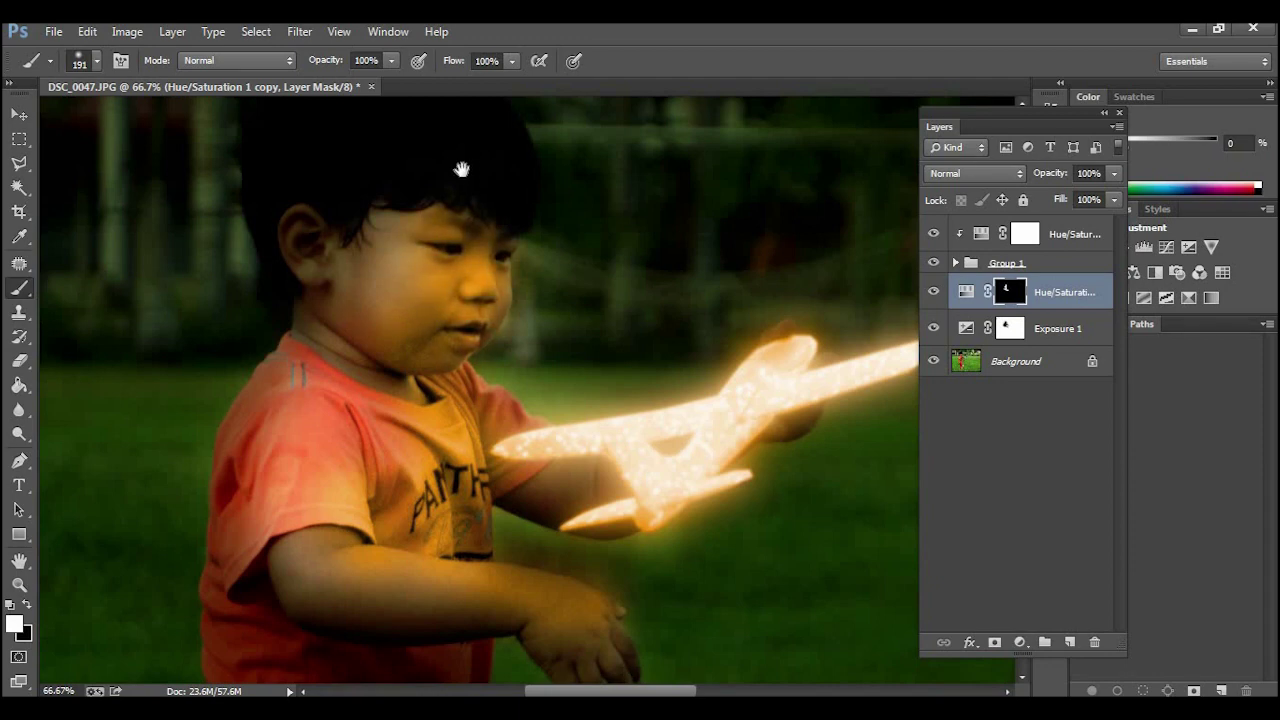
pyautogui.moveTo(461, 168); pyautogui.dragTo(491, 233)
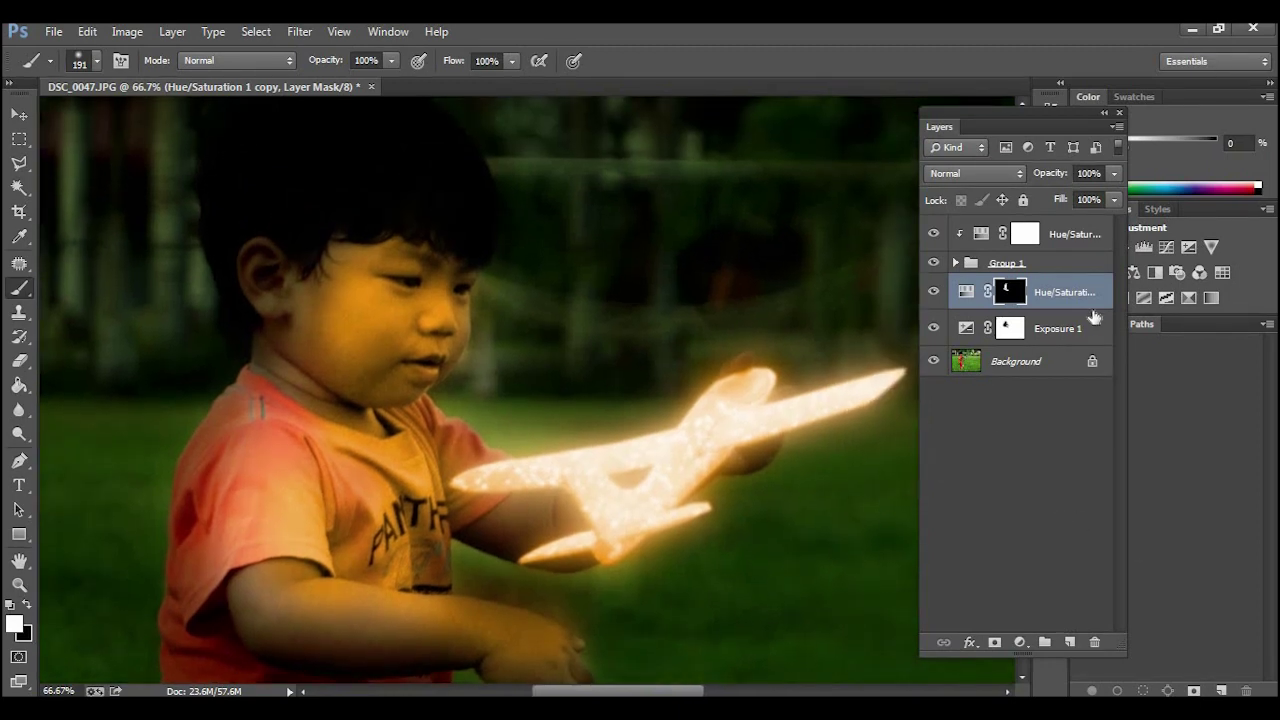
# Step: Lower the Hue/Saturation 1 copy's opacity to 56% and zoom out to the whole image
pyautogui.click(1113, 174)
pyautogui.moveTo(1114, 194); pyautogui.dragTo(1068, 197)
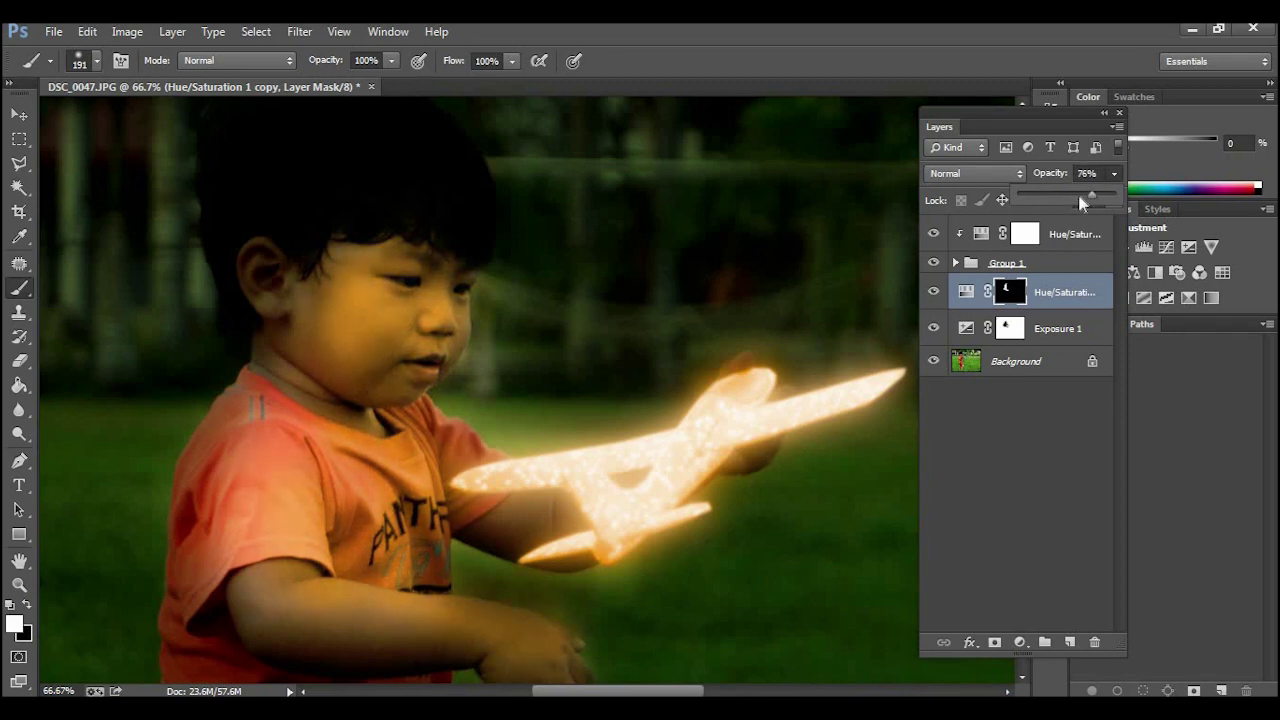
pyautogui.moveTo(1054, 195)
pyautogui.mouseDown()
pyautogui.moveTo(1079, 194)
pyautogui.moveTo(1059, 196)
pyautogui.mouseUp()
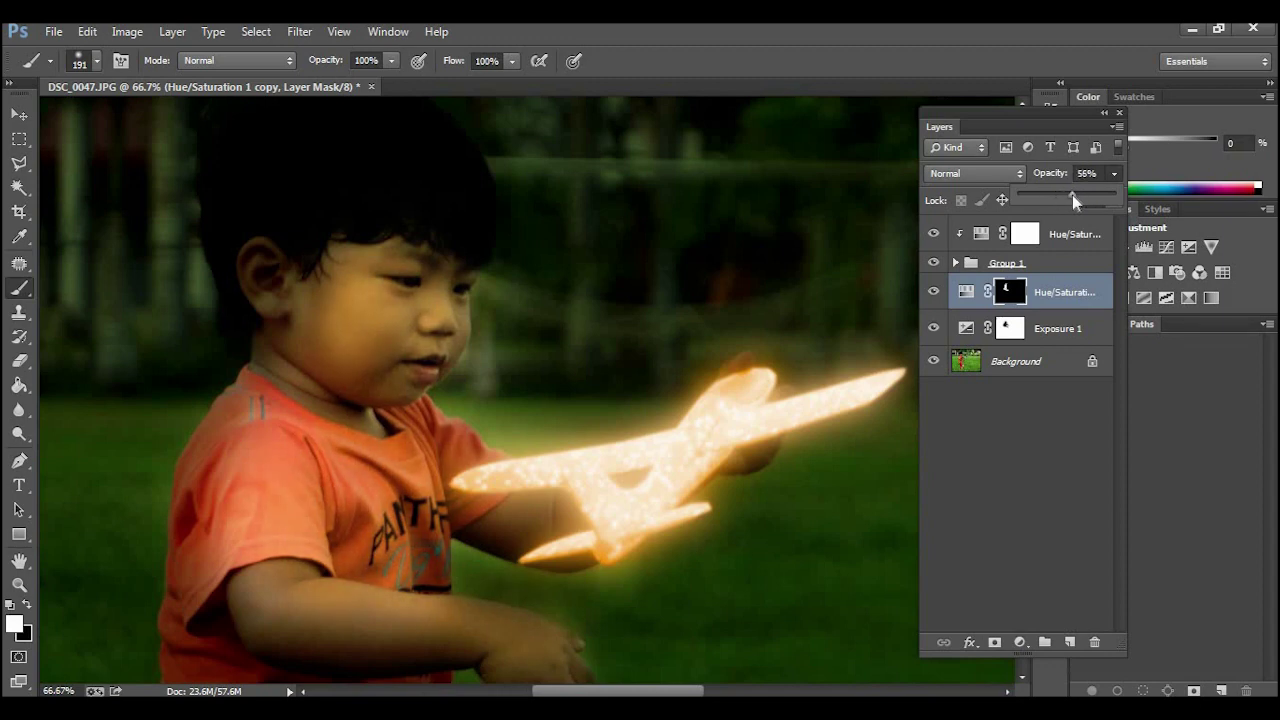
pyautogui.scroll(-1, 905, 486)
pyautogui.scroll(-1, 905, 486)
pyautogui.scroll(-1, 905, 486)
pyautogui.scroll(-1, 905, 486)
pyautogui.scroll(-1, 905, 486)
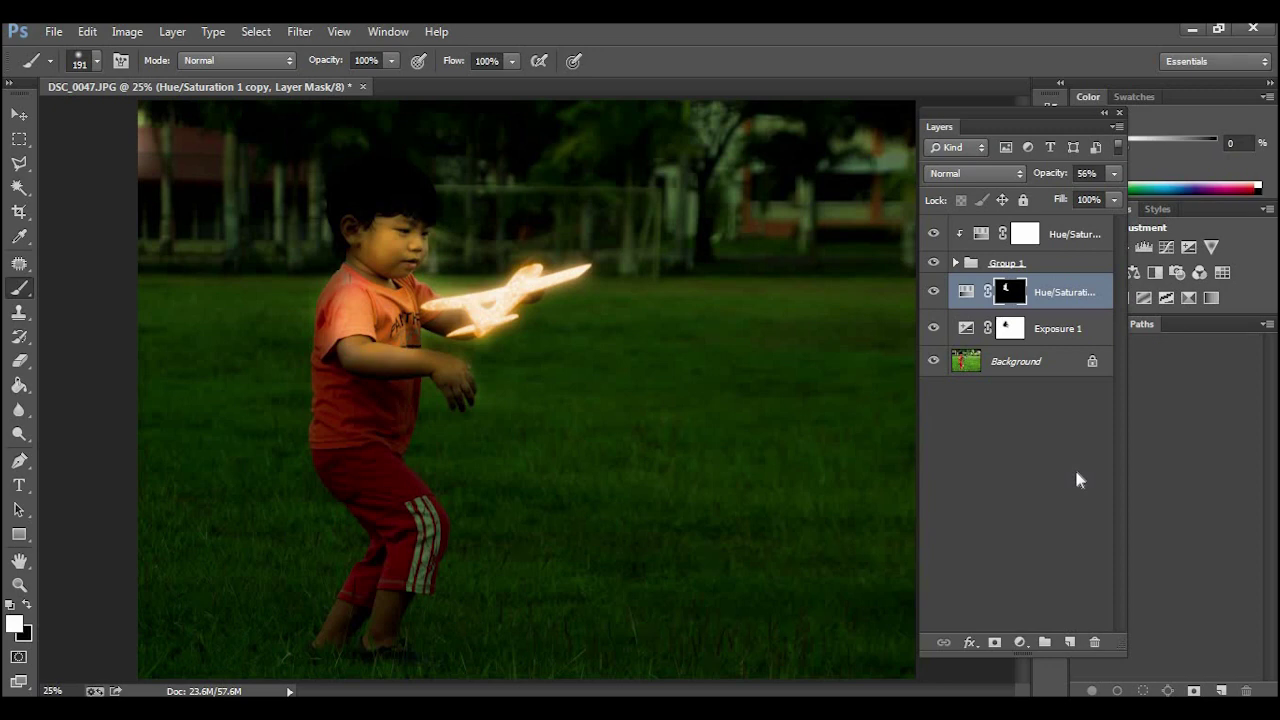
pyautogui.hotkey('ctrl', '-')
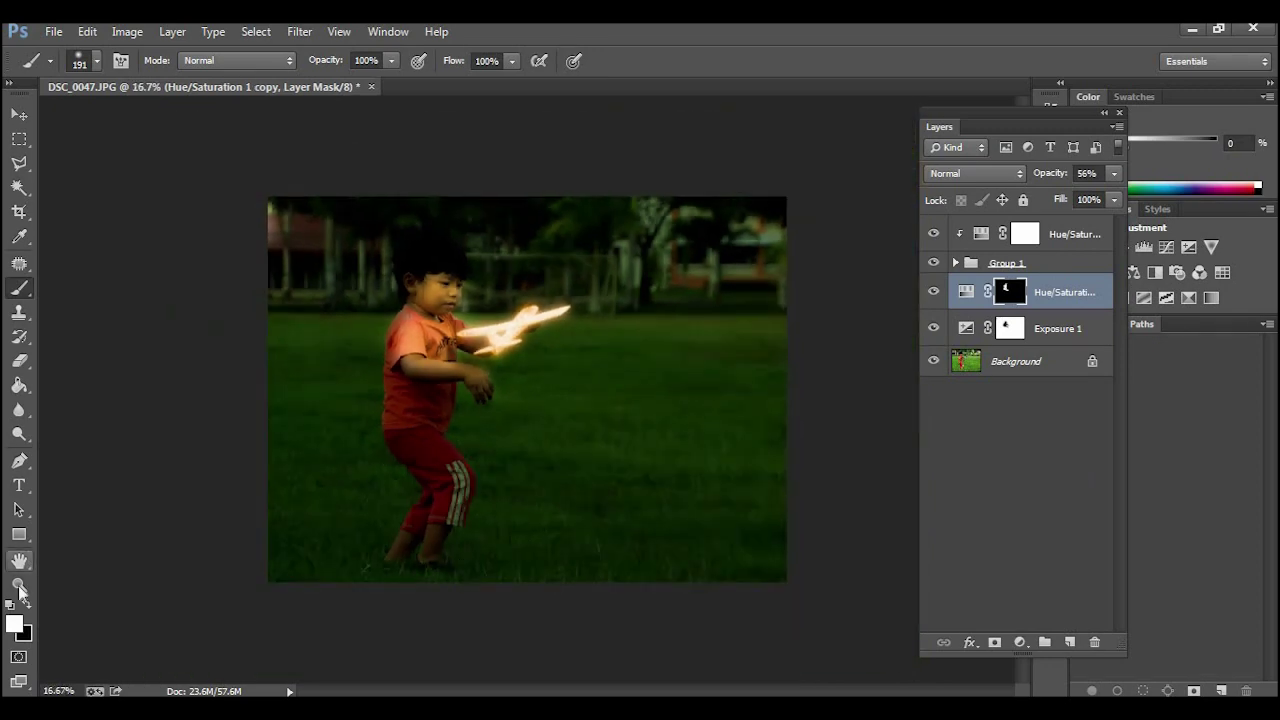
pyautogui.click(19, 584)
pyautogui.click(435, 297)
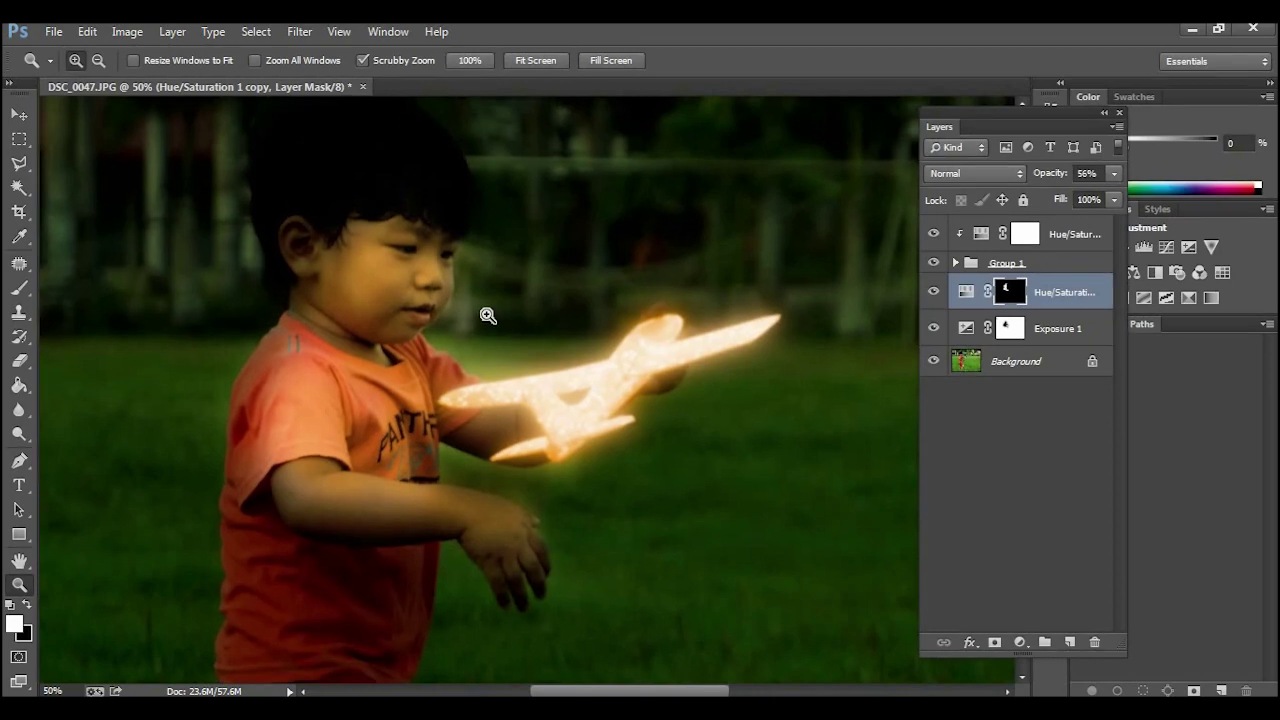
pyautogui.click(486, 314)
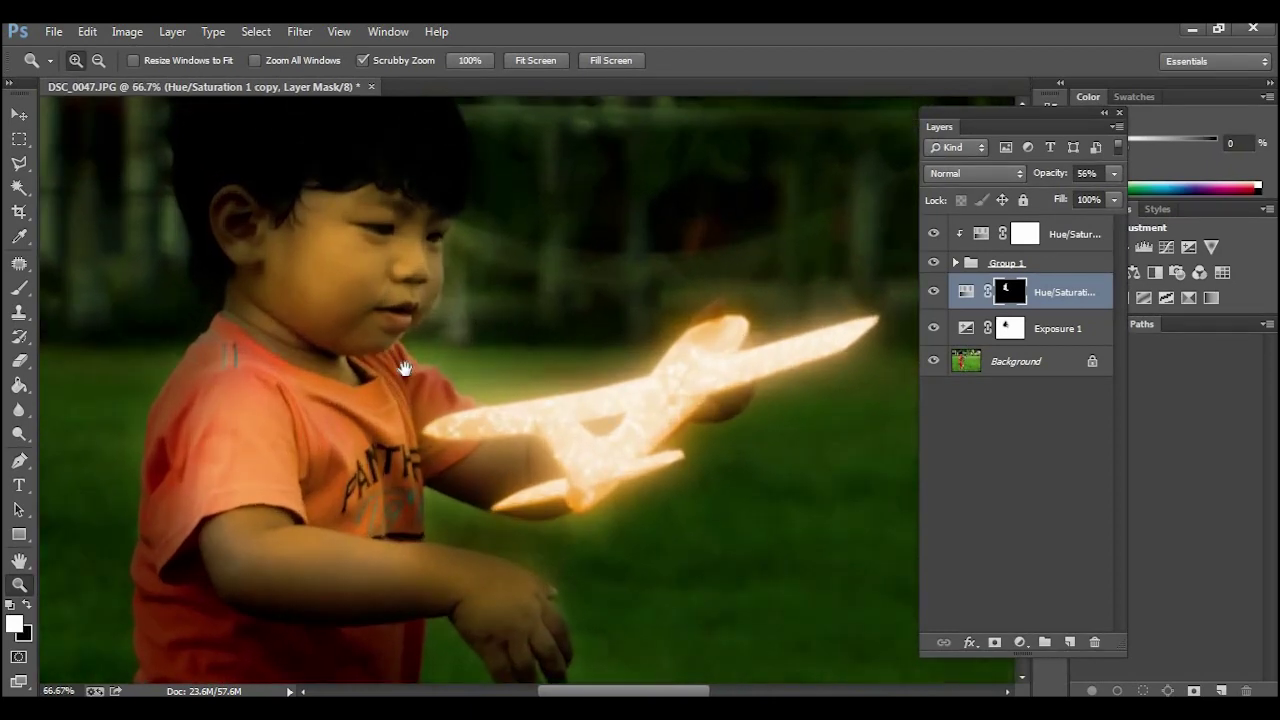
pyautogui.click(405, 362)
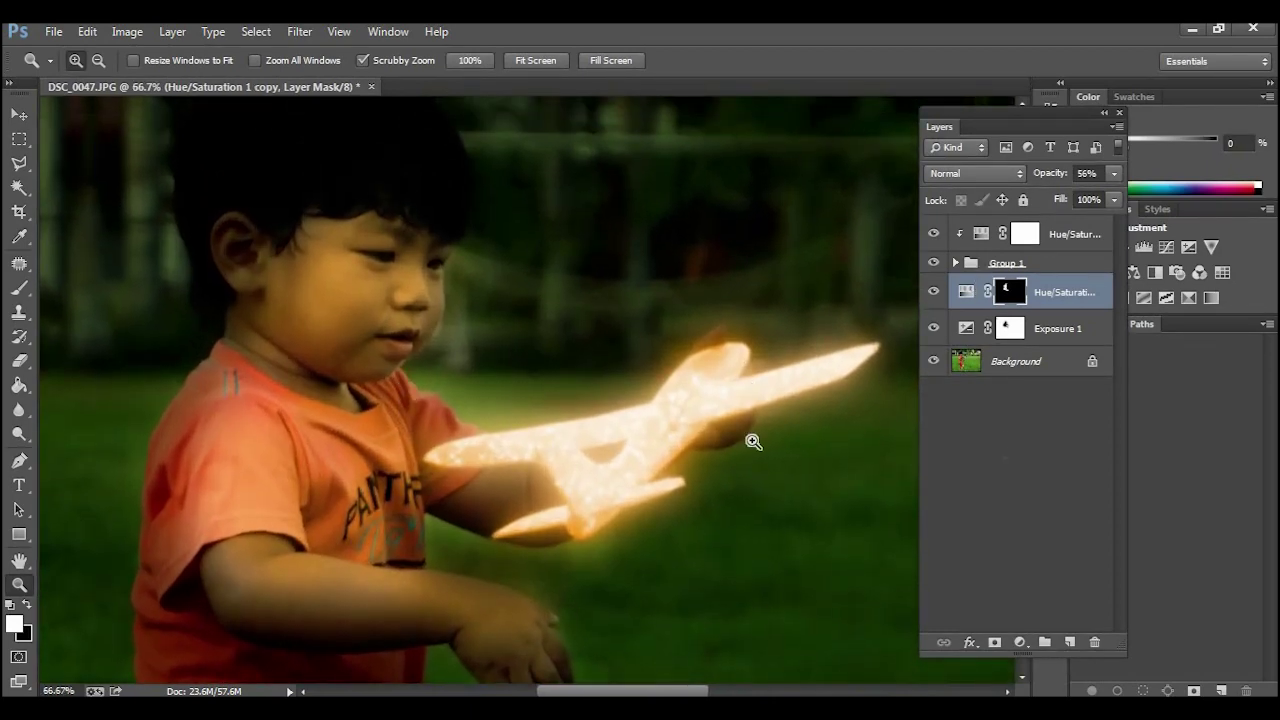
pyautogui.moveTo(933, 233); pyautogui.dragTo(933, 328)
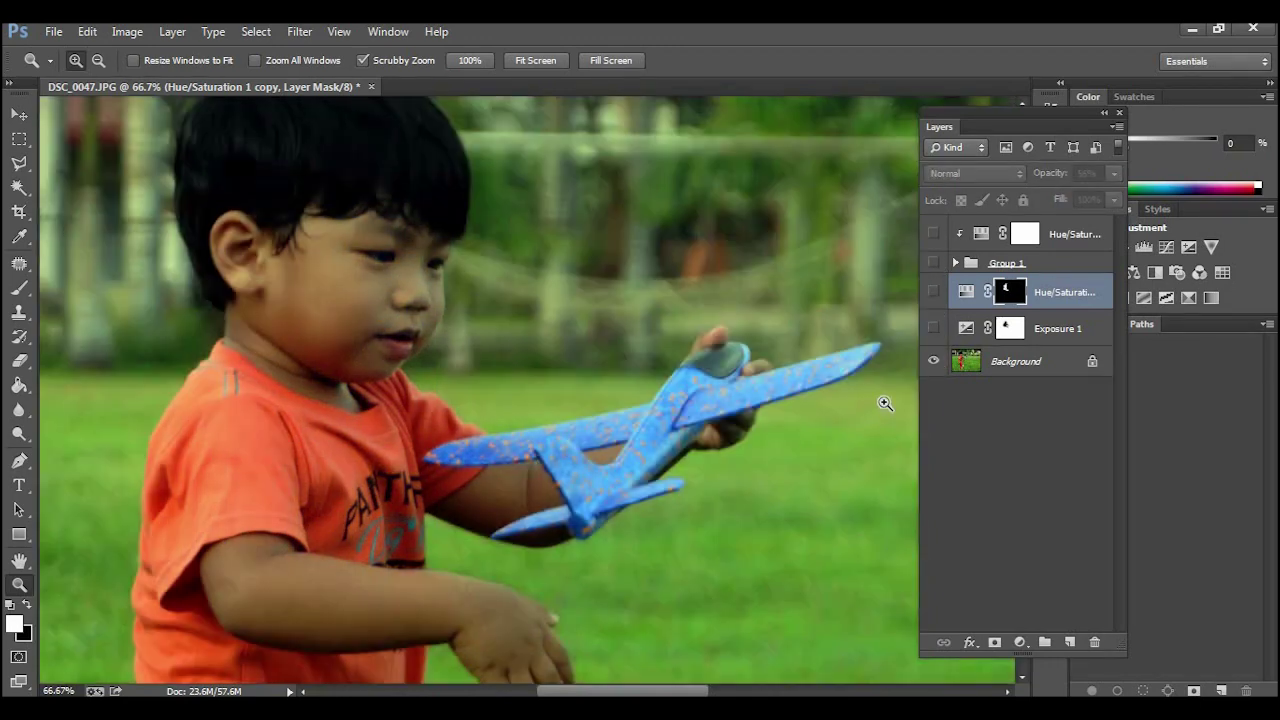
pyautogui.moveTo(935, 304); pyautogui.dragTo(933, 233)
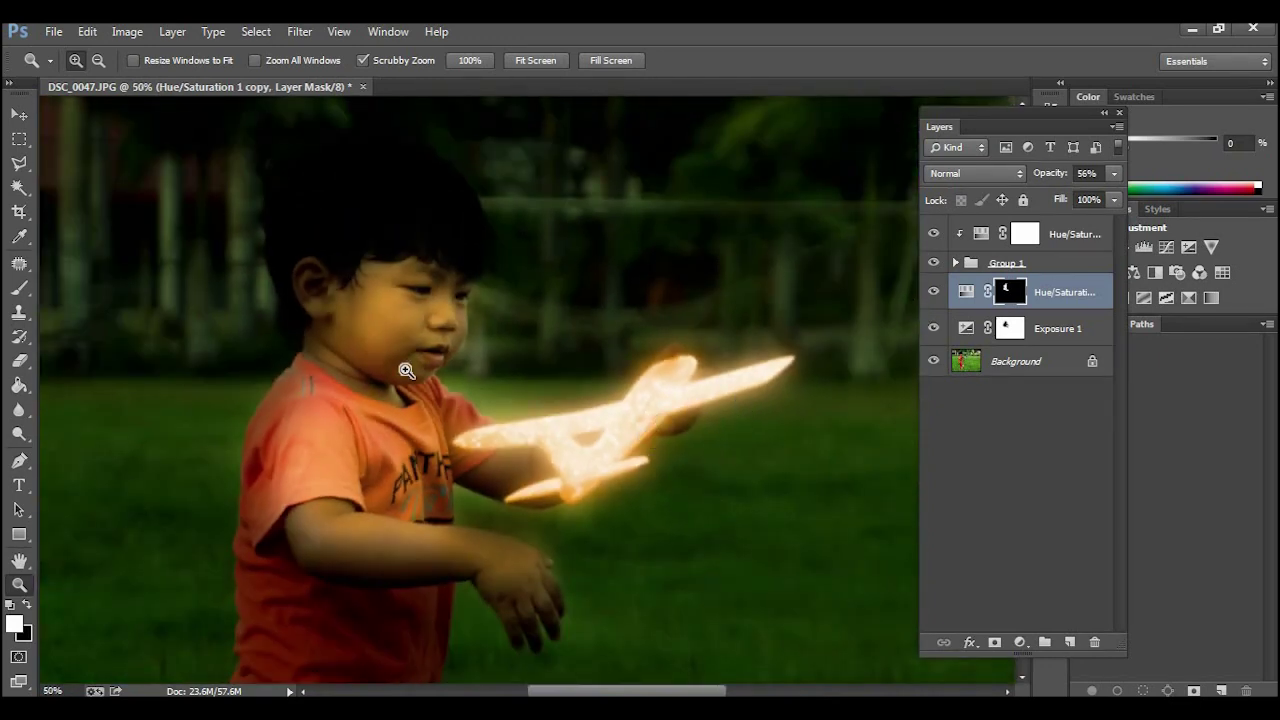
pyautogui.keyDown('alt'); pyautogui.click(508, 437); pyautogui.keyUp('alt')
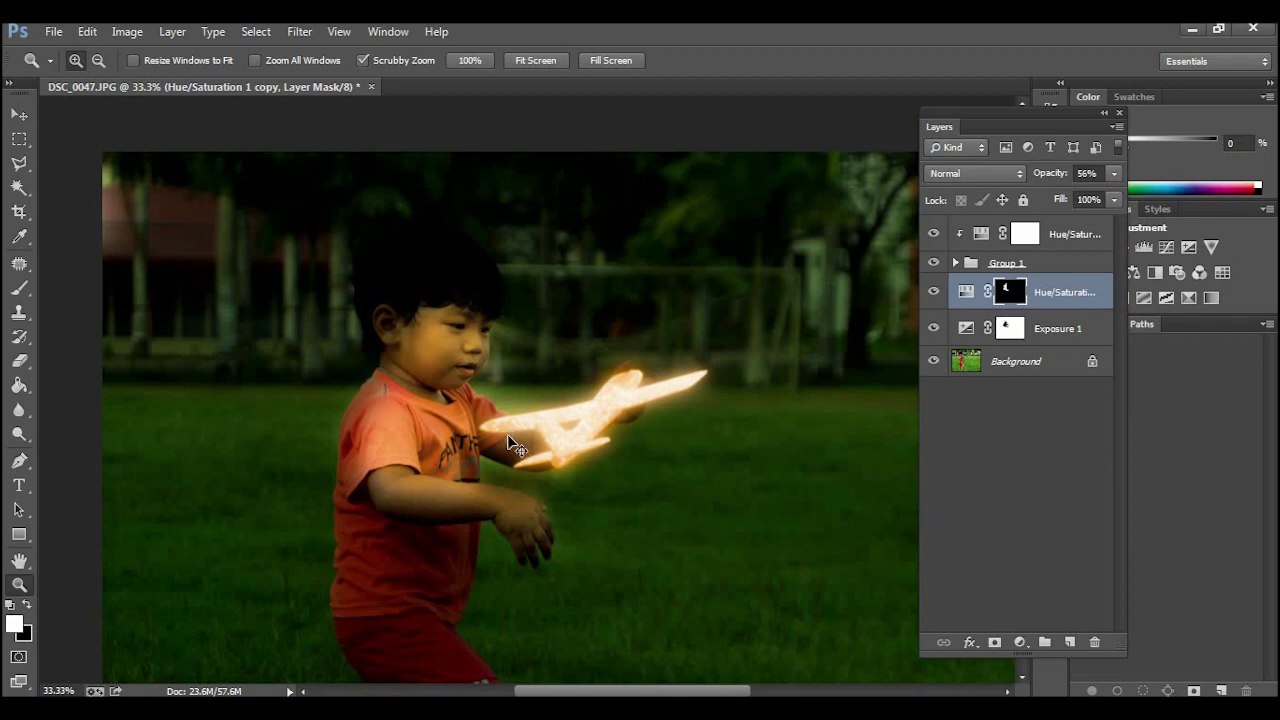
pyautogui.hotkey('ctrl', '-')
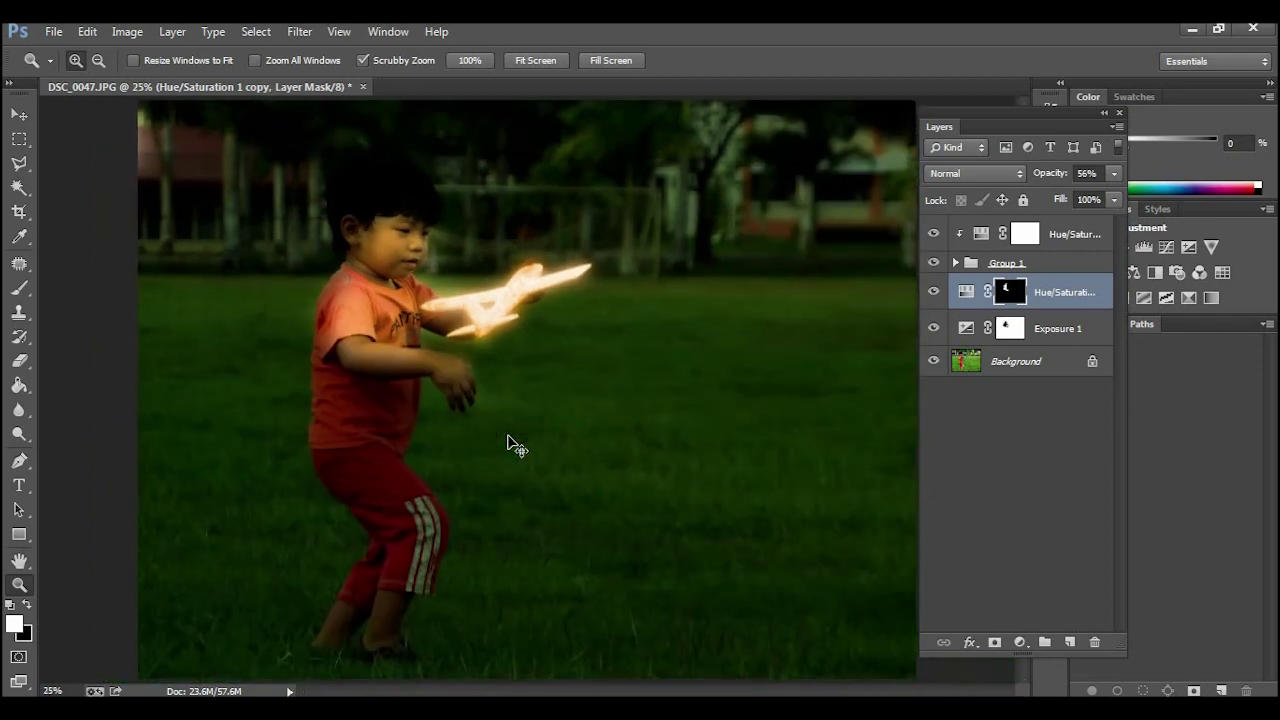
pyautogui.hotkey('ctrl', '+')
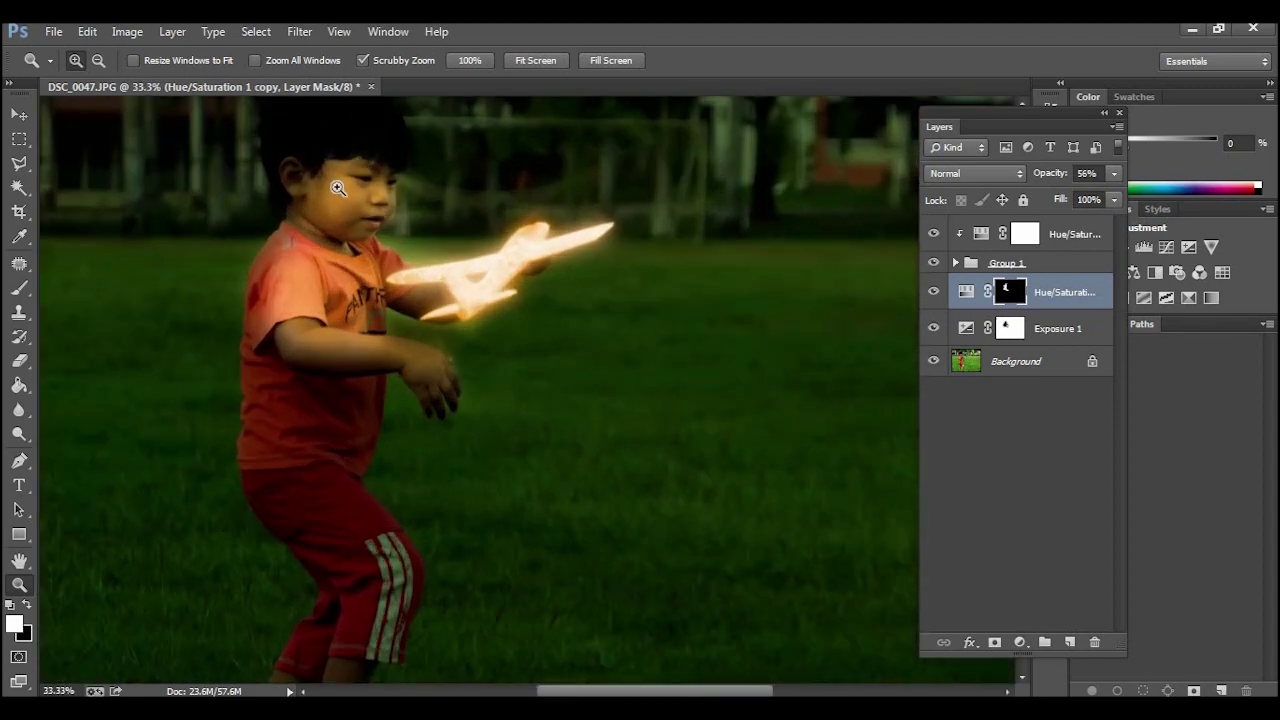